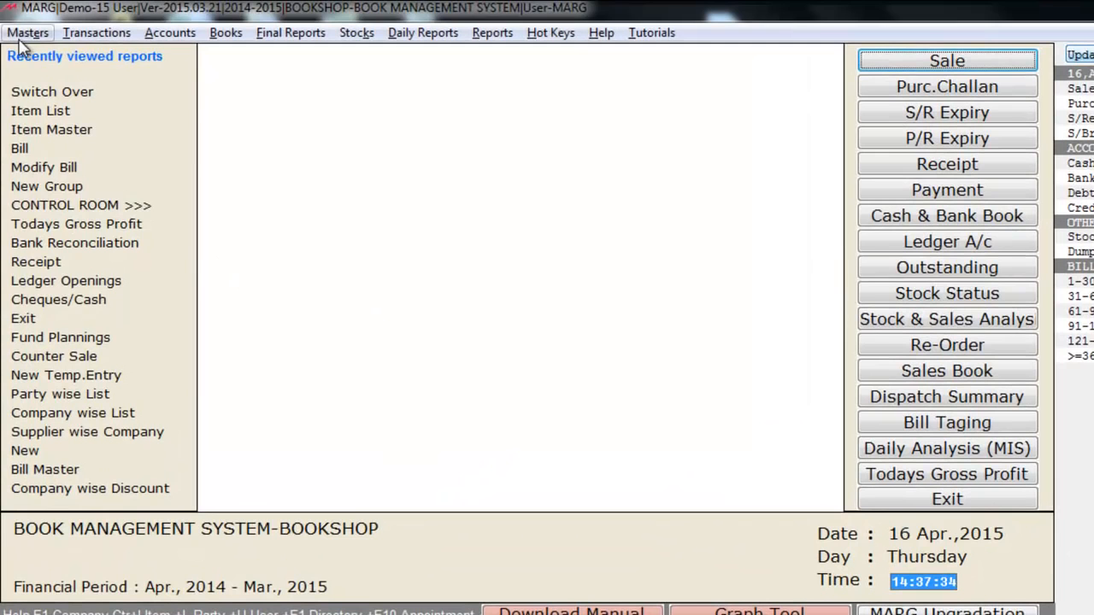
Step: Start a new ledger named SHARMA STATIONARY and leave its station blank
click(20, 39)
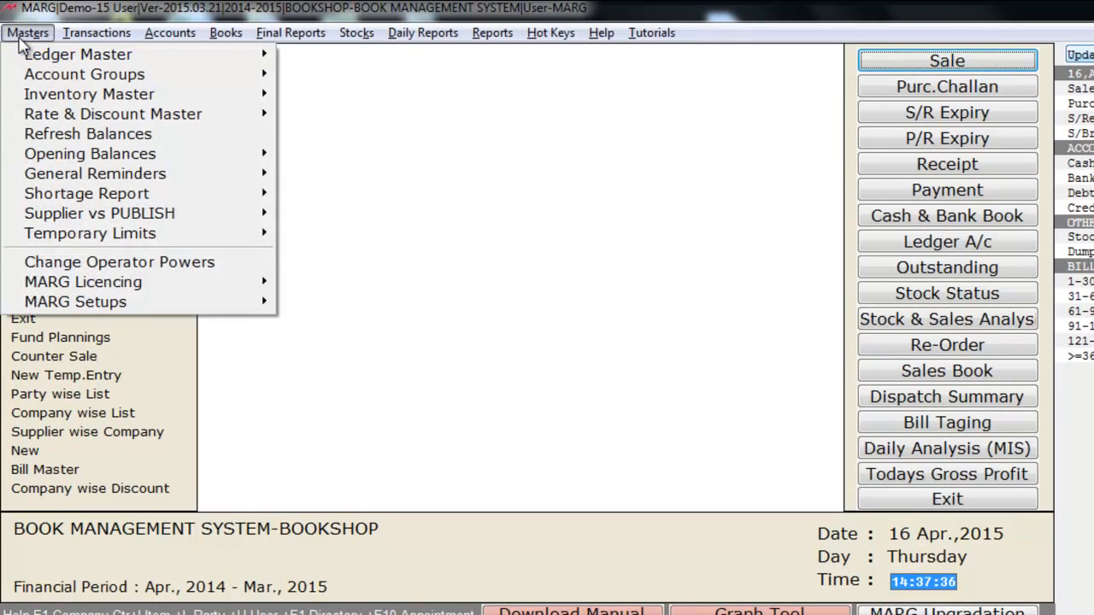
mouse_move(77, 56)
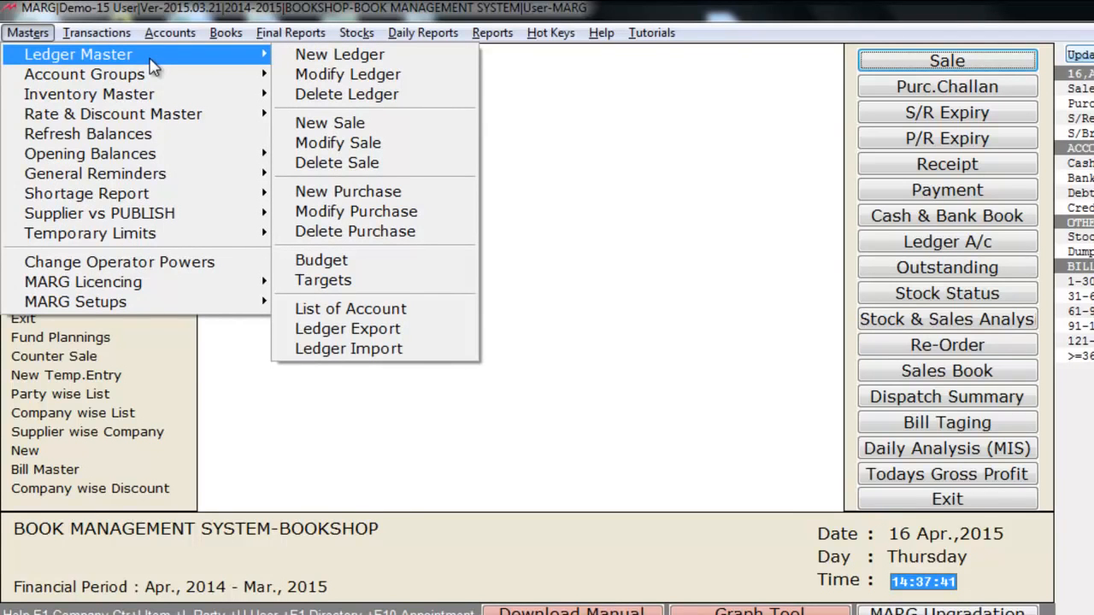
click(419, 56)
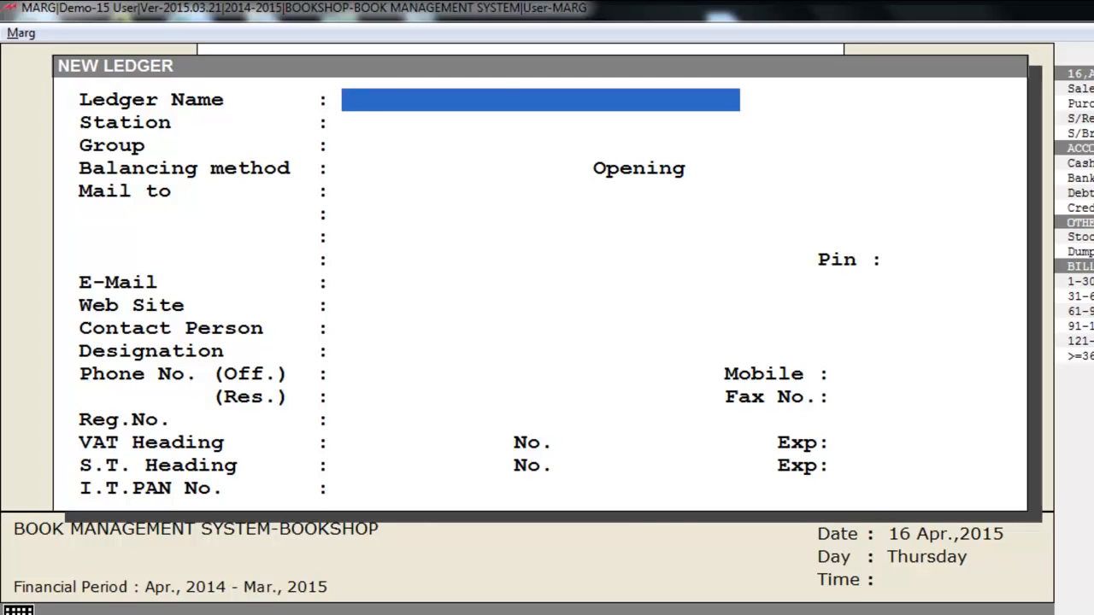
text(SHARMA STATIONARY)
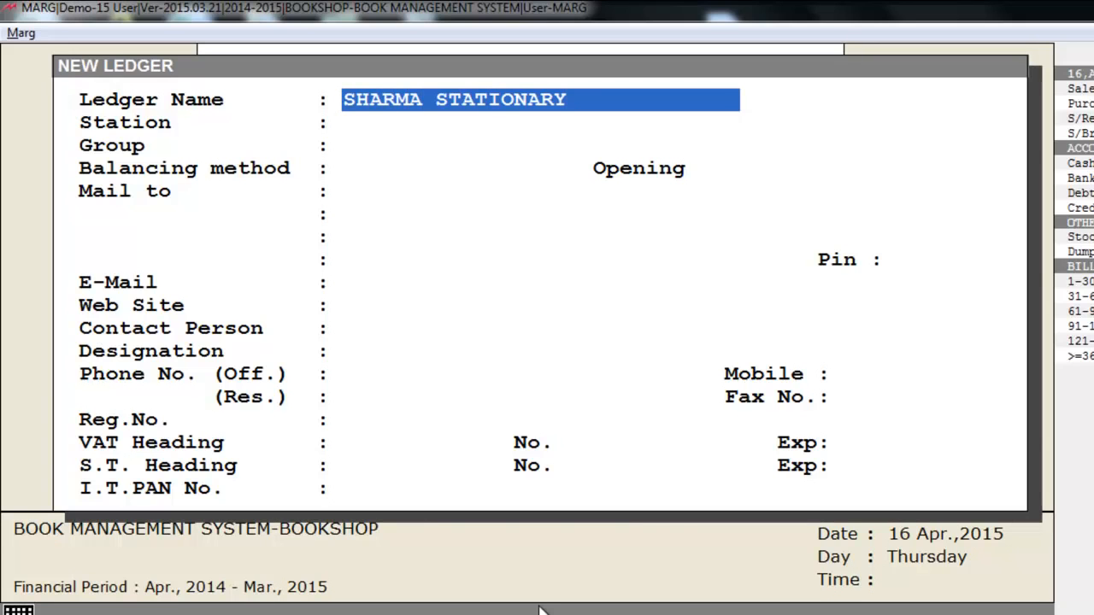
key(Return)
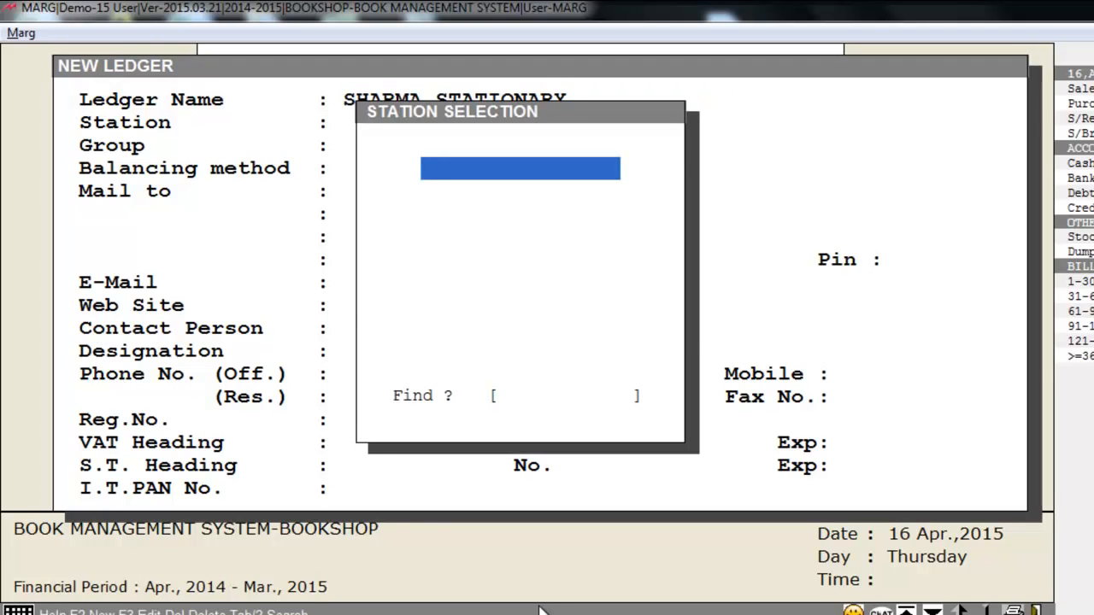
key(Return)
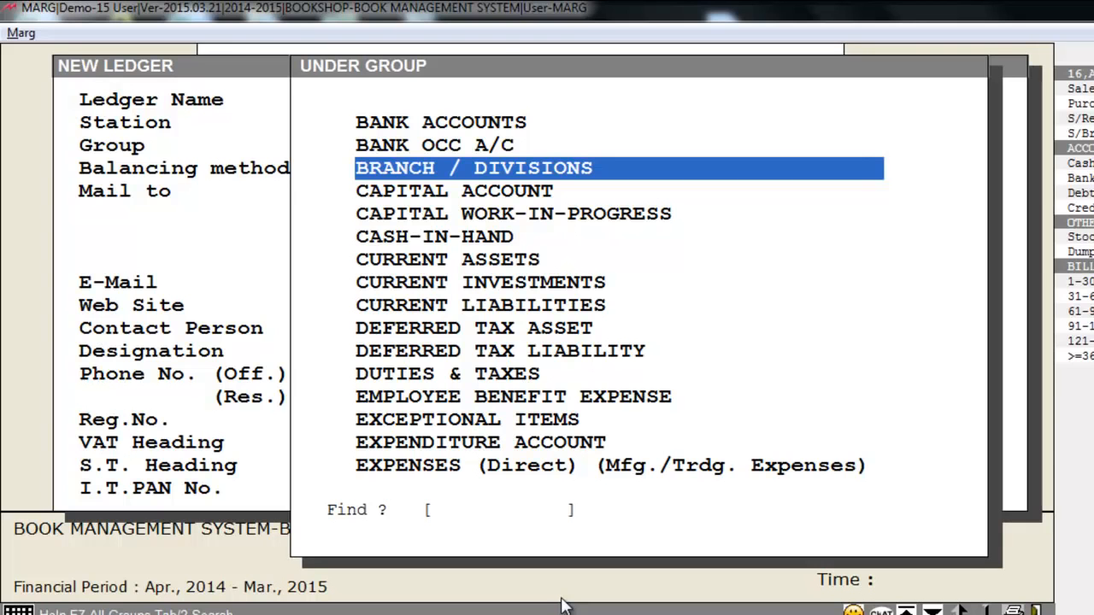
Step: Assign the new ledger to the SUNDRY CREDITORS (SUPPLIERS) group
text(S)
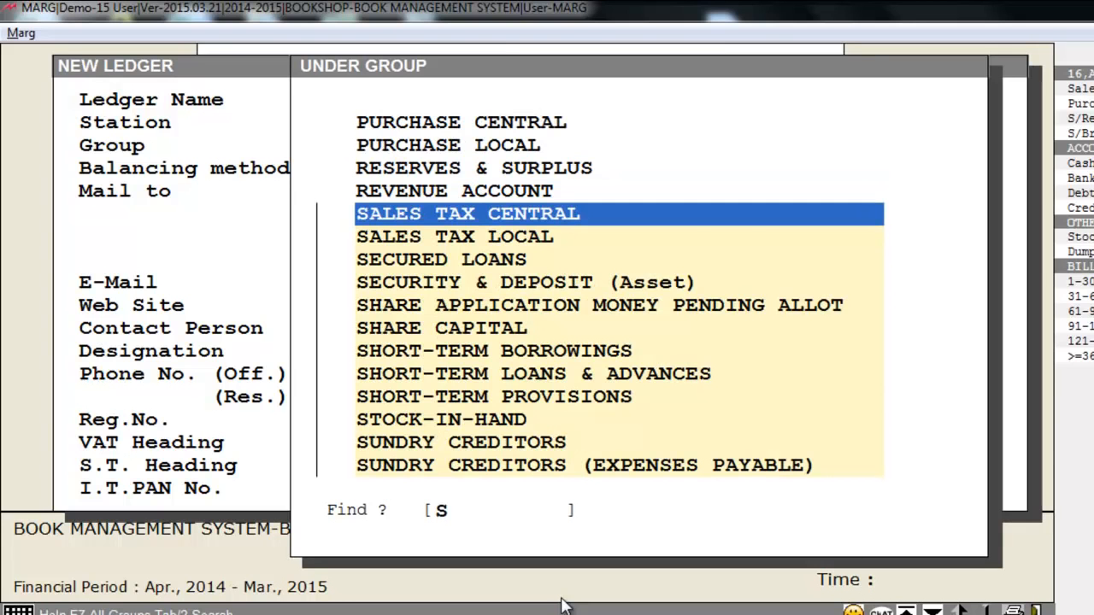
text(U)
key(Down)
key(Down)
key(Down)
key(Down)
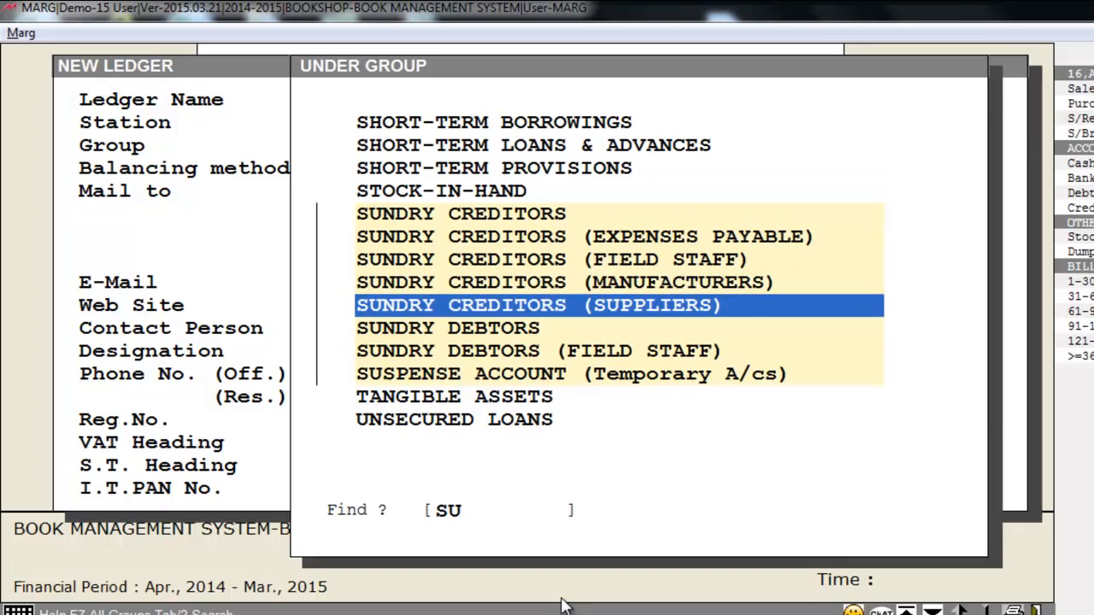
key(Return)
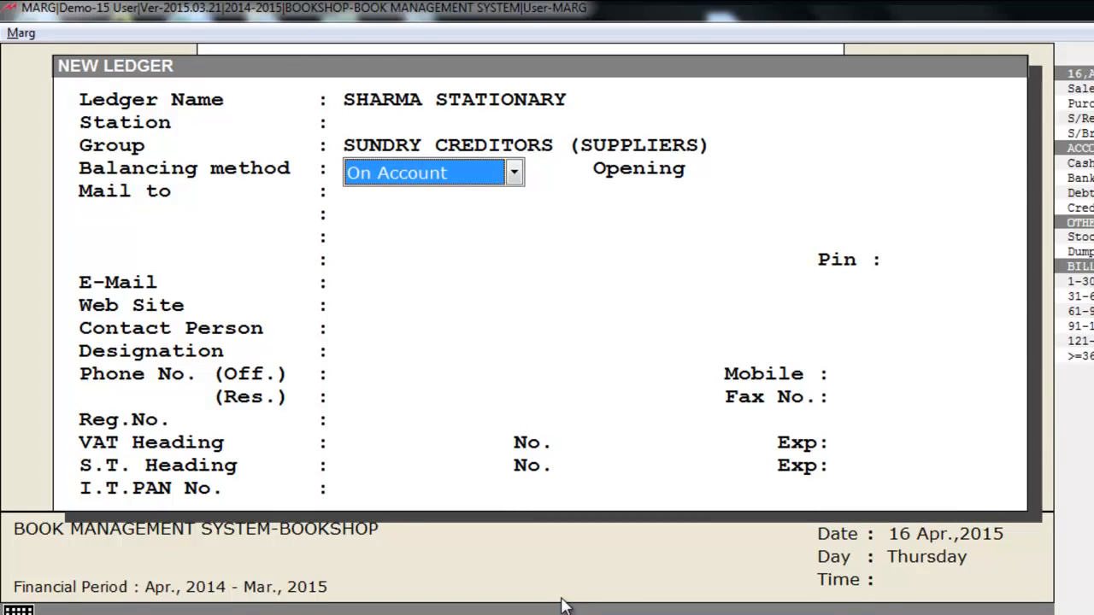
Step: Accept the On Account balancing method and an opening balance of 0.00 Cr for the ledger
key(Return)
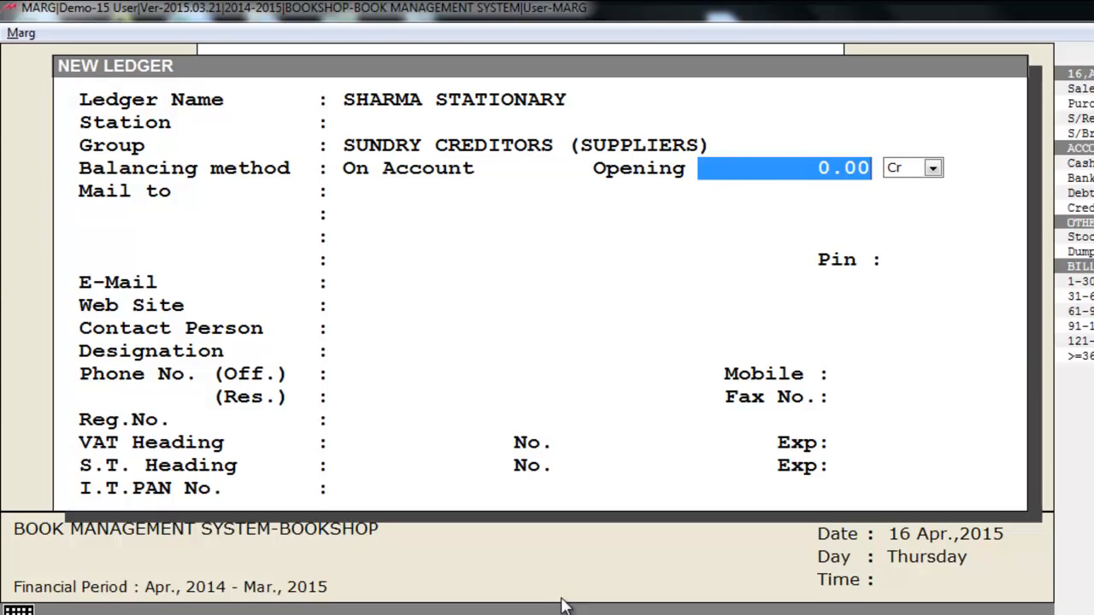
key(Return)
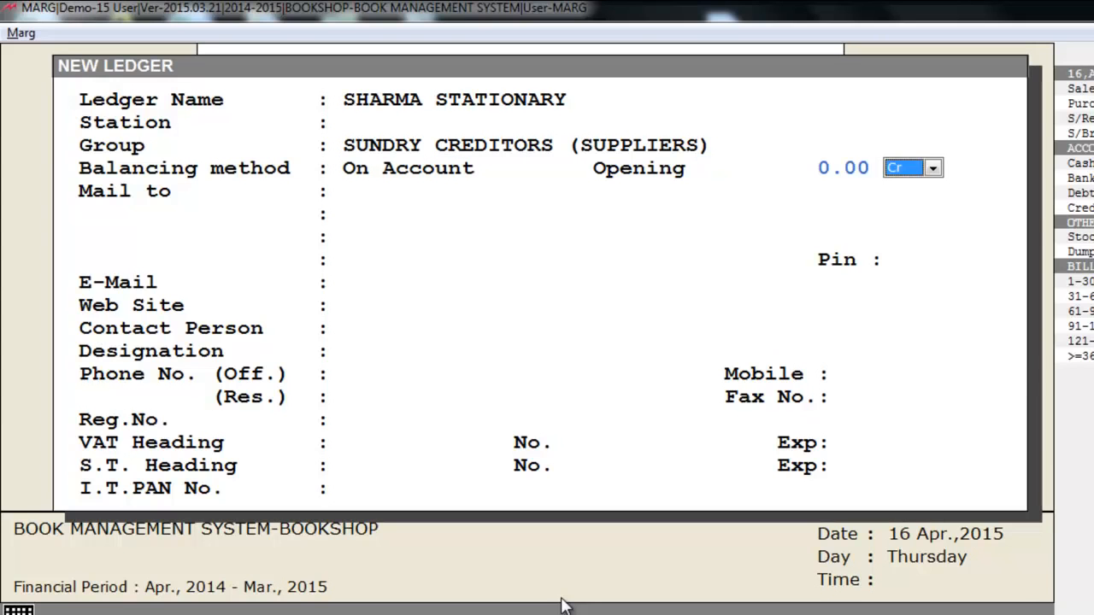
key(Return)
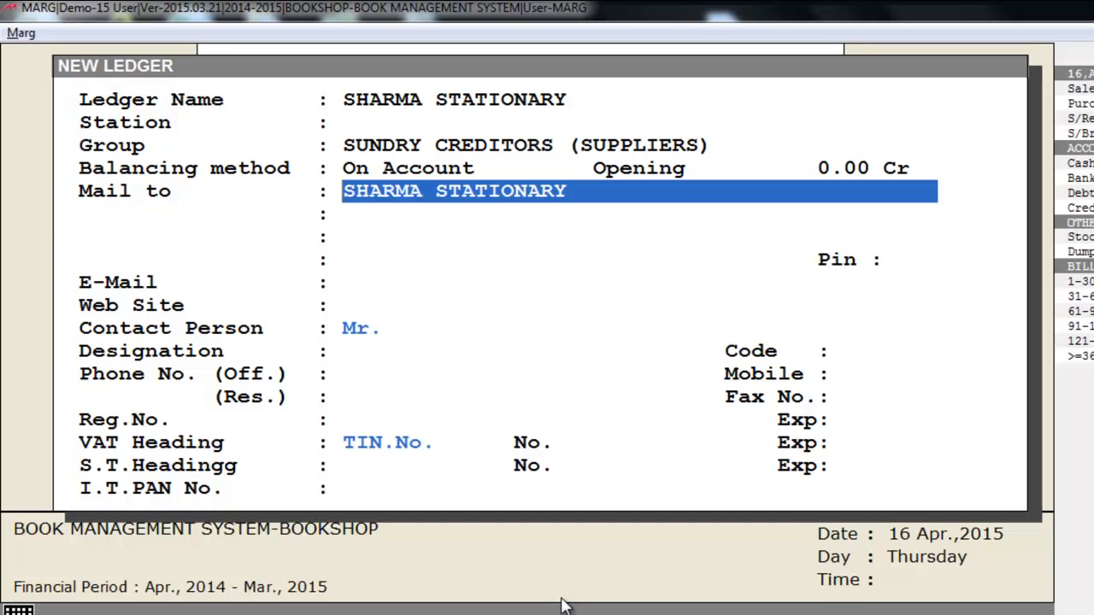
Step: Keep the default mailing name, leave the address, contact and tax details unfilled, then save the ledger and close the form
key(Return)
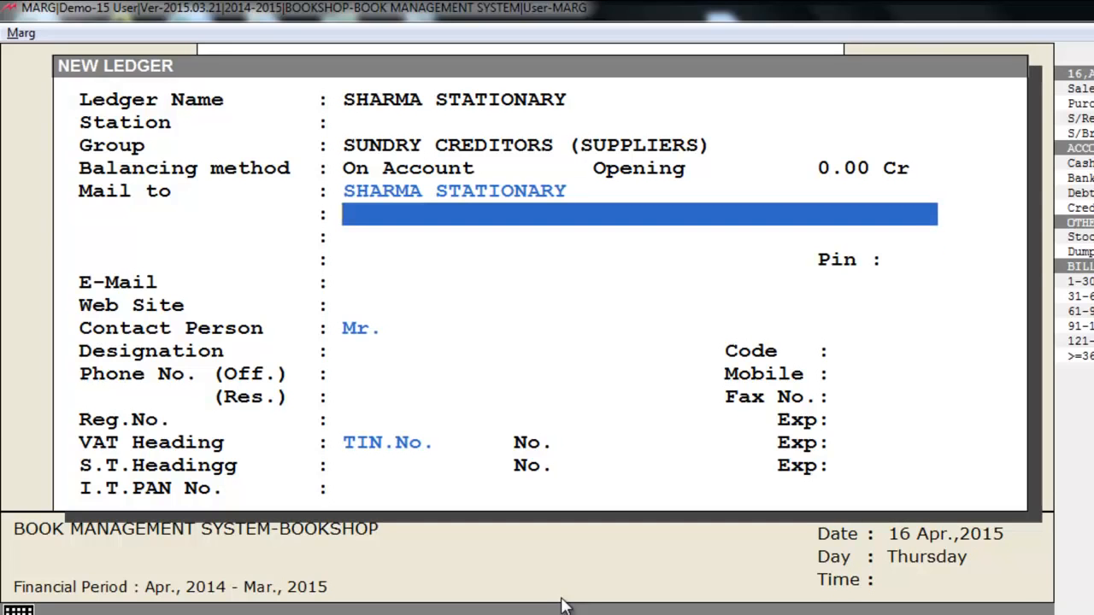
key(Return)
key(Return)
key(Return)
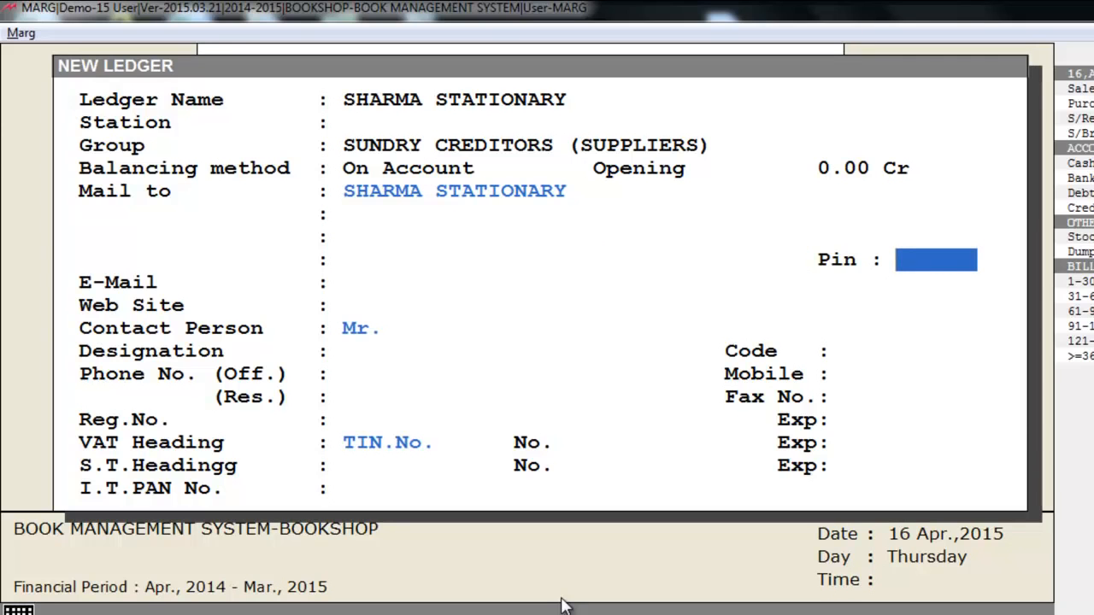
key(Return)
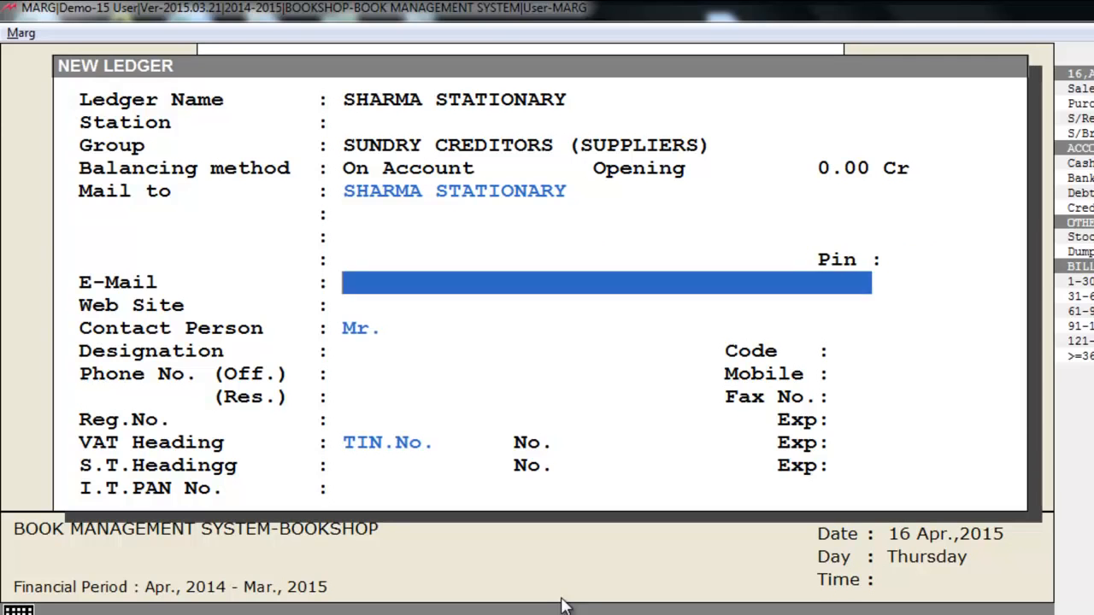
key(Return)
key(Return)
key(Return)
key(Return)
key(Return)
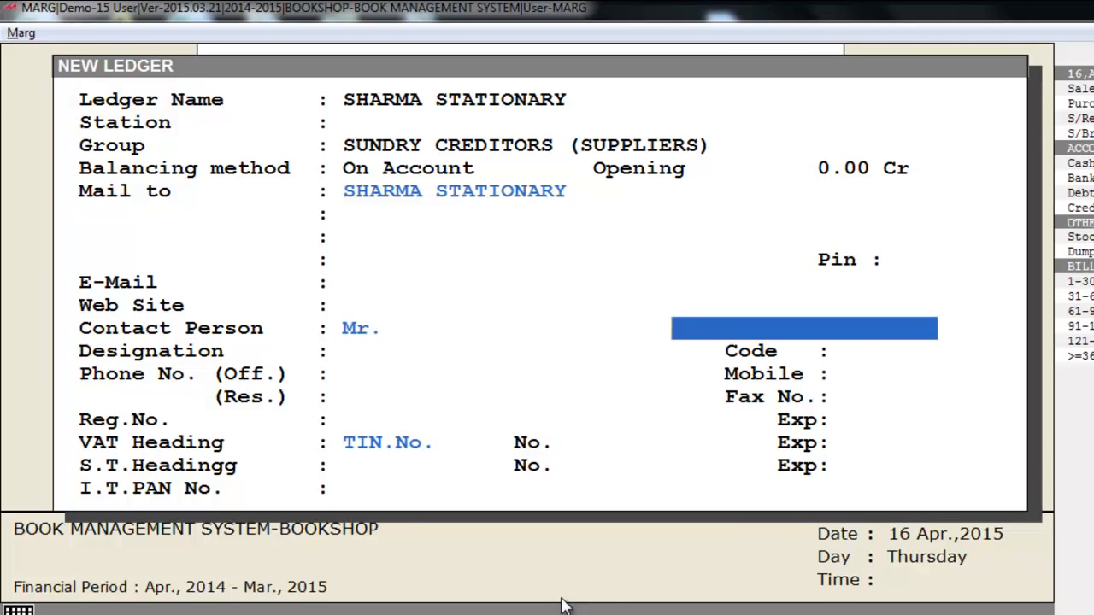
key(Return)
key(Page_Down)
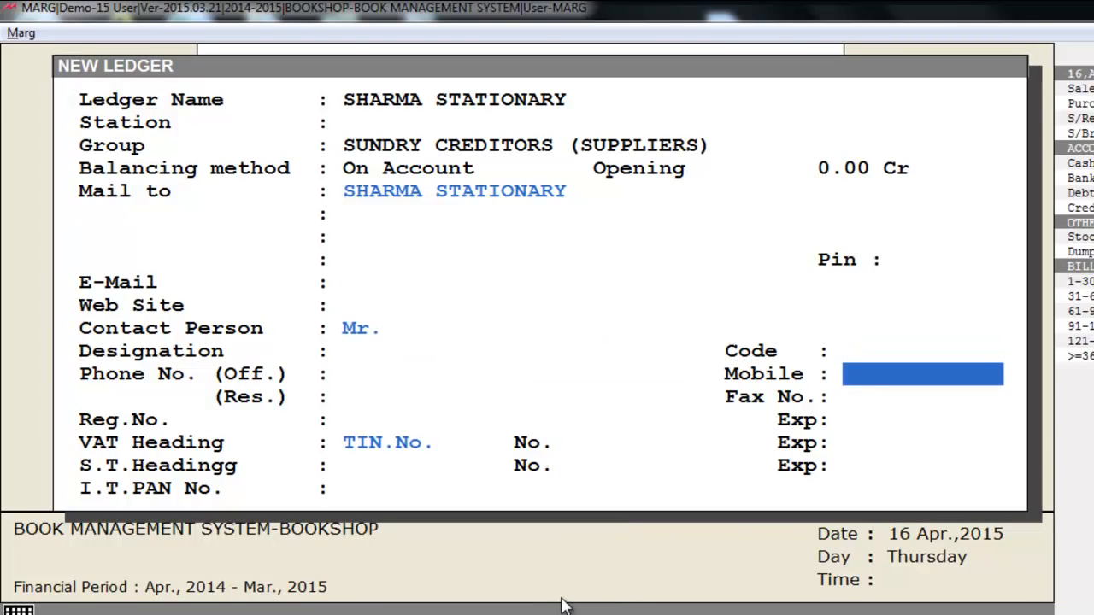
key(Return)
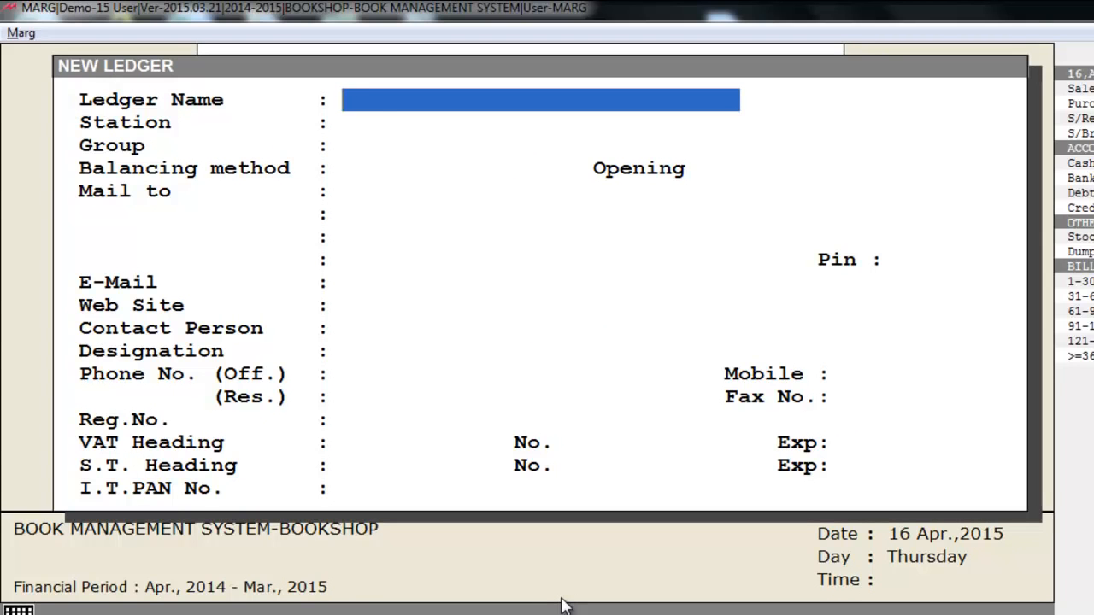
key(Escape)
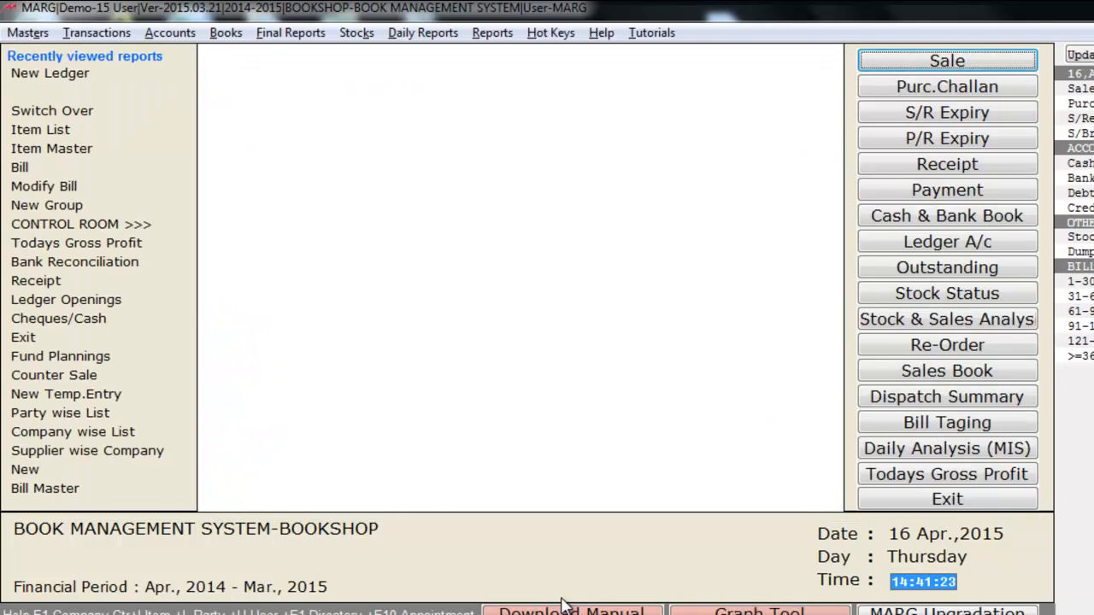
Step: Examine the ledger master operations for creating, modifying and deleting ledgers, sale accounts and purchase accounts
key(alt+m)
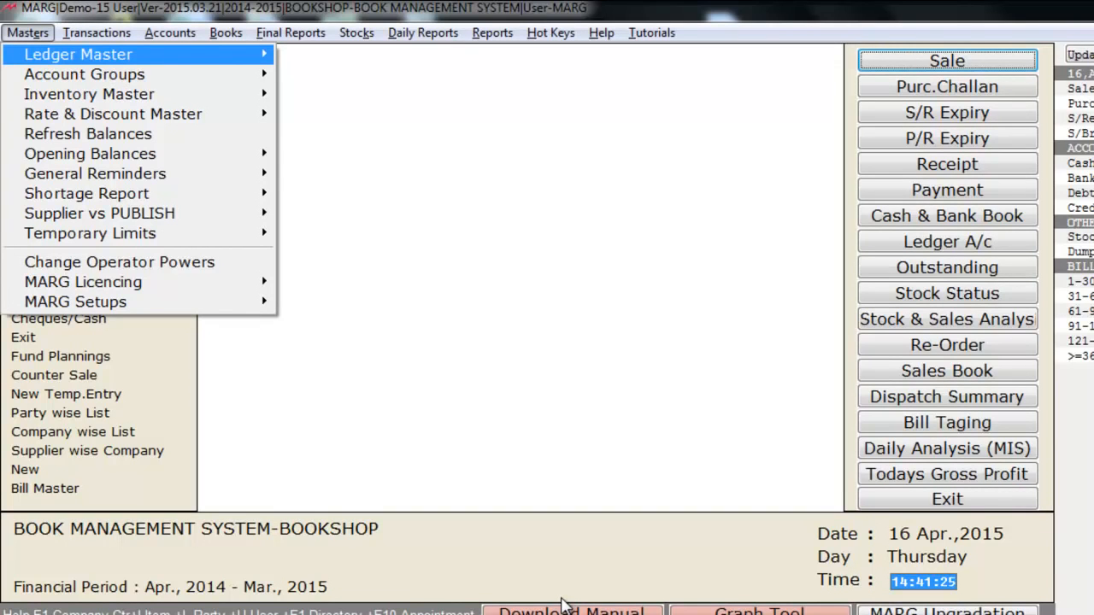
key(Right)
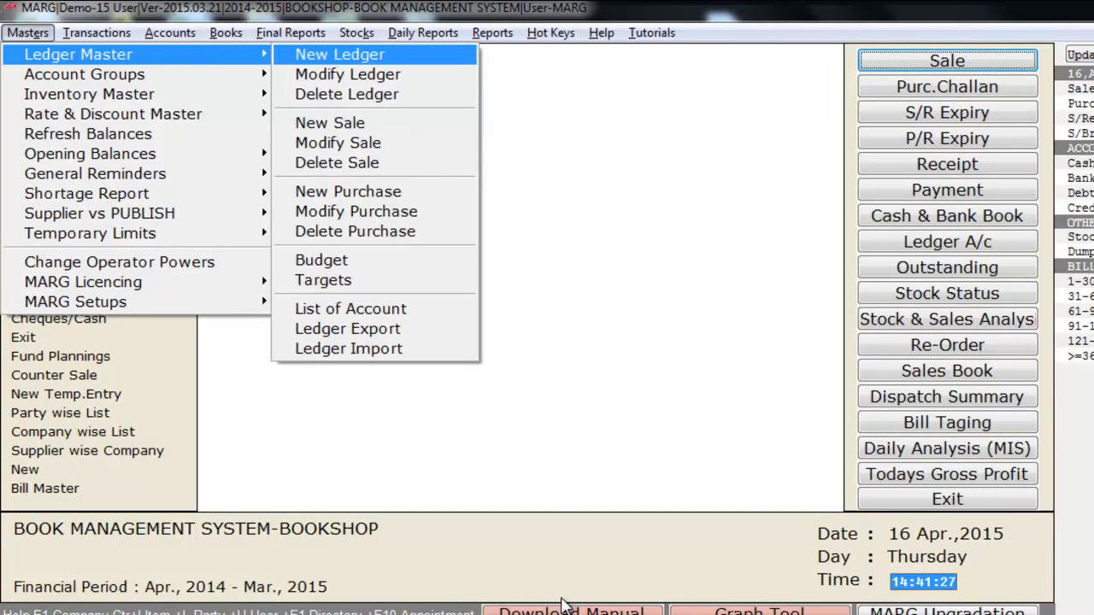
key(Down)
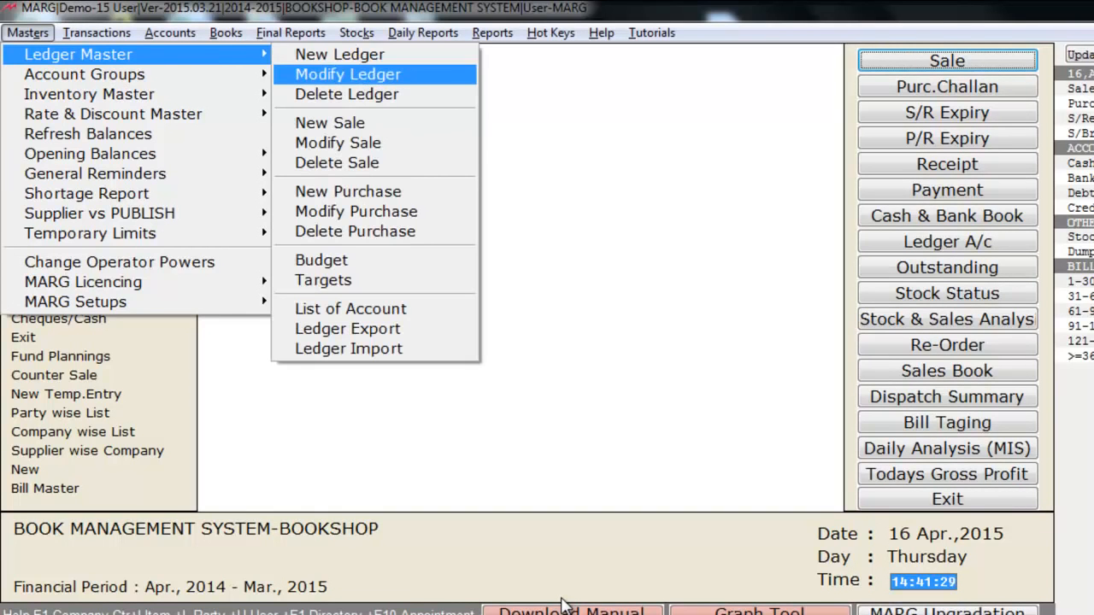
key(Down)
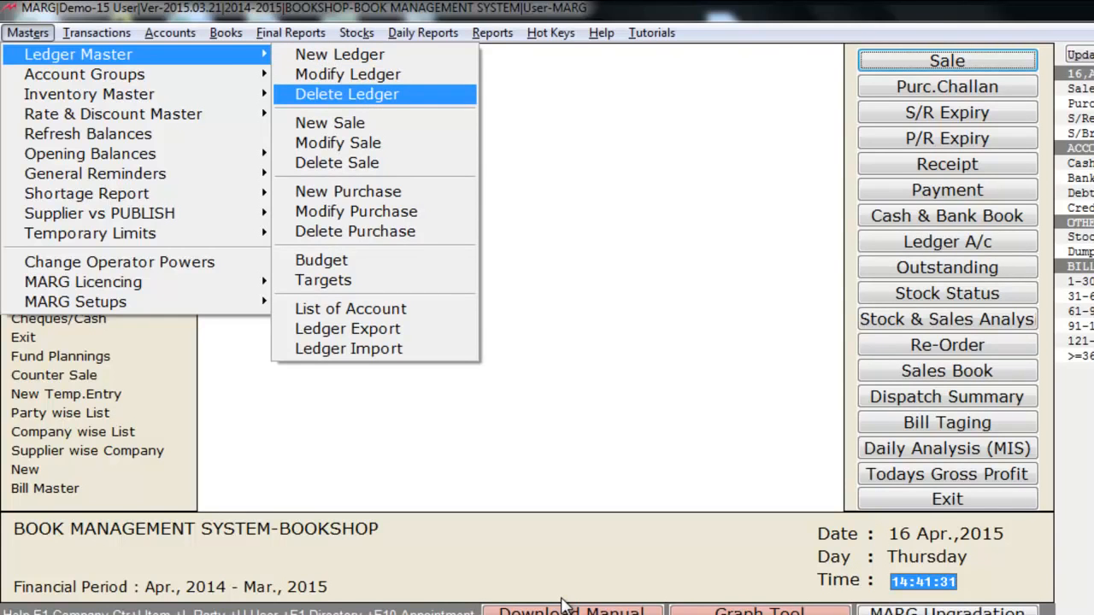
key(Up)
key(Down)
key(Down)
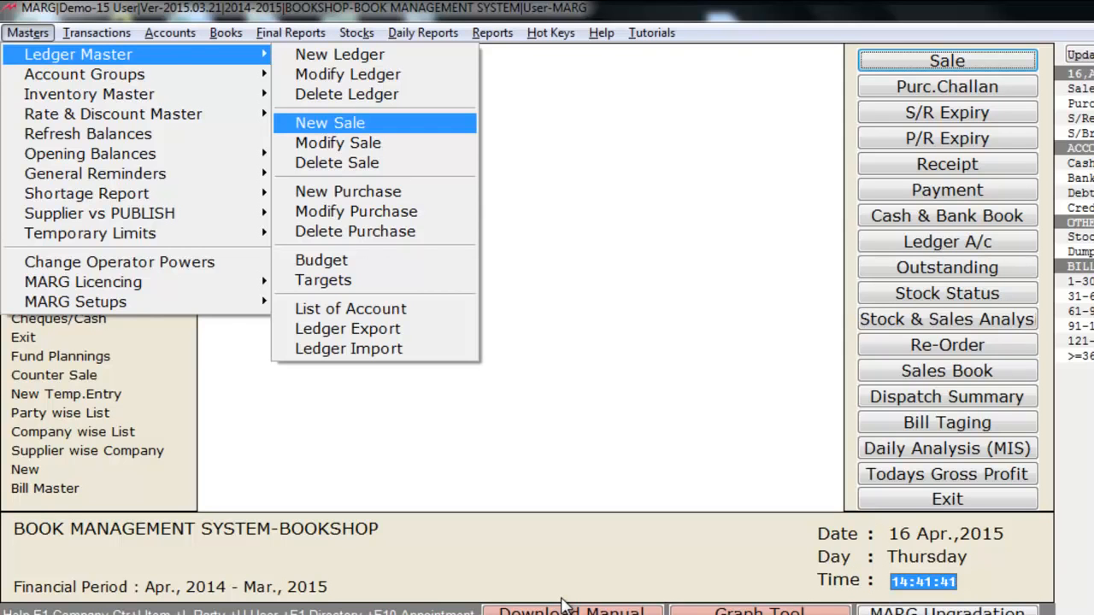
key(Down)
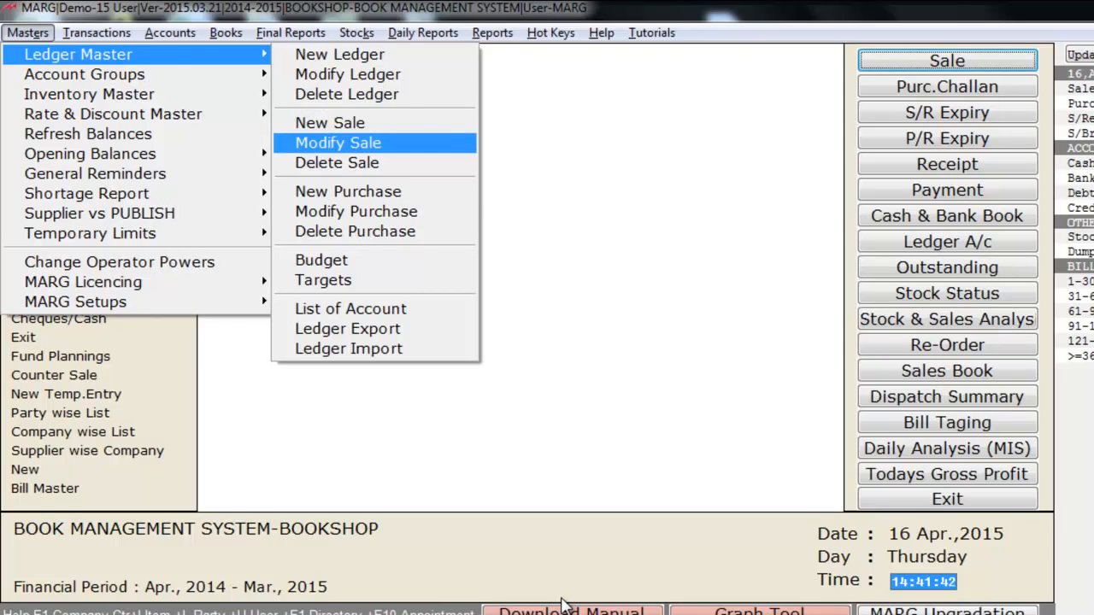
key(Down)
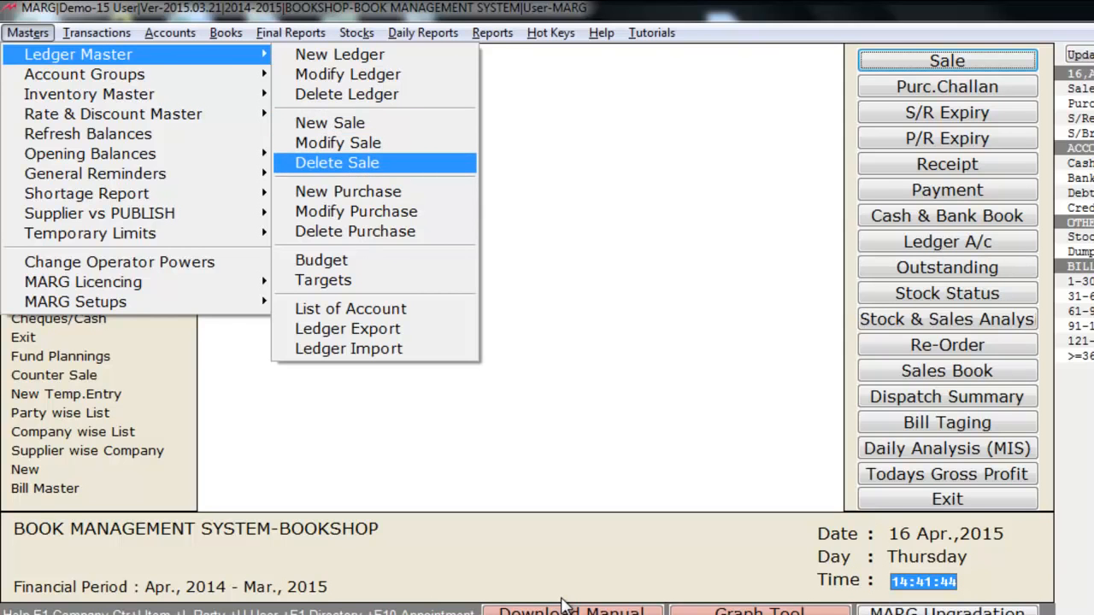
key(Up)
key(Down)
key(Down)
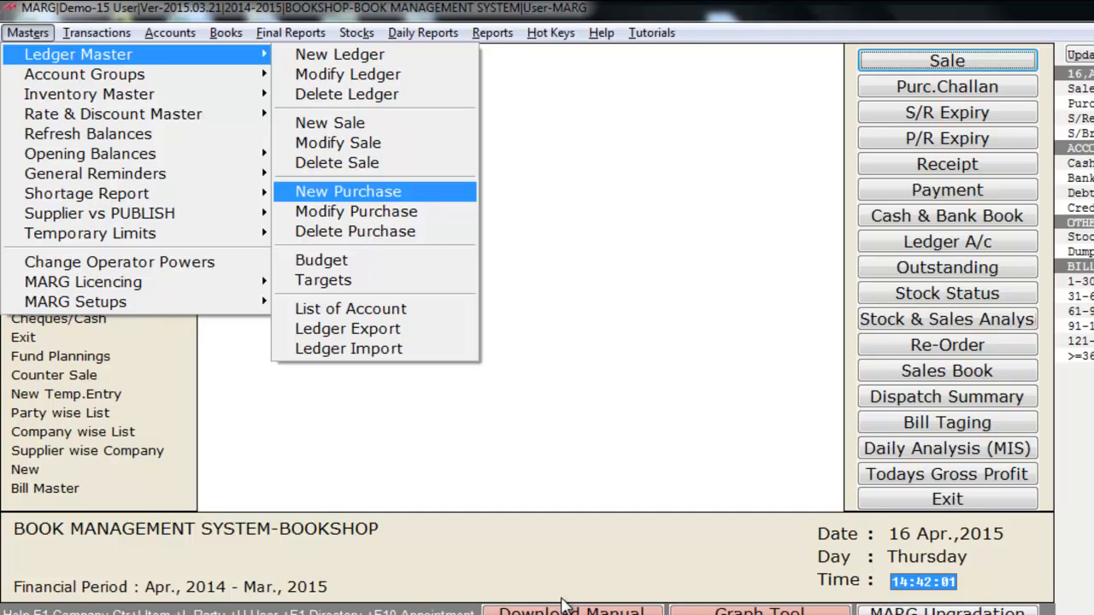
key(Down)
key(Down)
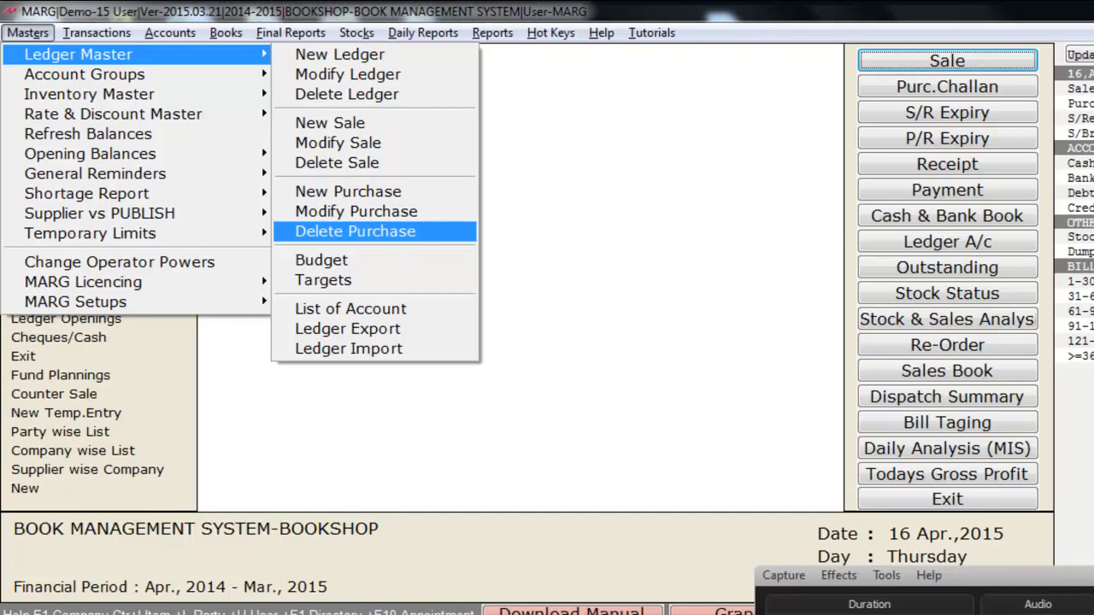
Step: Display the List of Account report for the ledger masters and close it
key(Down)
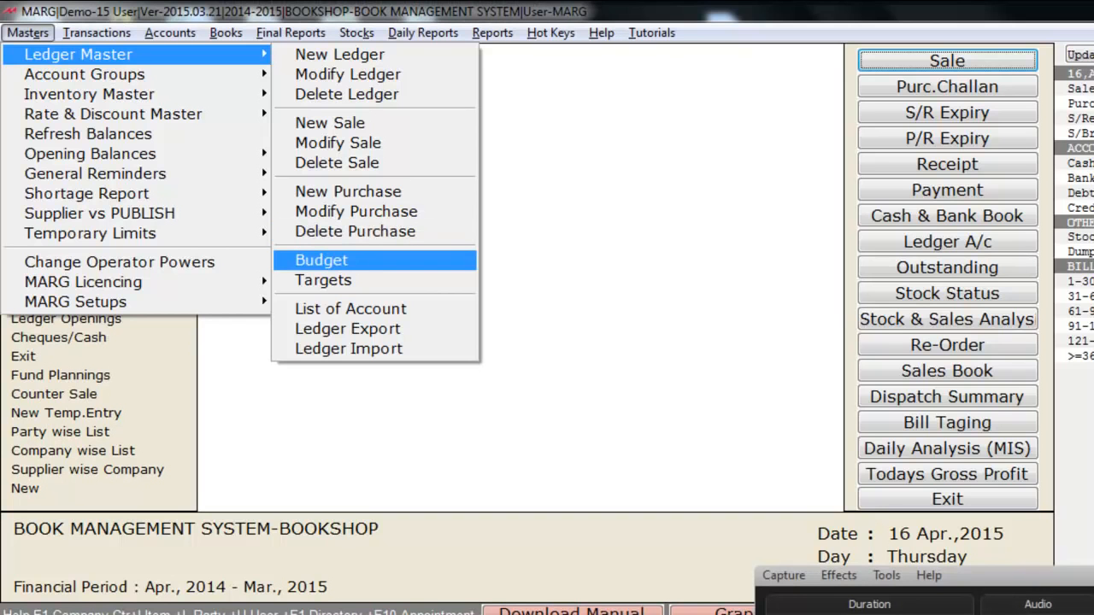
key(Down)
key(Down)
key(Return)
key(Return)
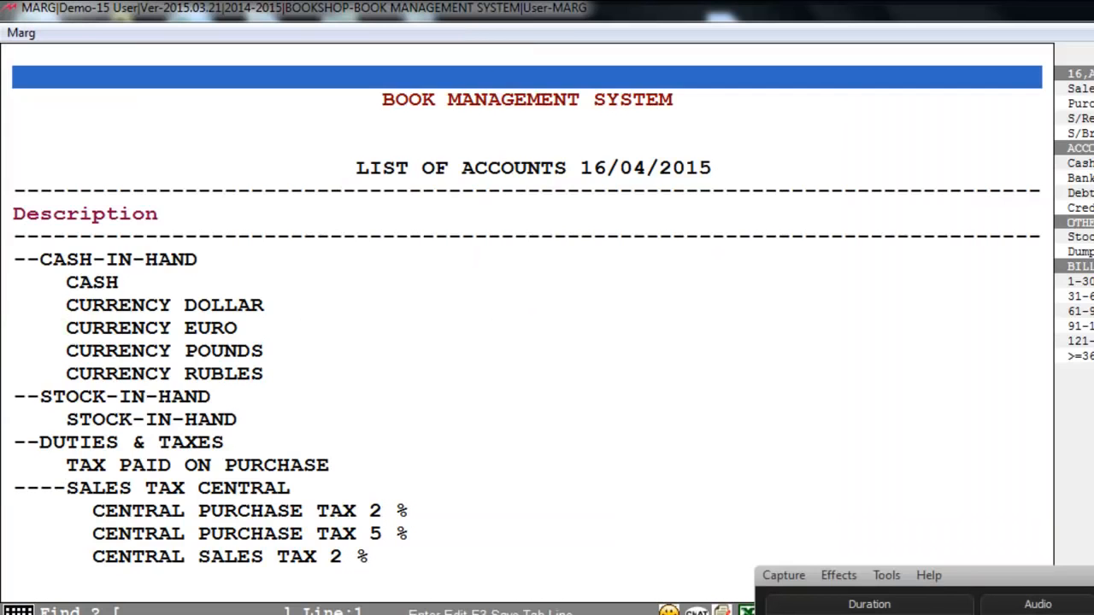
key(Escape)
Step: Examine the remaining ledger master operations down to Ledger Export and Ledger Import
key(Down)
key(Down)
key(Down)
key(Down)
key(Down)
key(Down)
key(Down)
key(Down)
key(Down)
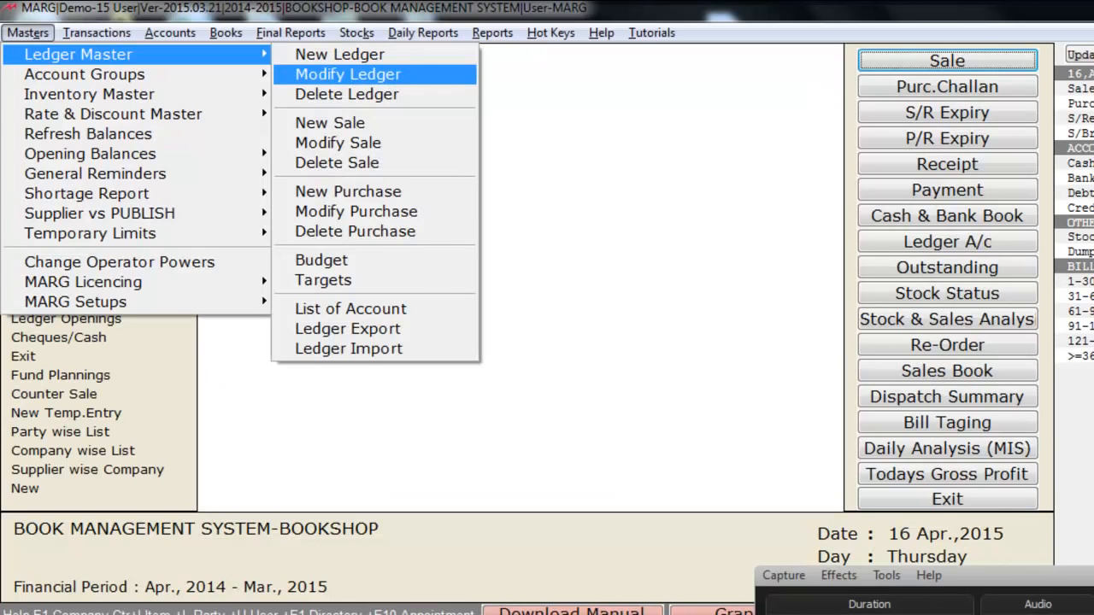
key(Down)
key(Down)
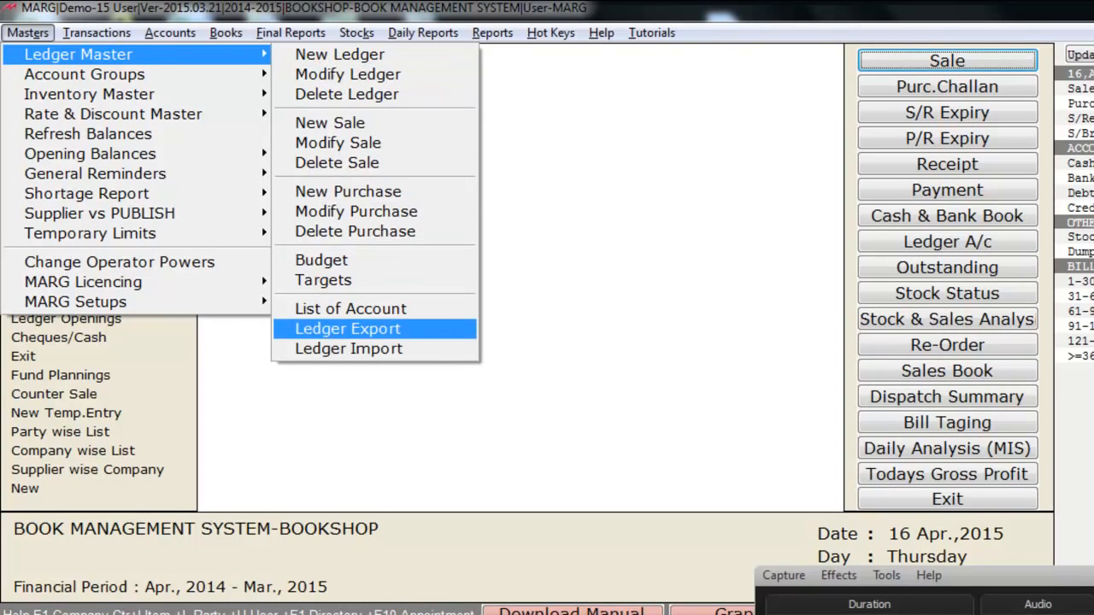
key(Down)
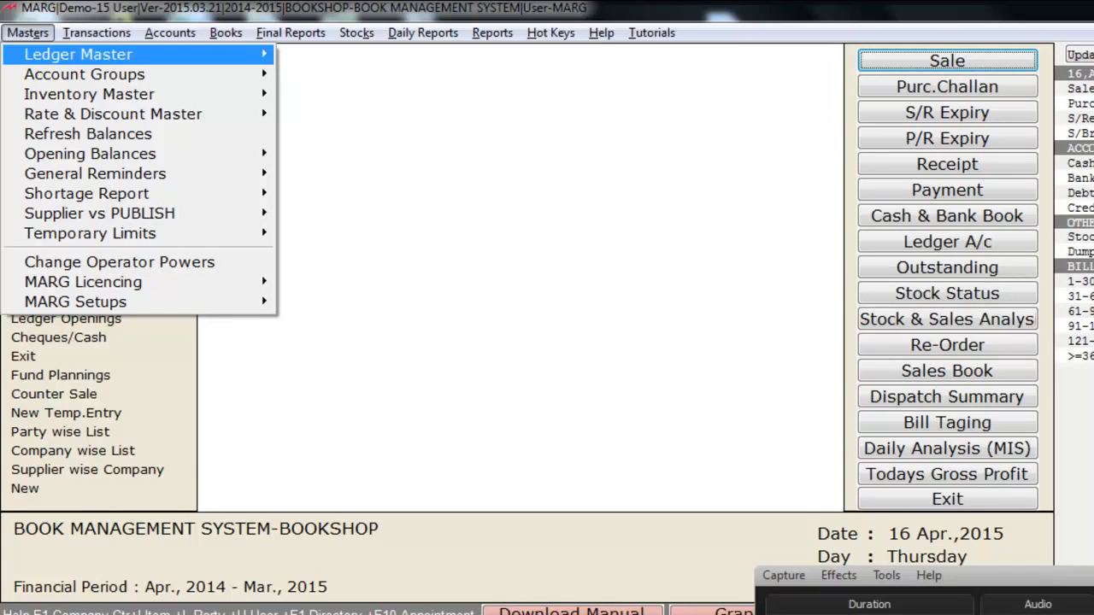
Step: Display the account group list used for creating a new group and close it without adding one
key(Down)
key(Right)
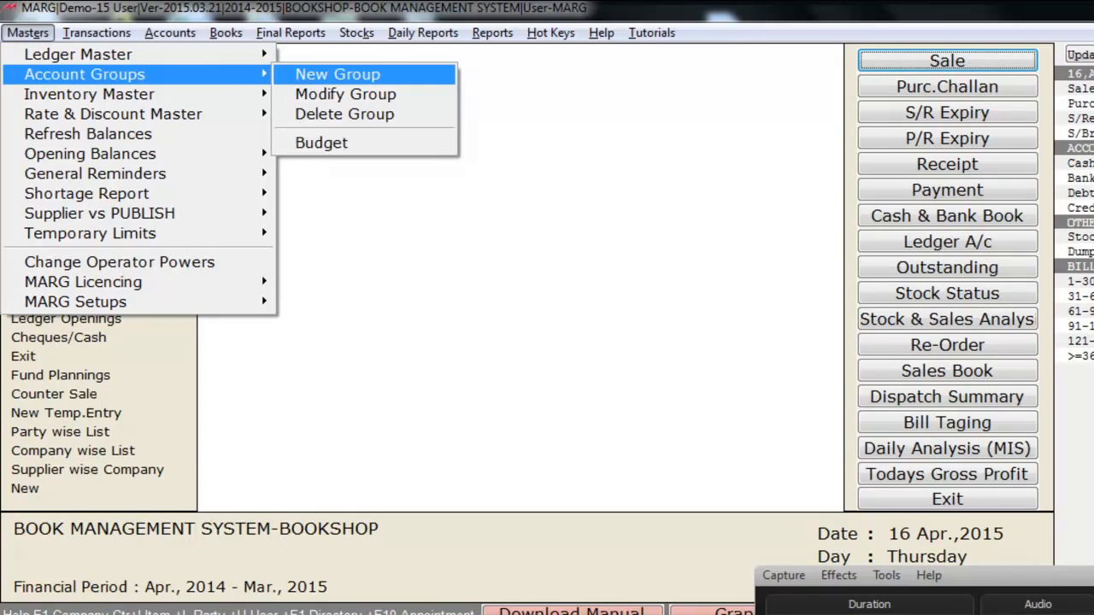
key(Return)
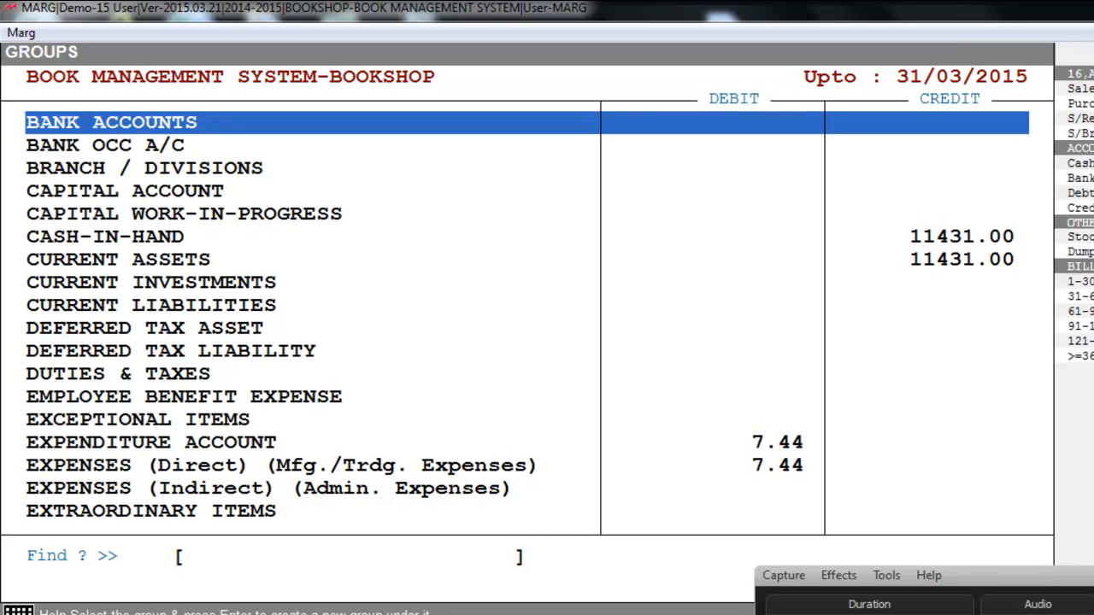
key(Escape)
Step: Open the Item Master of the inventory masters and start a new product
key(alt+e)
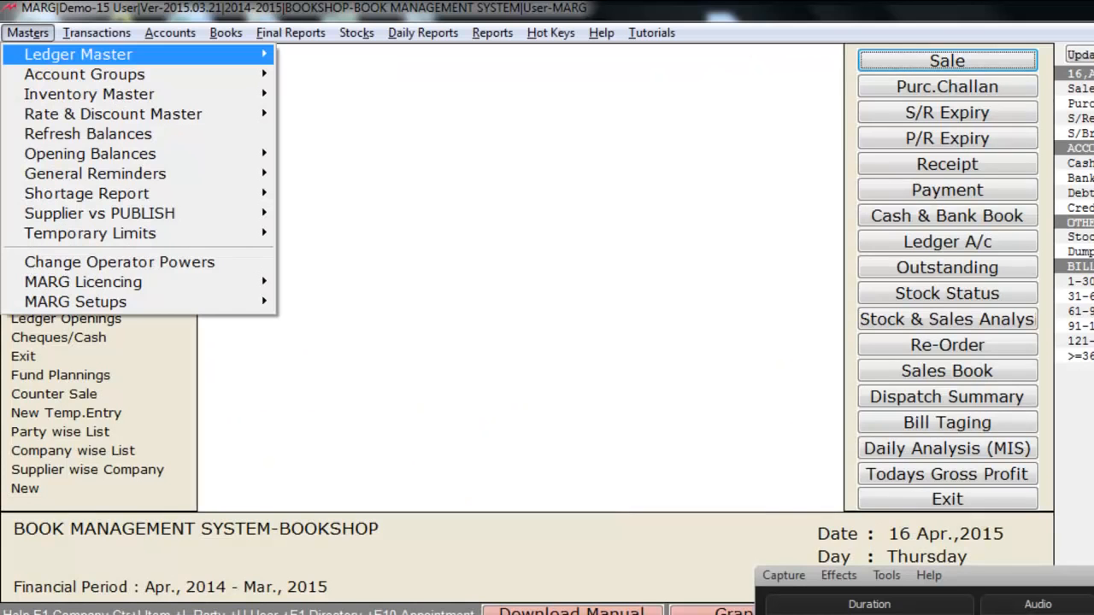
key(Down)
key(Down)
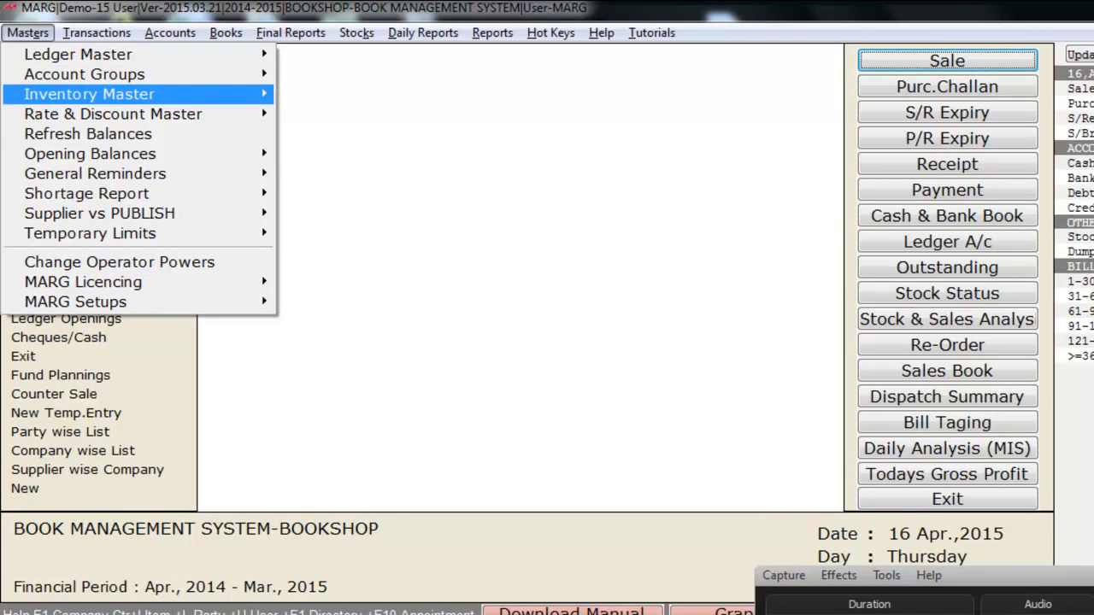
key(Right)
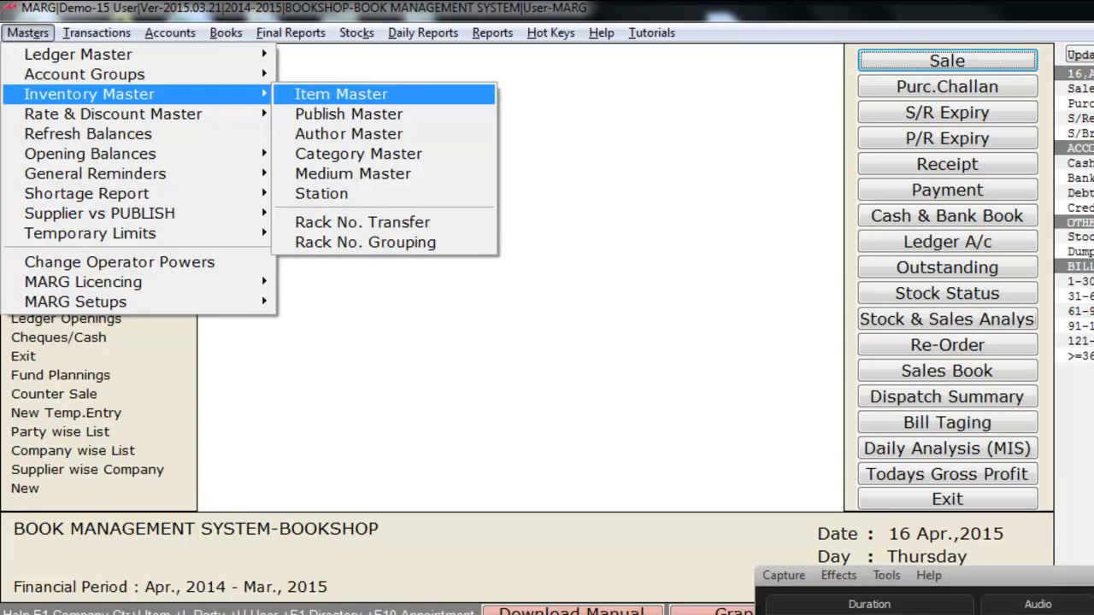
key(Return)
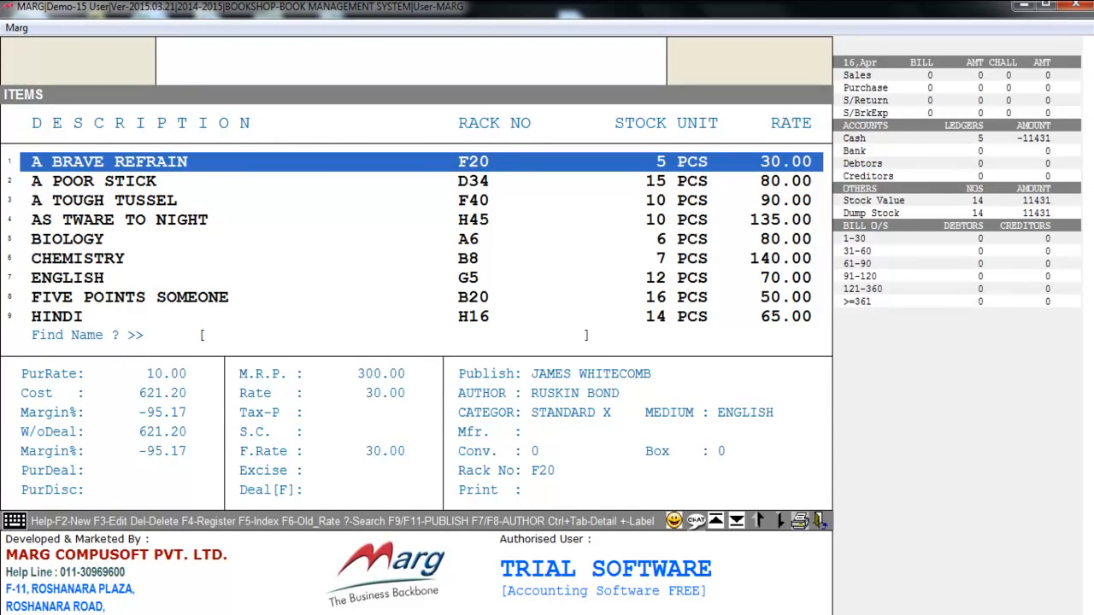
key(F2)
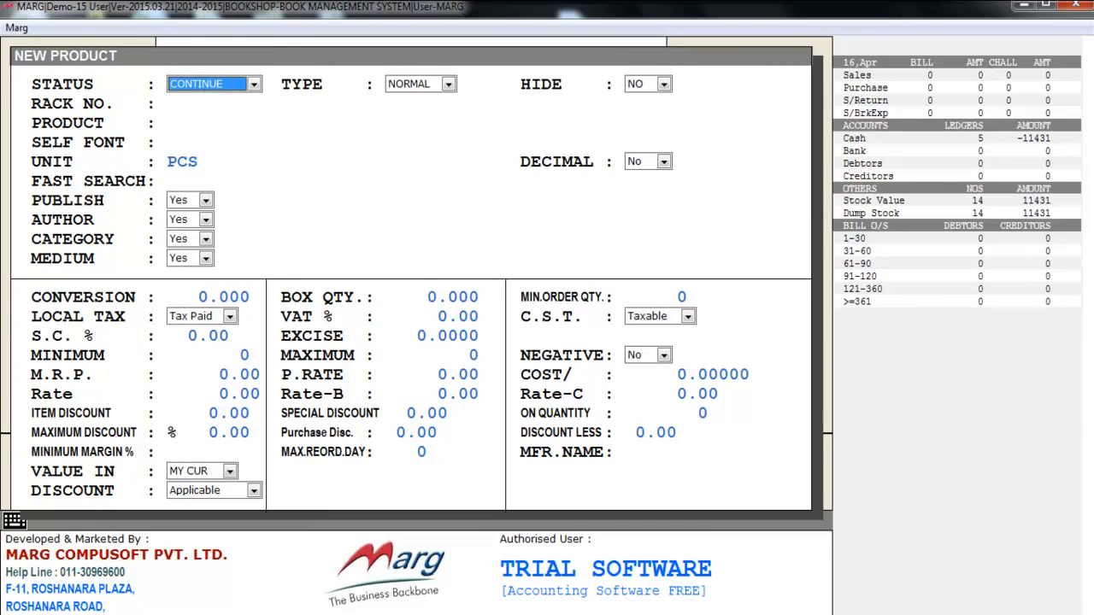
Step: Keep the default status, type and hide settings, set the rack number to G7 and name the product REVOLUTION 2020
key(Return)
key(Return)
key(Return)
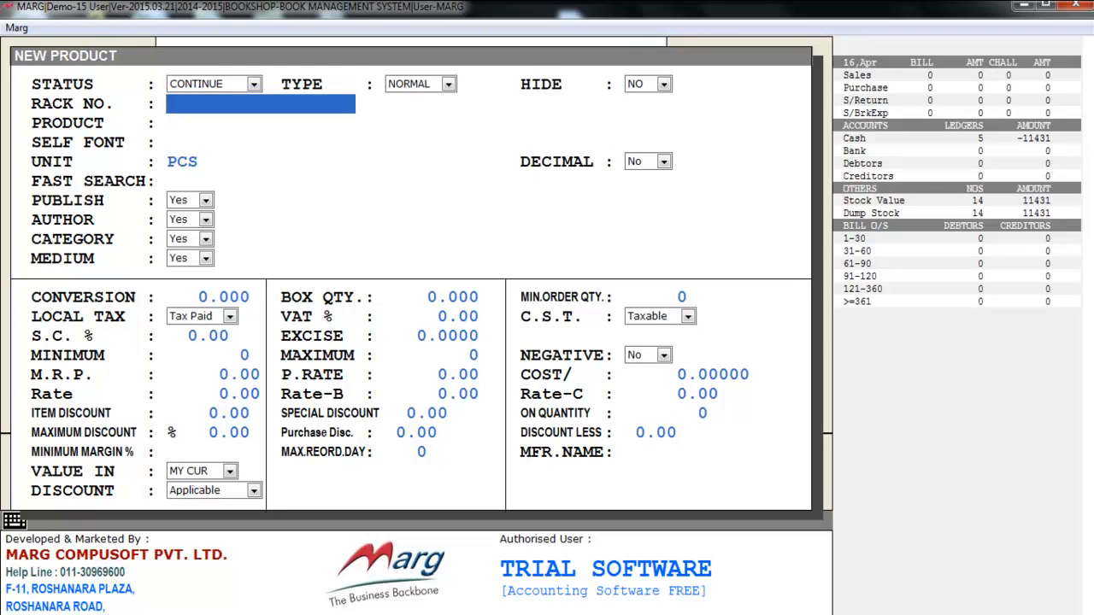
text(G7)
key(Return)
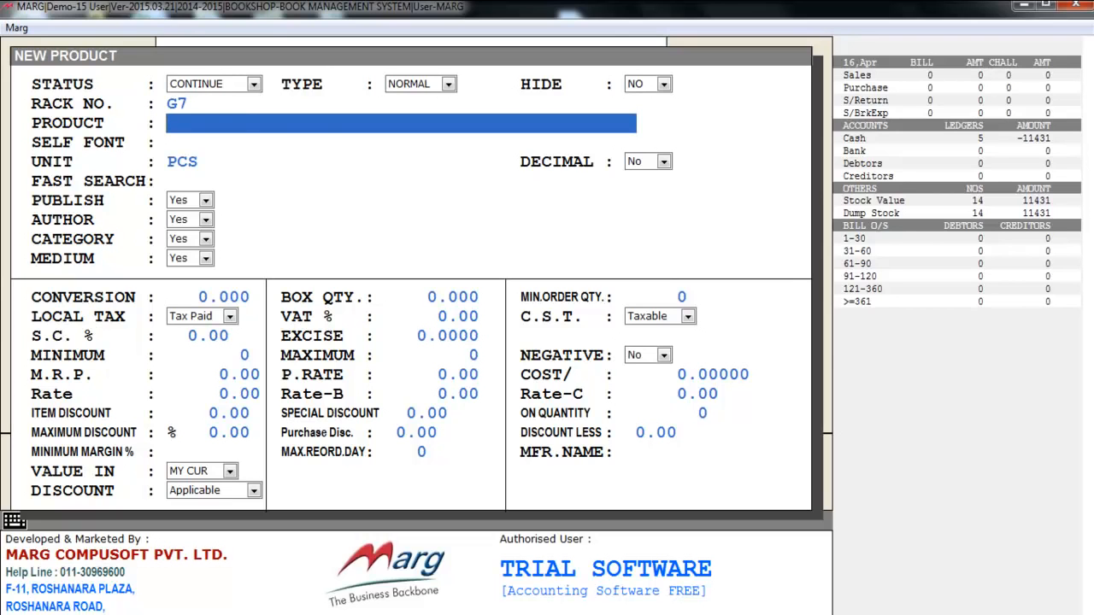
text(REVOLUTION 2020)
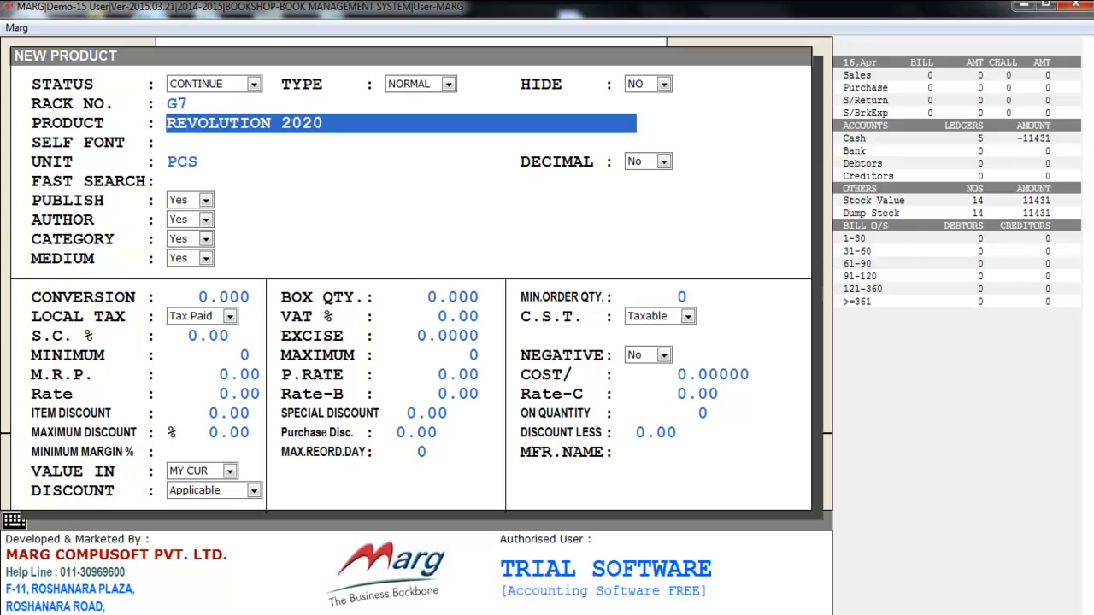
key(Return)
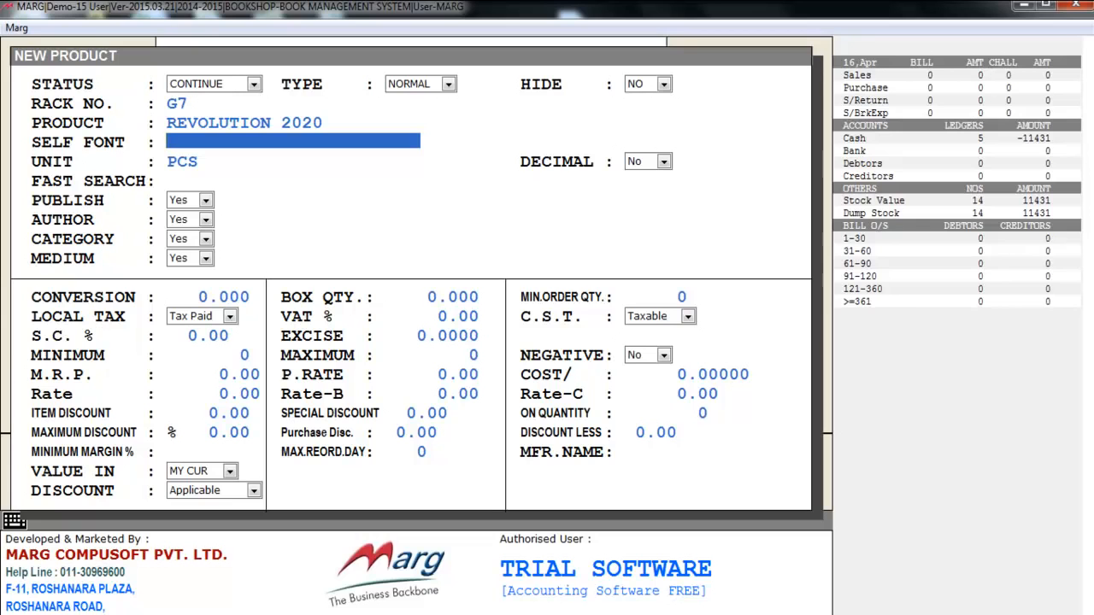
Step: Leave self font and fast search blank, keep the unit PCS without decimals, and open the publisher selection
key(Return)
key(Return)
key(Return)
key(Return)
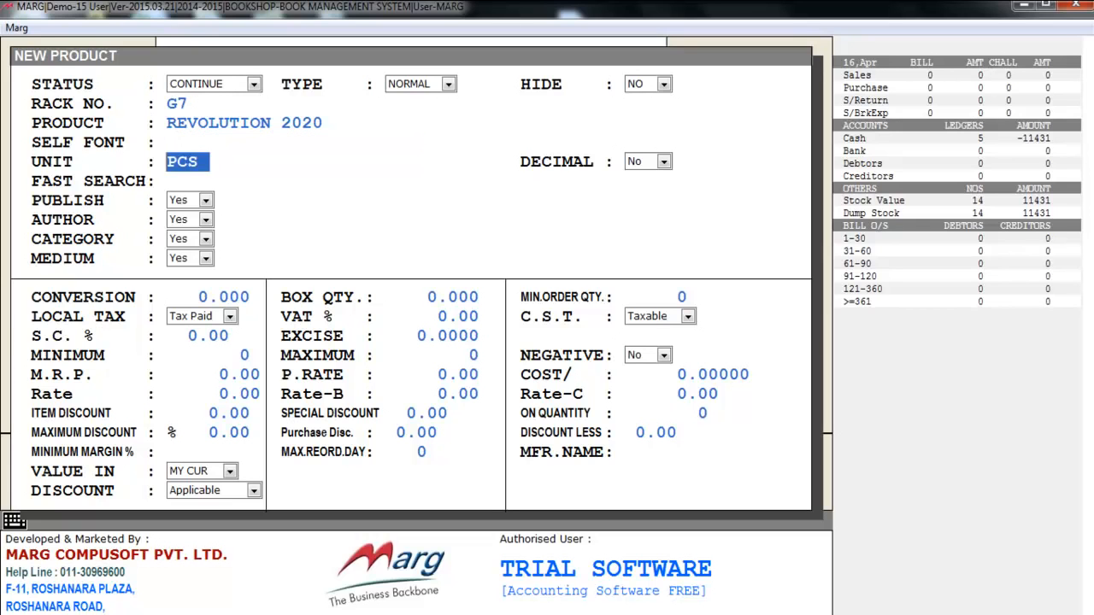
key(space)
key(Up)
key(Return)
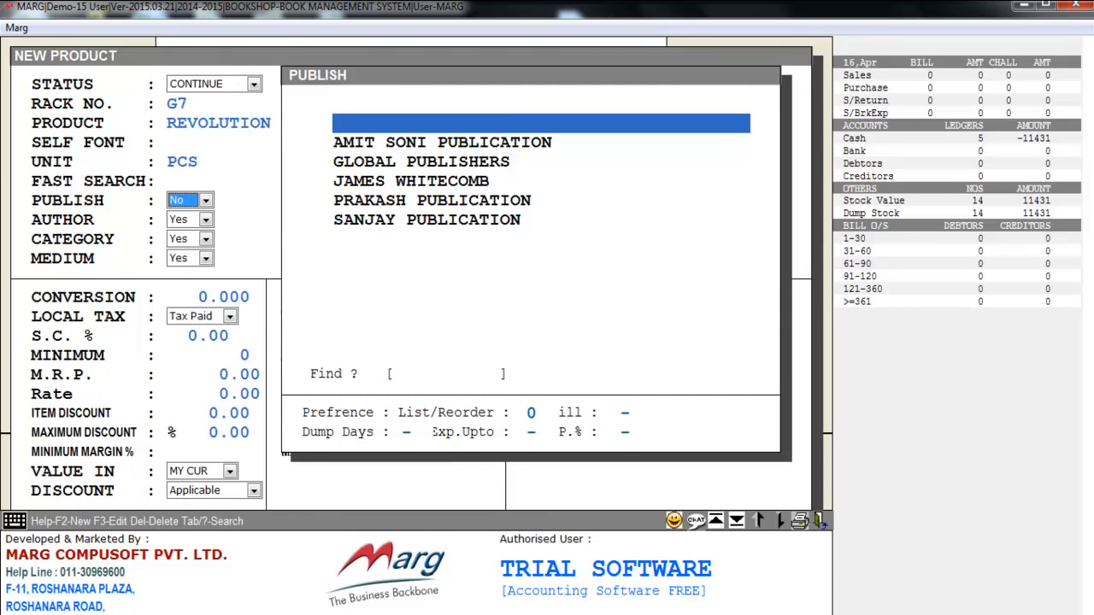
Step: Open and cancel the new publisher form, and assign PRAKASH PUBLICATION as the product's publisher
key(Down)
key(Down)
key(Down)
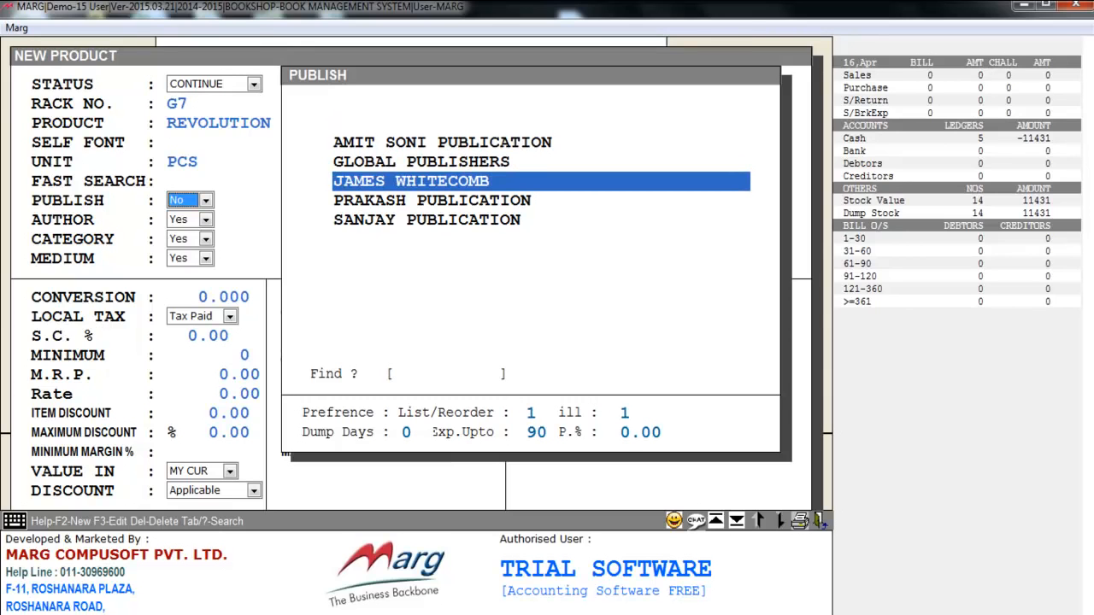
key(Down)
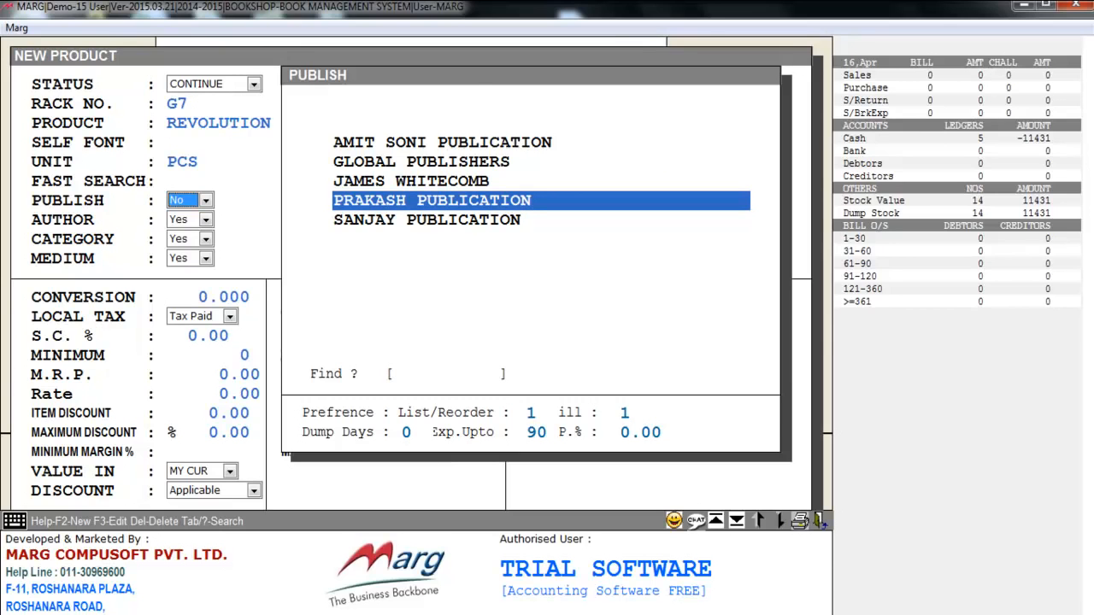
key(Up)
key(Up)
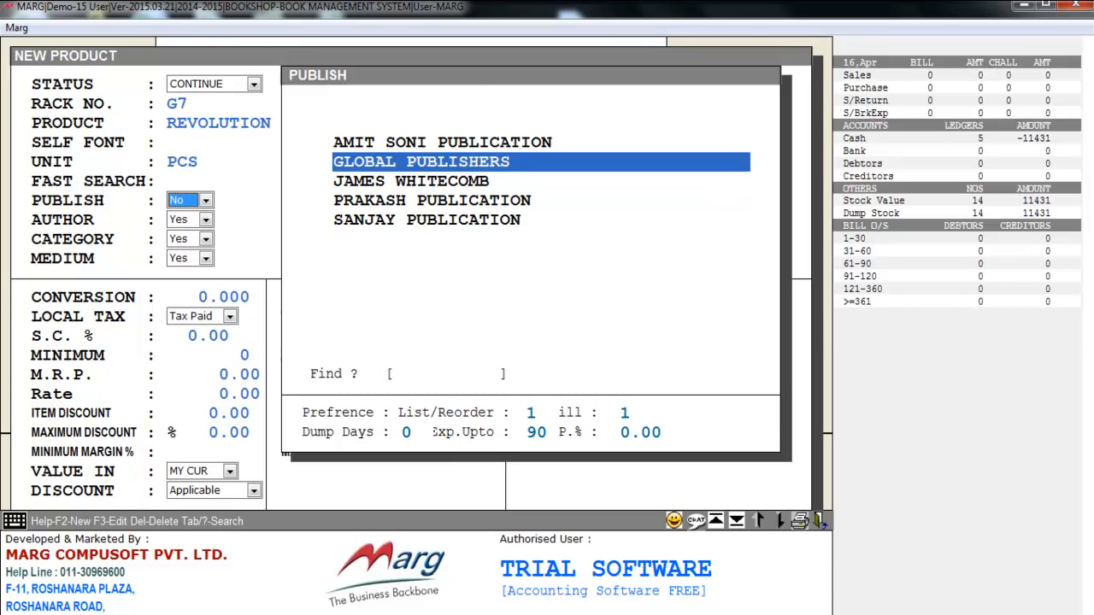
key(F2)
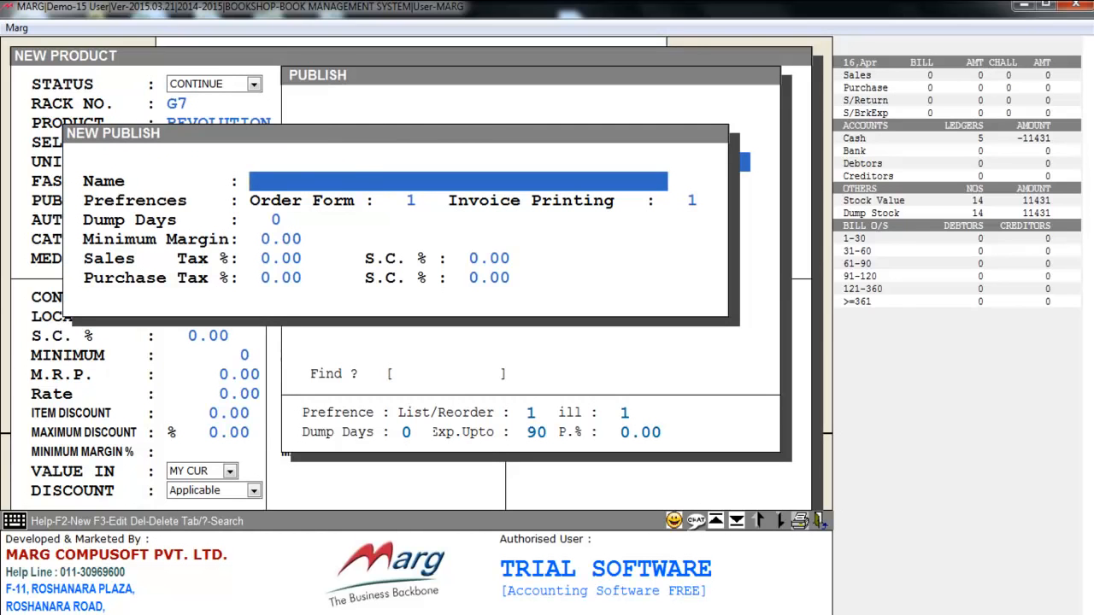
key(Escape)
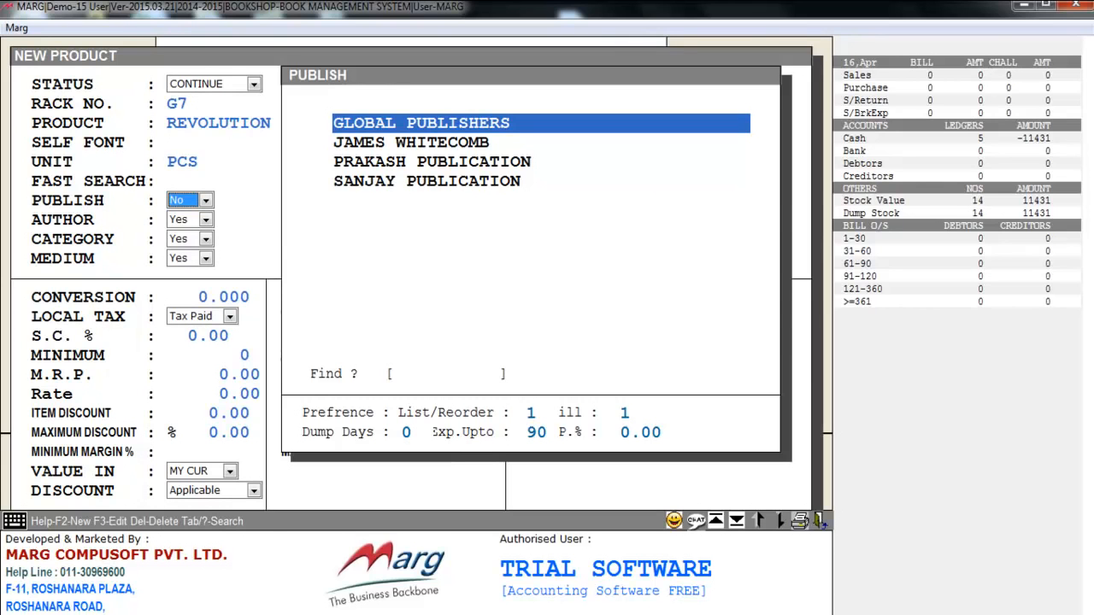
key(Down)
key(Down)
key(Return)
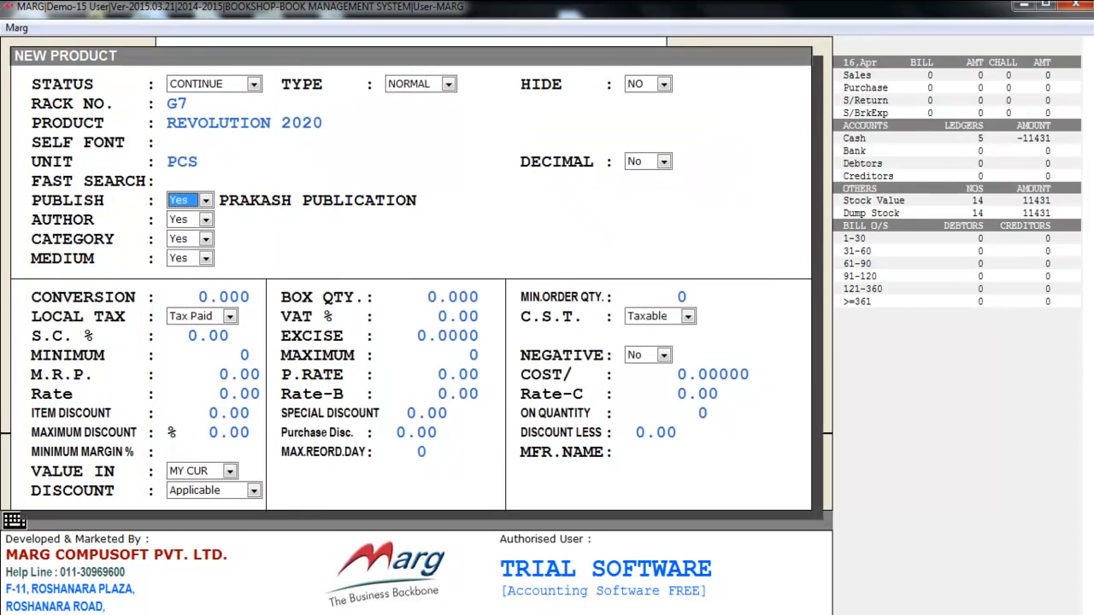
Step: Open and cancel the new author entry in the author selection, and assign CHETAN BHAGAT as the product's author
key(Return)
key(space)
key(Up)
key(Return)
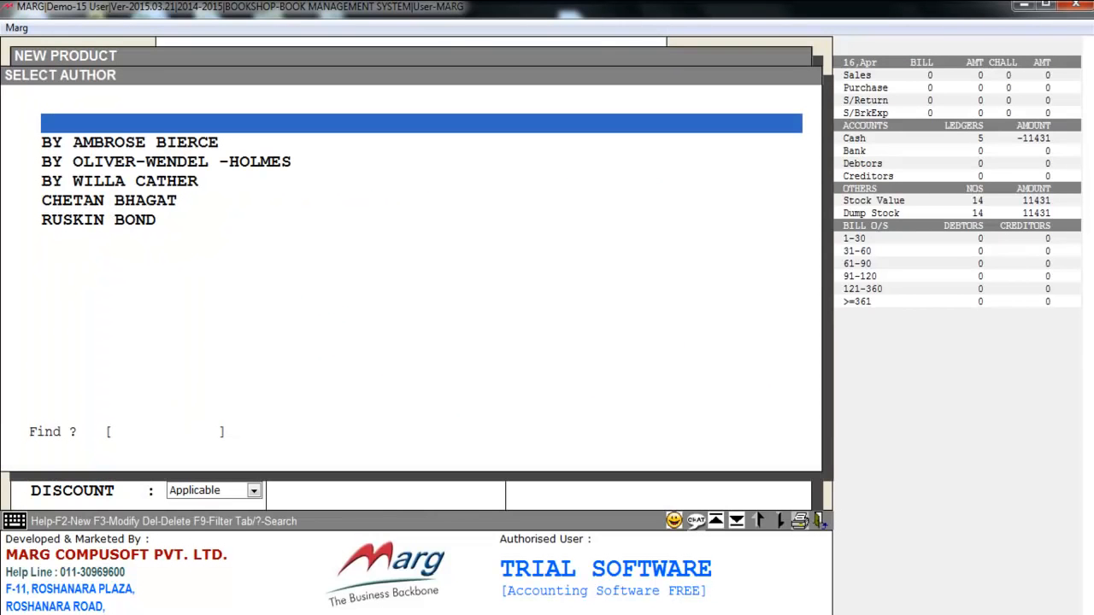
key(Down)
key(Down)
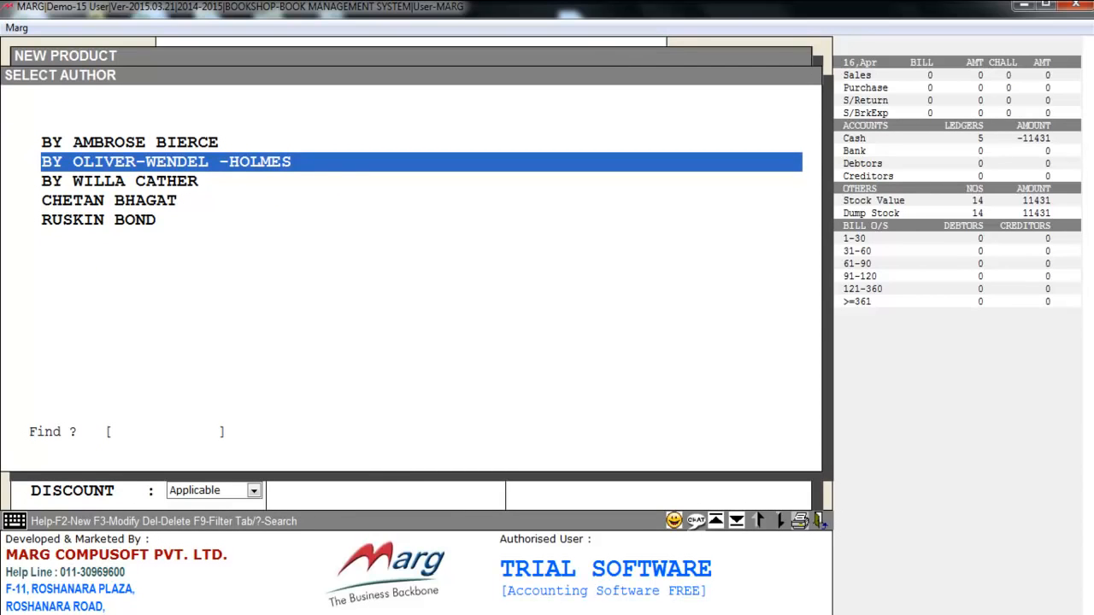
key(F2)
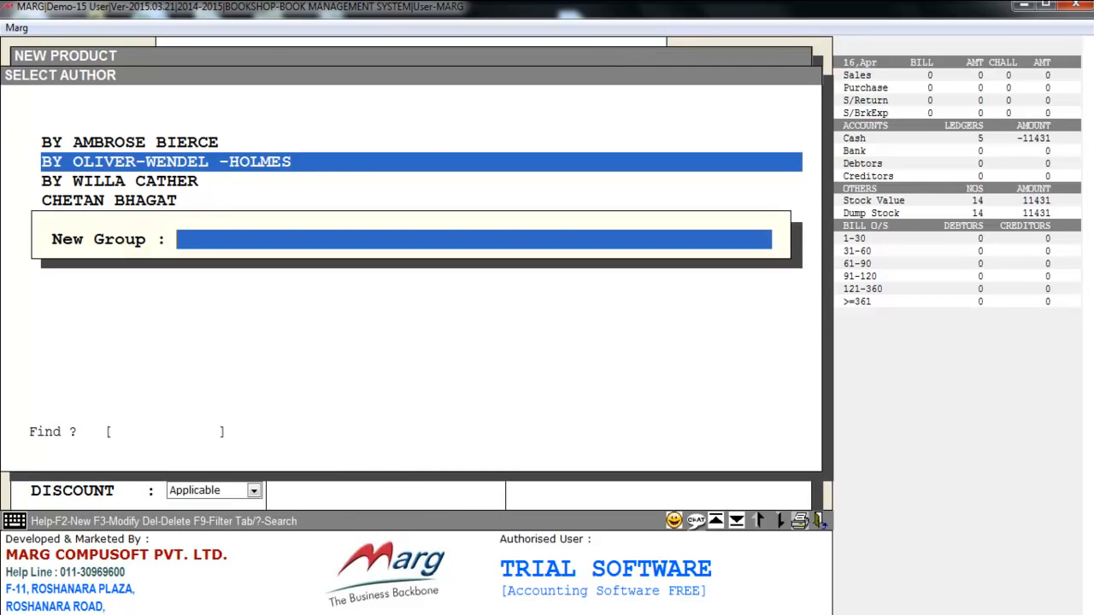
key(Escape)
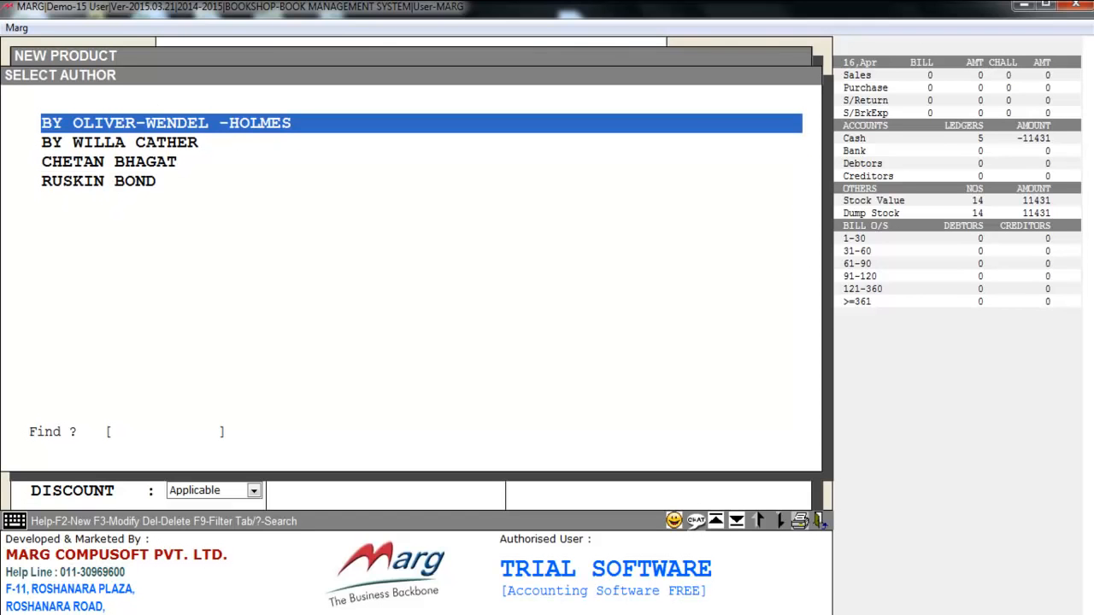
key(Down)
key(Down)
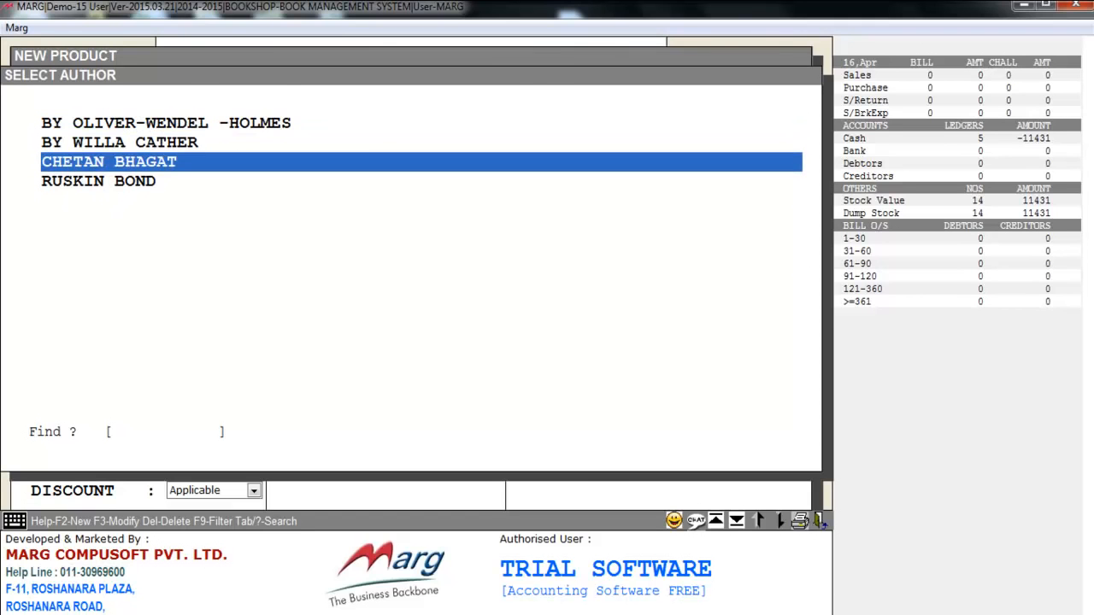
key(Return)
key(Return)
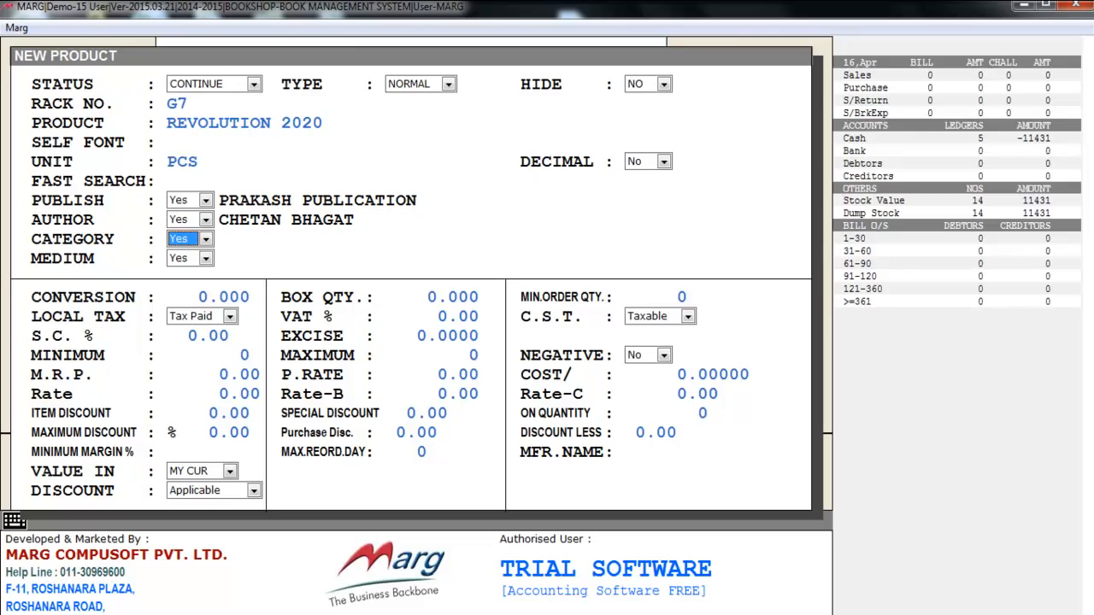
Step: Open and cancel the new category entry in the category selection, and assign NOVELS as the product's category
key(space)
key(Up)
key(Return)
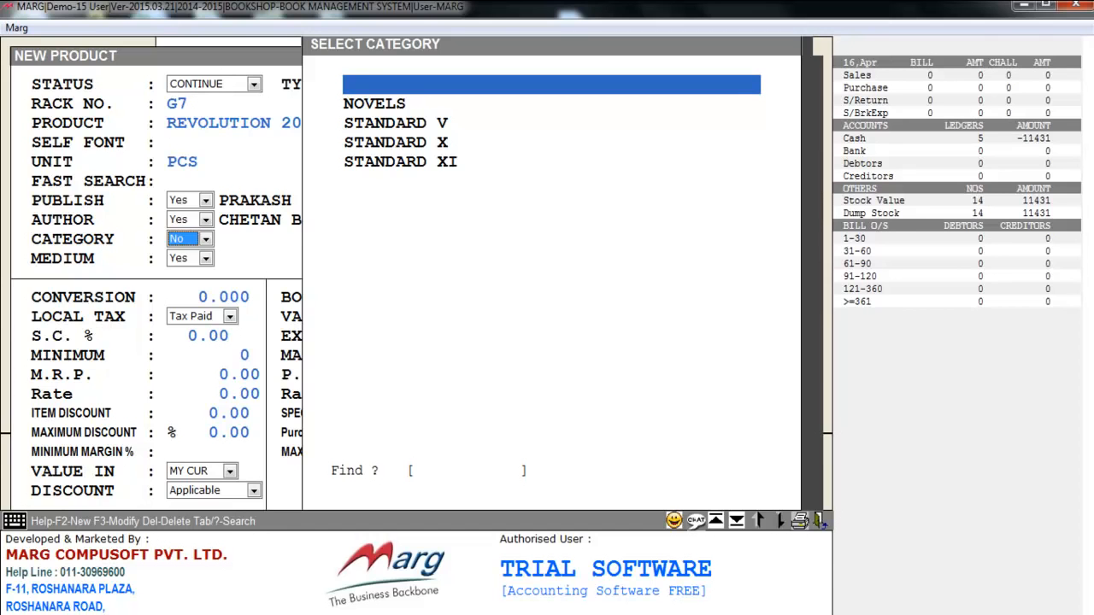
key(F2)
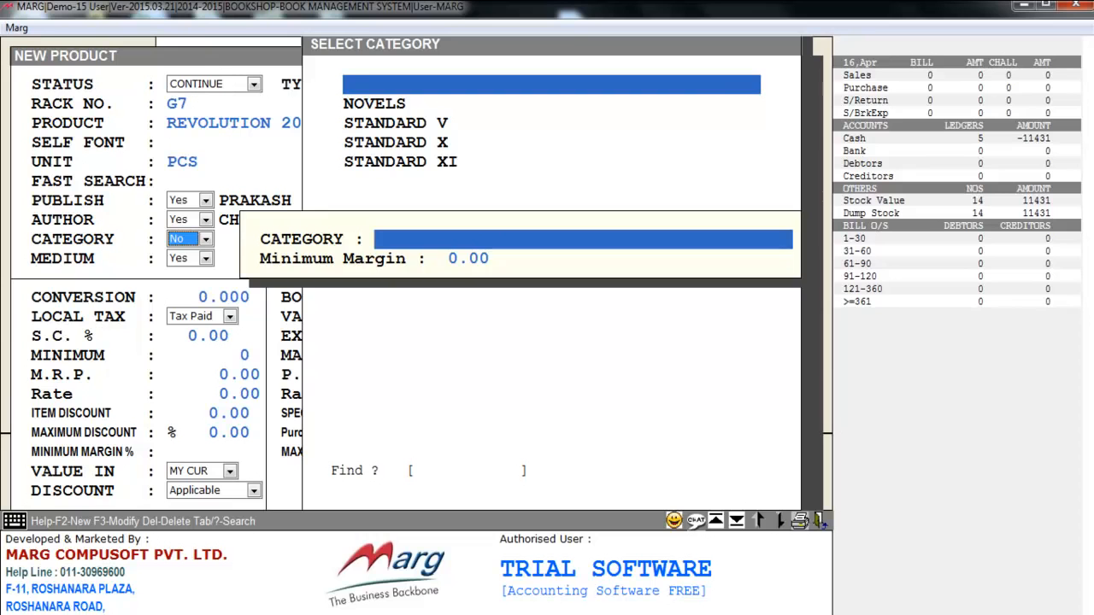
key(Escape)
key(Down)
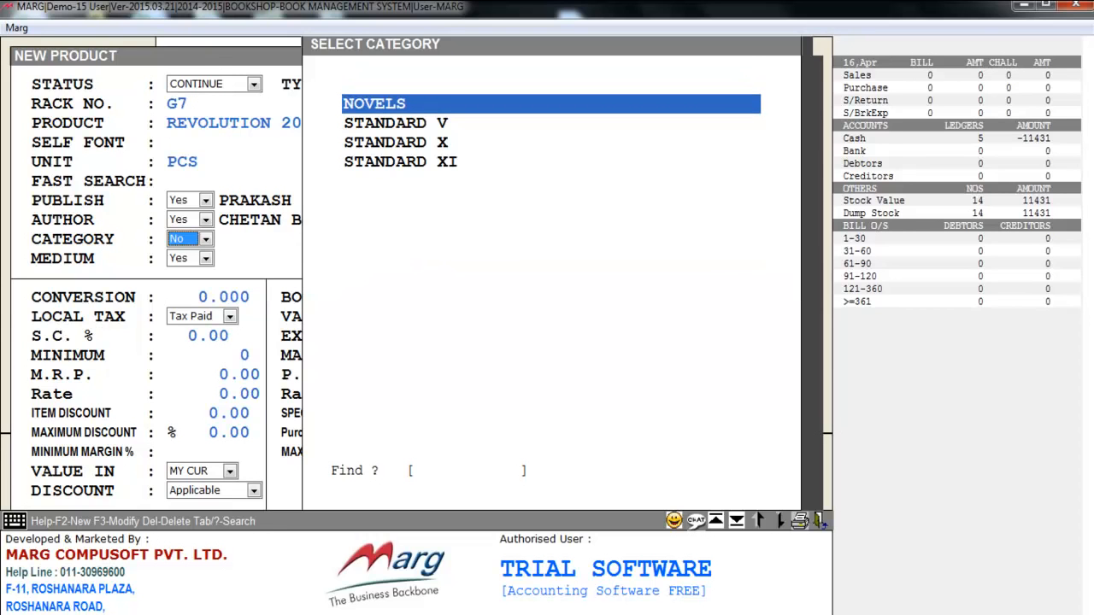
key(Return)
key(Return)
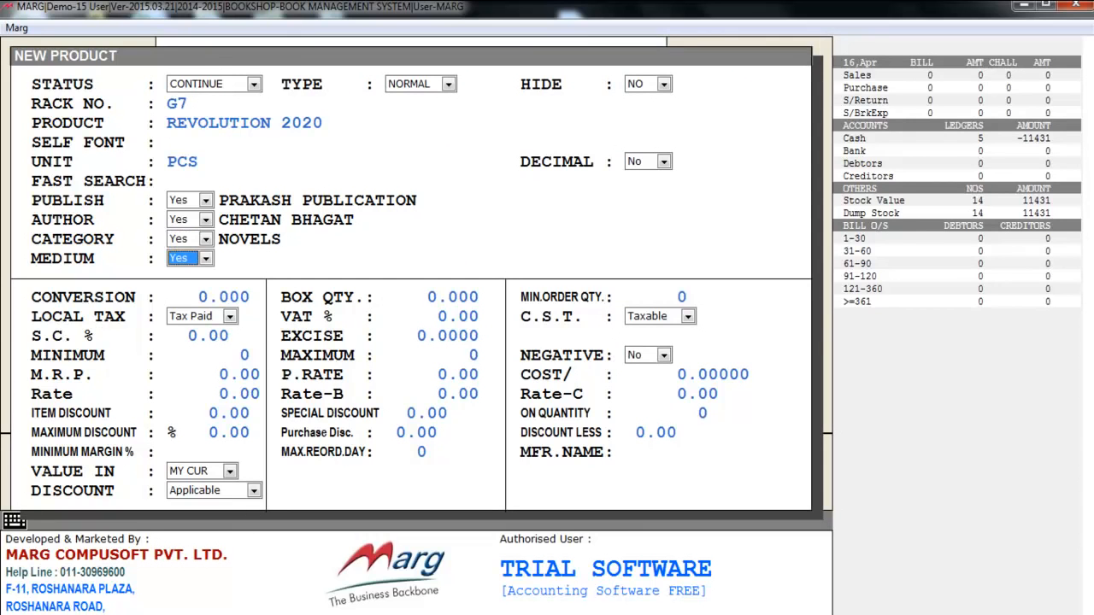
Step: Open the medium selection, cancel its new medium form, and leave the product's medium set to No
key(space)
key(Up)
key(Return)
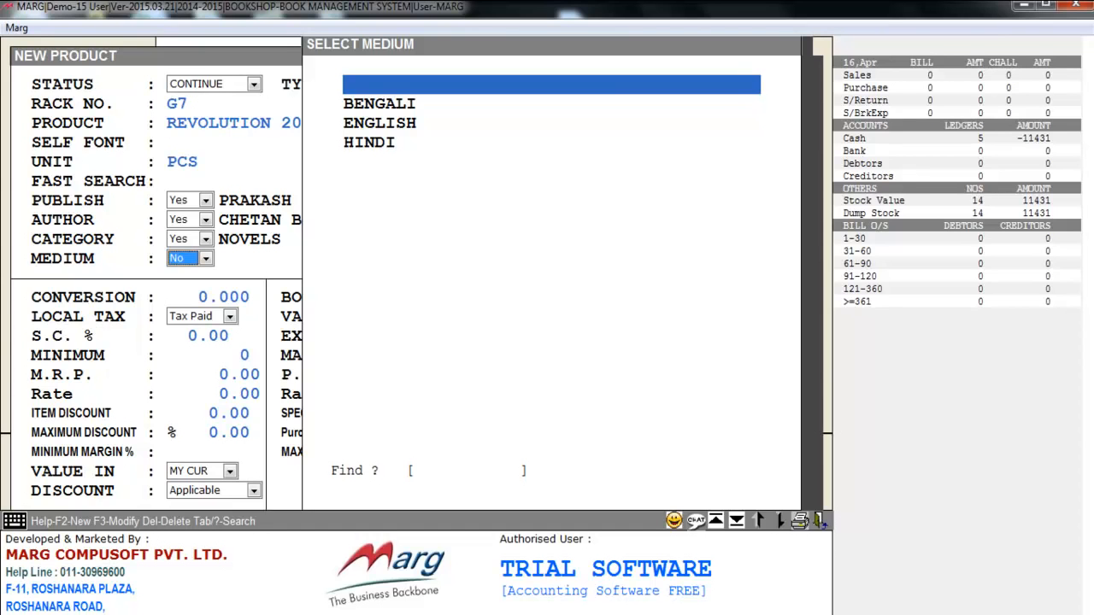
key(F2)
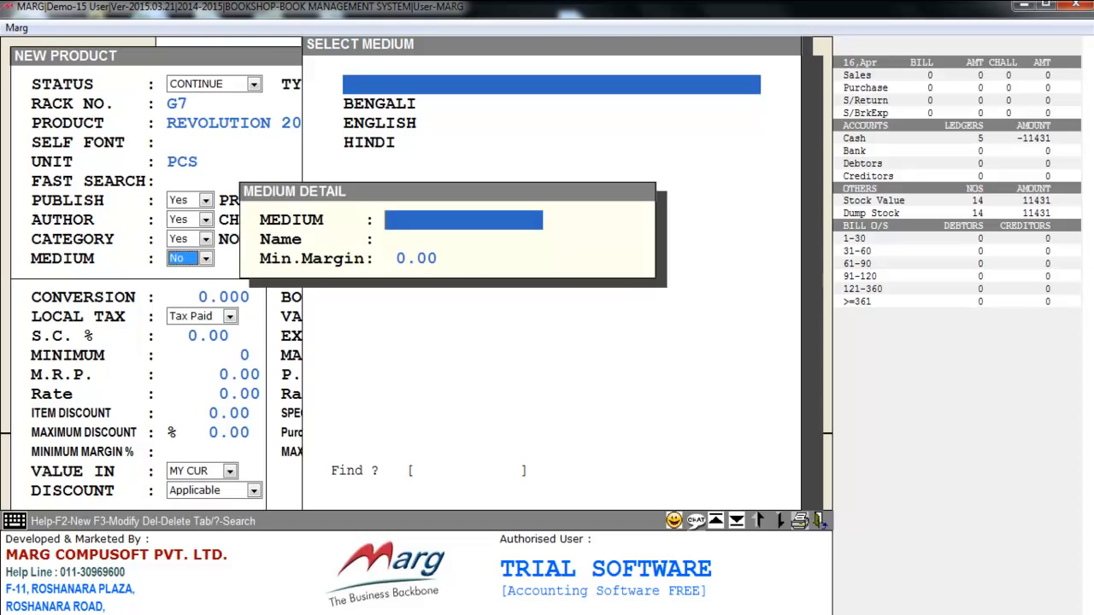
key(Escape)
key(Escape)
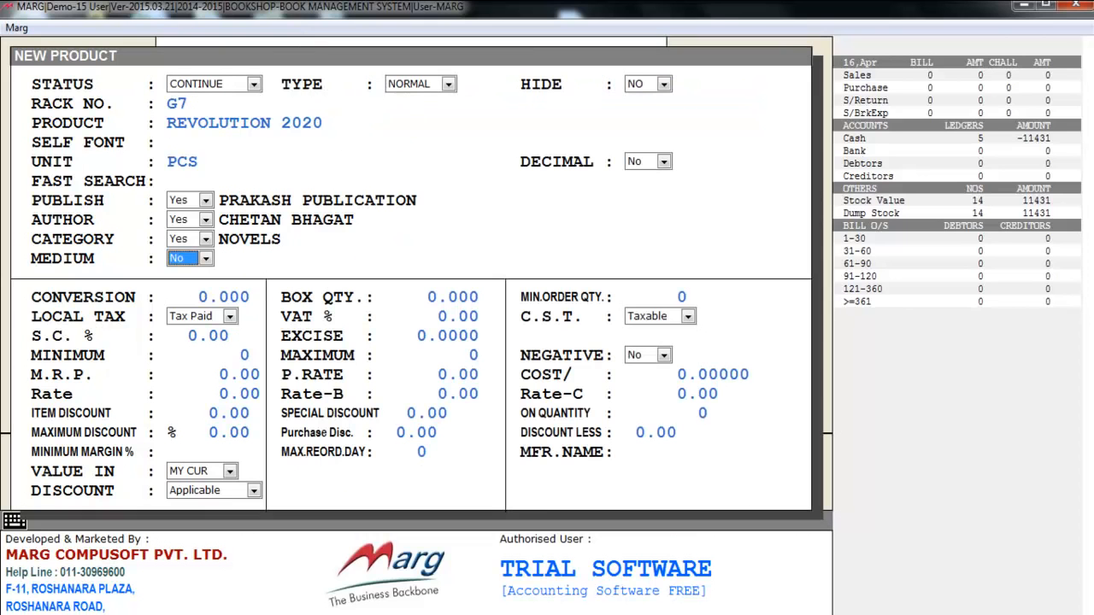
key(Return)
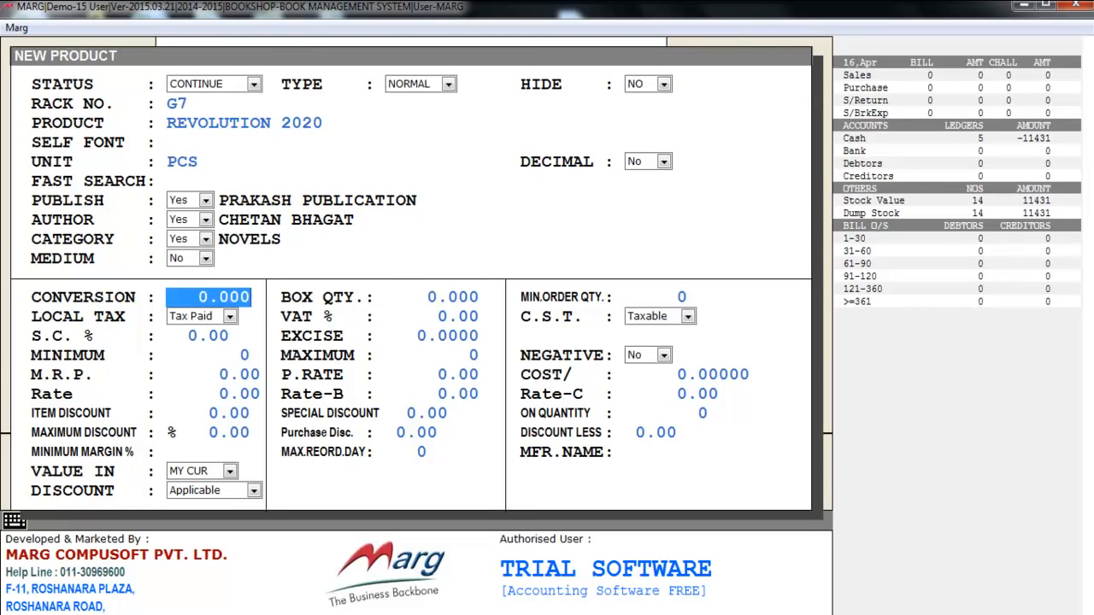
Step: Leave the product's conversion, tax, stock, rate, discount and reorder fields at their default values
key(Return)
key(Return)
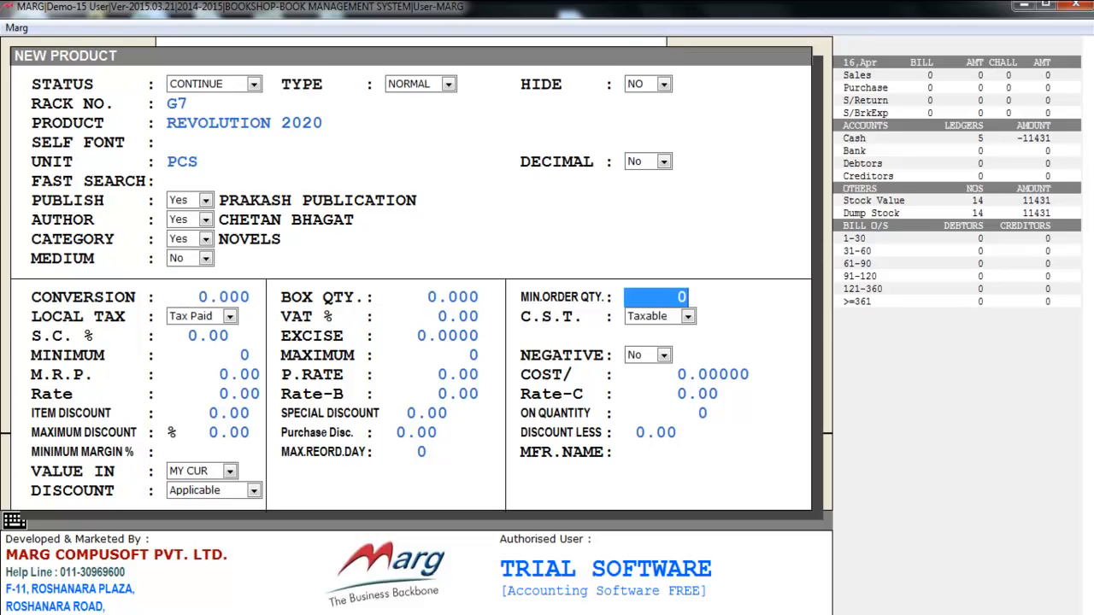
key(Return)
key(Return)
key(Return)
key(Return)
key(Return)
key(Return)
key(Return)
key(Return)
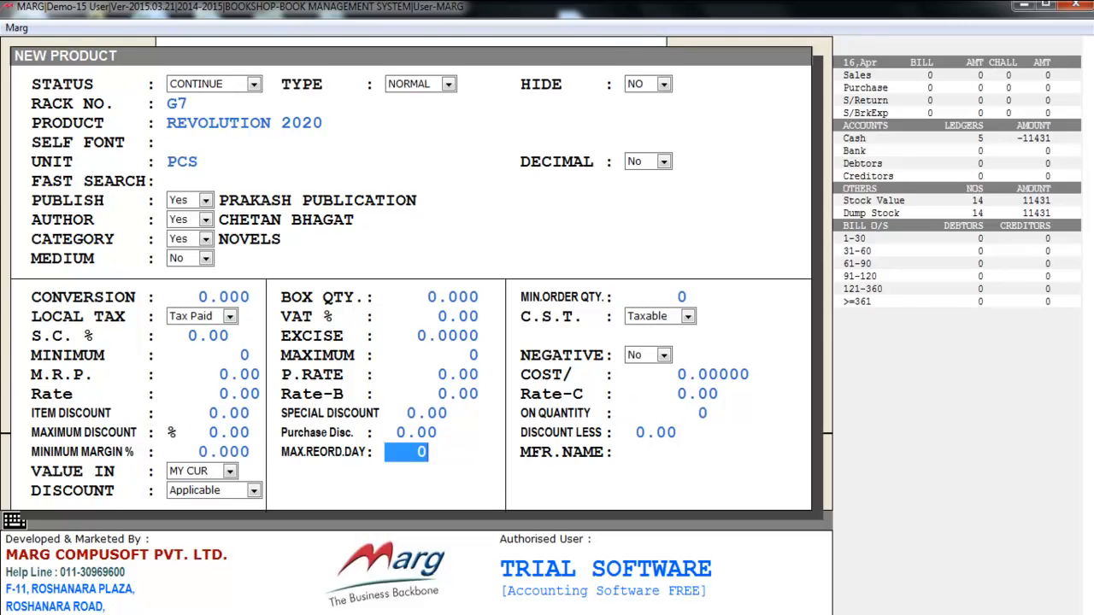
key(Return)
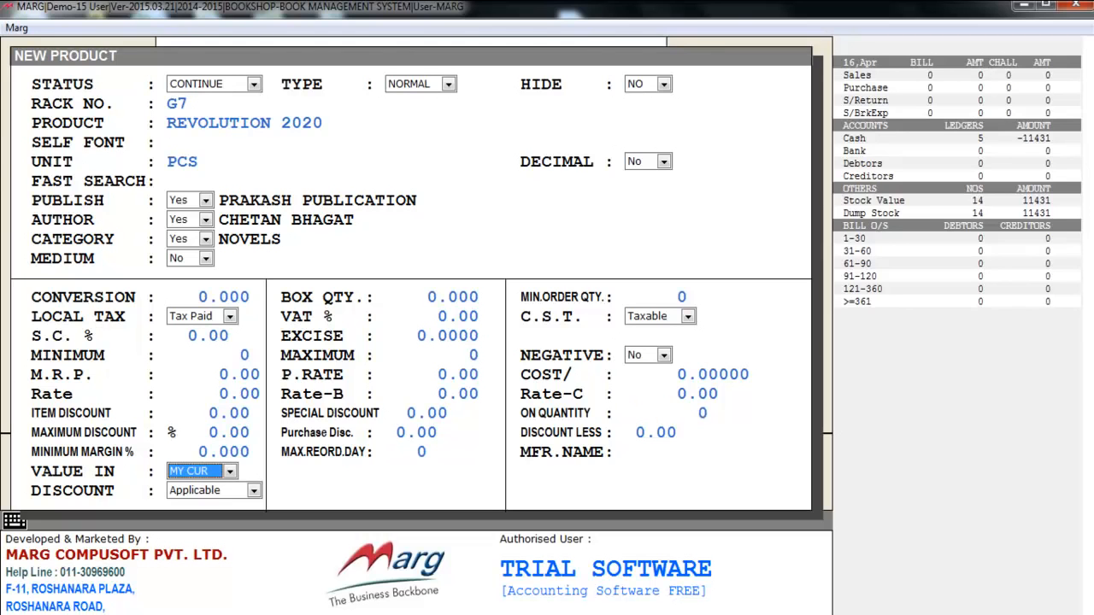
Step: Review the currencies available for the product's value and keep MY CUR
key(space)
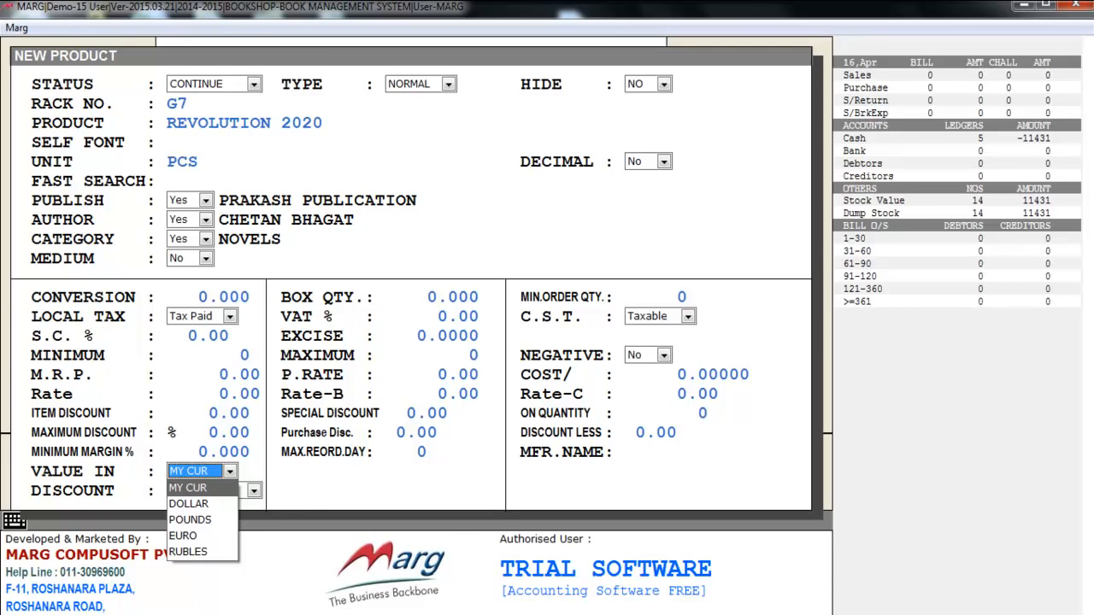
key(Down)
key(Down)
key(Down)
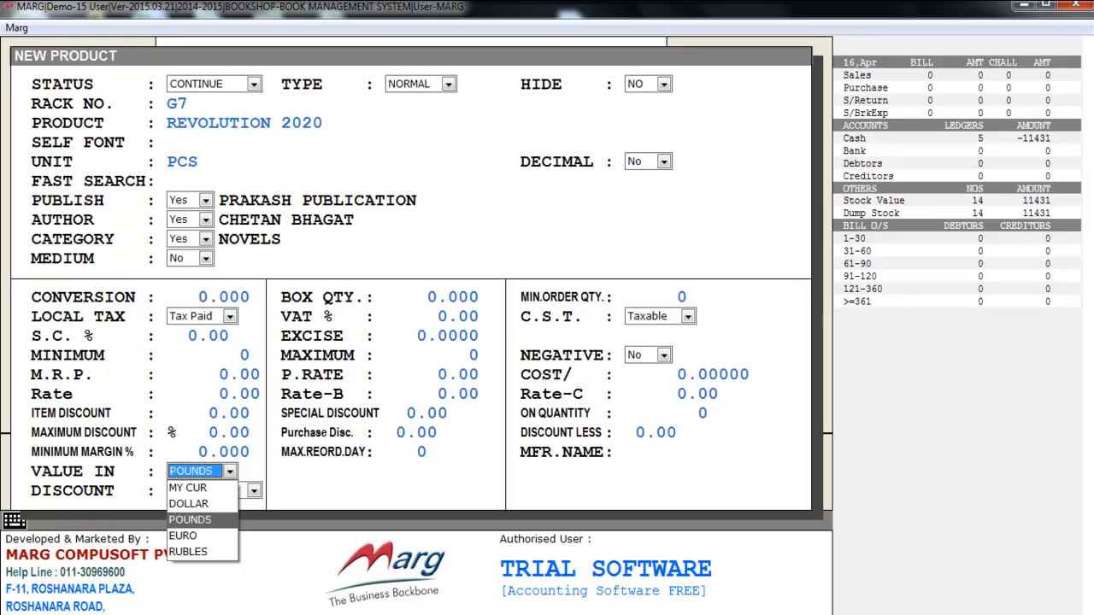
key(Down)
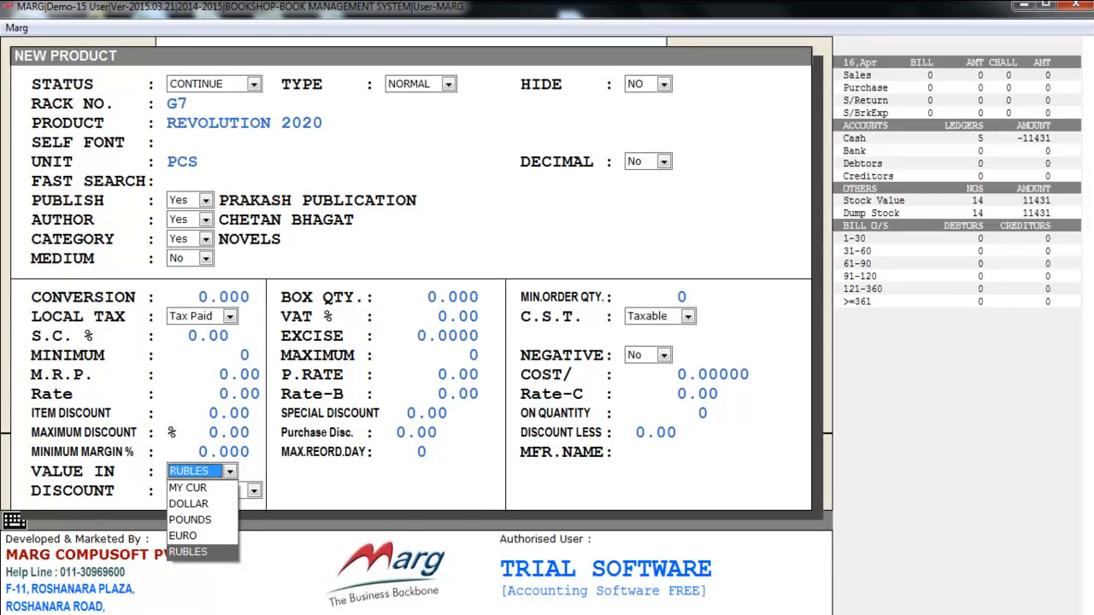
key(Up)
key(Up)
key(Up)
key(Up)
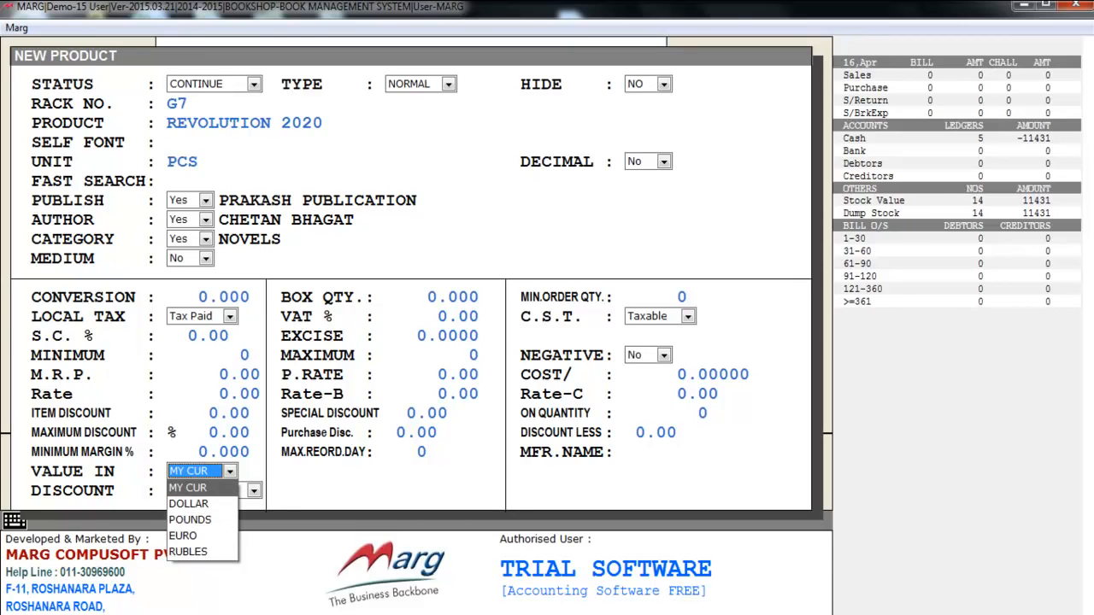
key(Return)
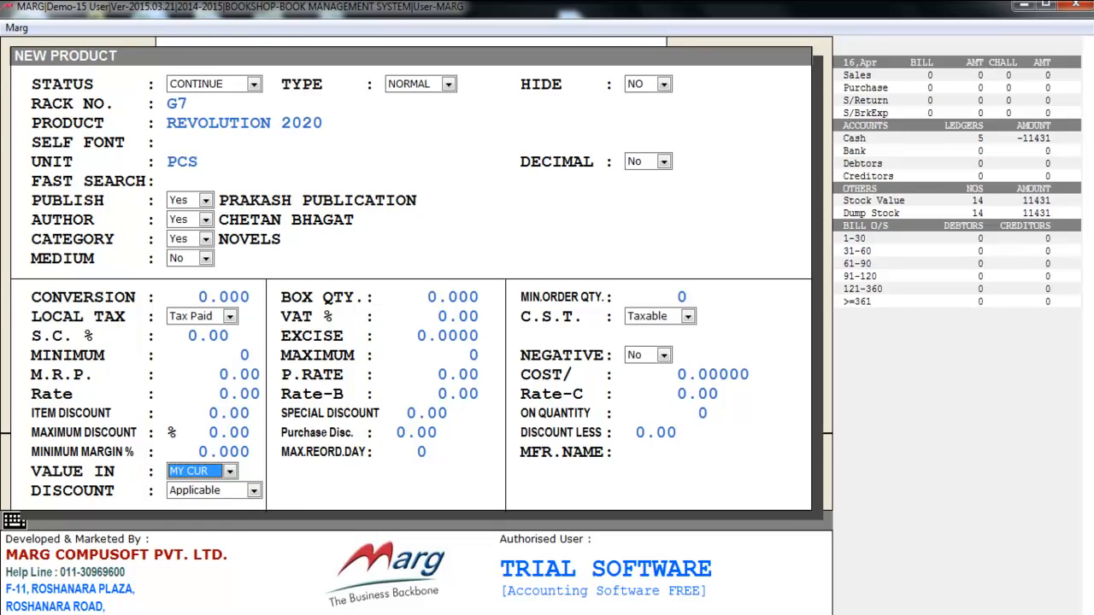
Step: Leave the product's discount as Applicable and save REVOLUTION 2020 to the product list
key(Return)
key(Return)
key(Return)
key(Return)
key(Escape)
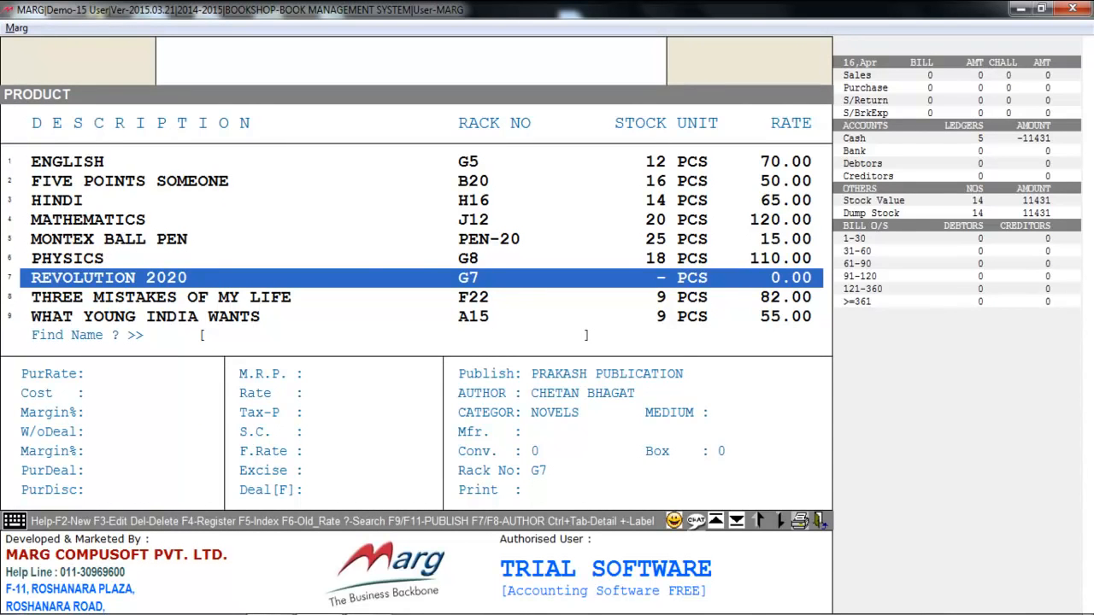
Step: Open the REVOLUTION 2020 product for modification and exit without saving
key(F3)
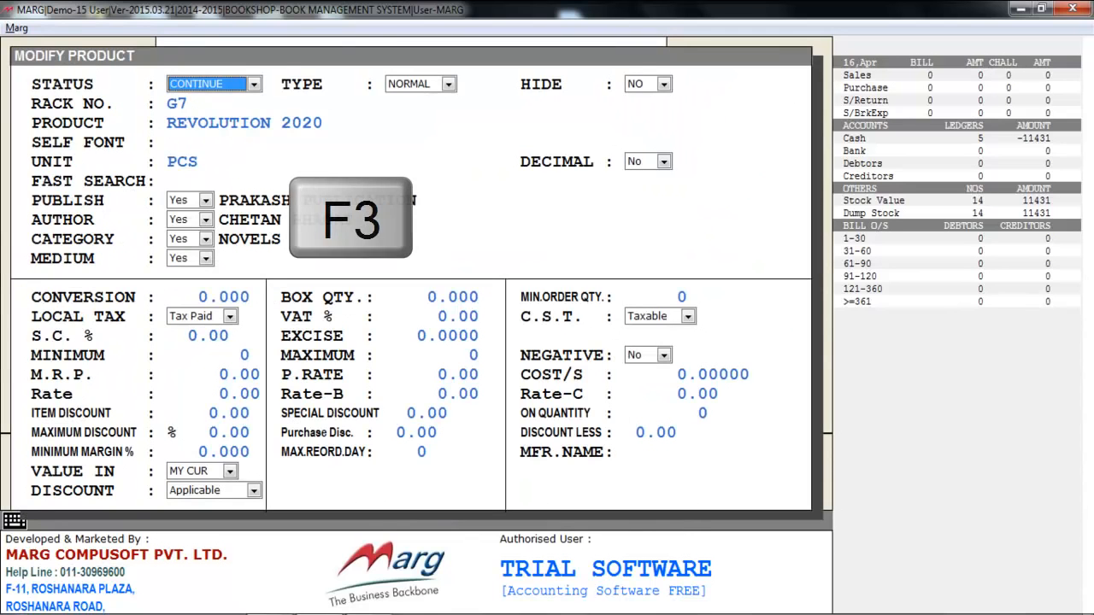
key(Escape)
key(Right)
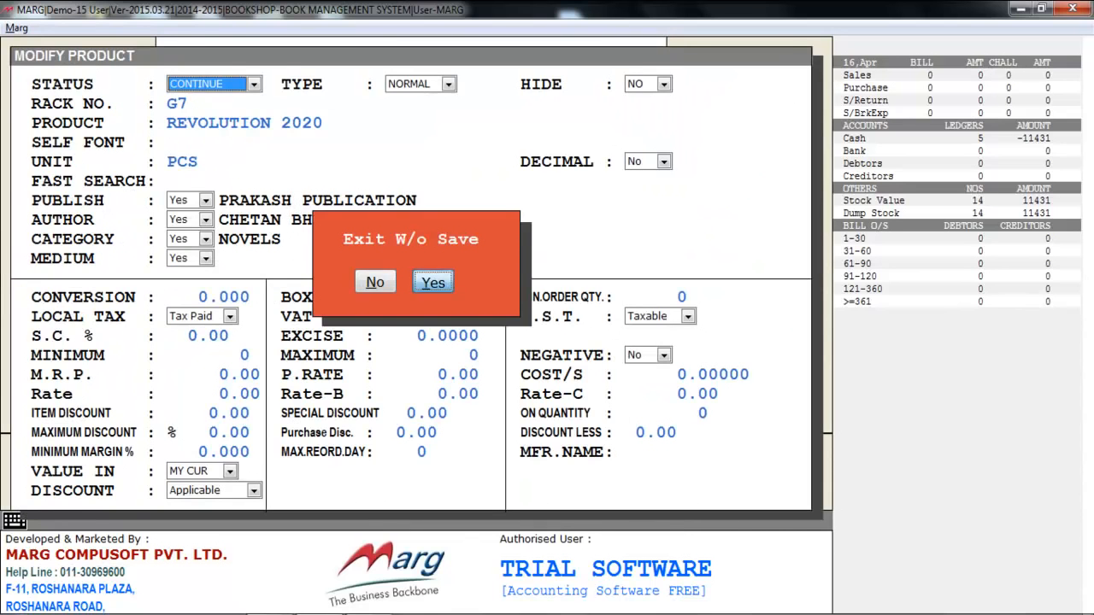
key(Return)
key(Delete)
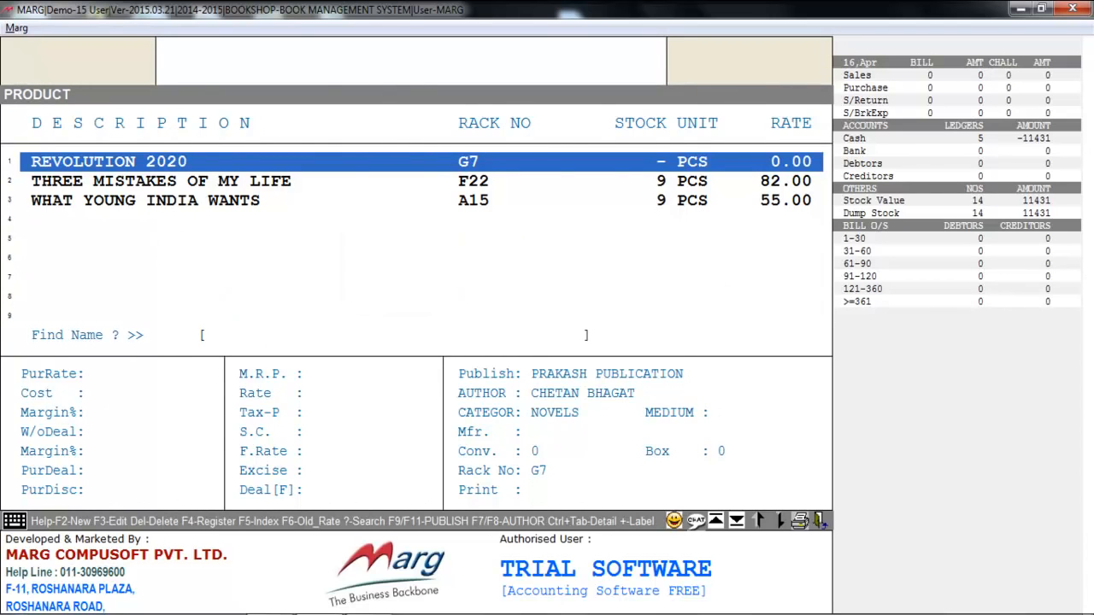
Step: Examine the rate, publisher and category details of A POOR STICK and A TOUGH TUSSEL in the product list
key(Page_Up)
key(Page_Up)
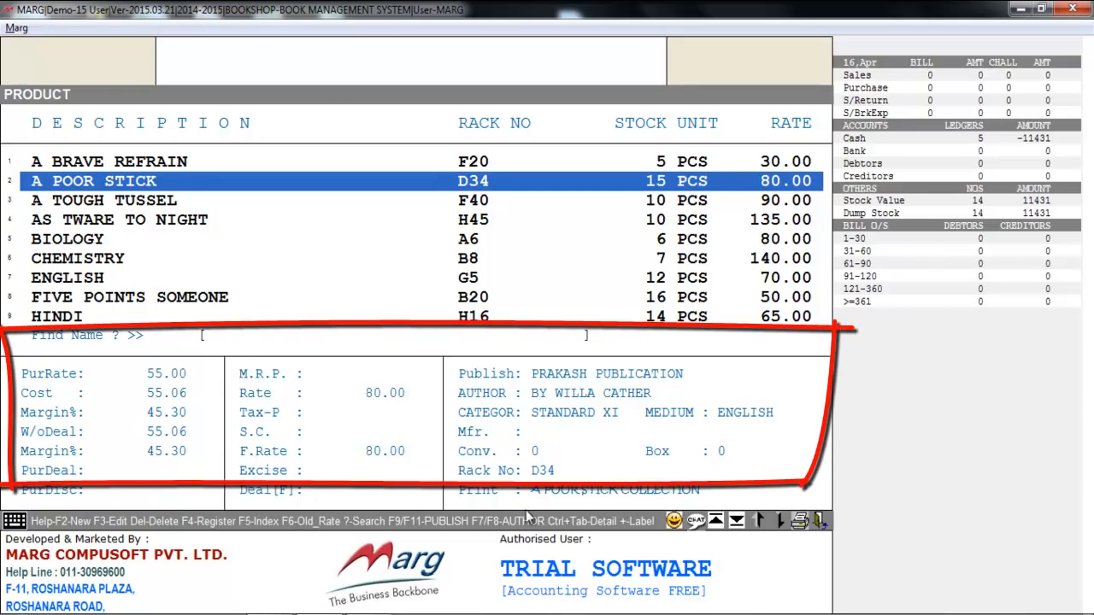
key(Down)
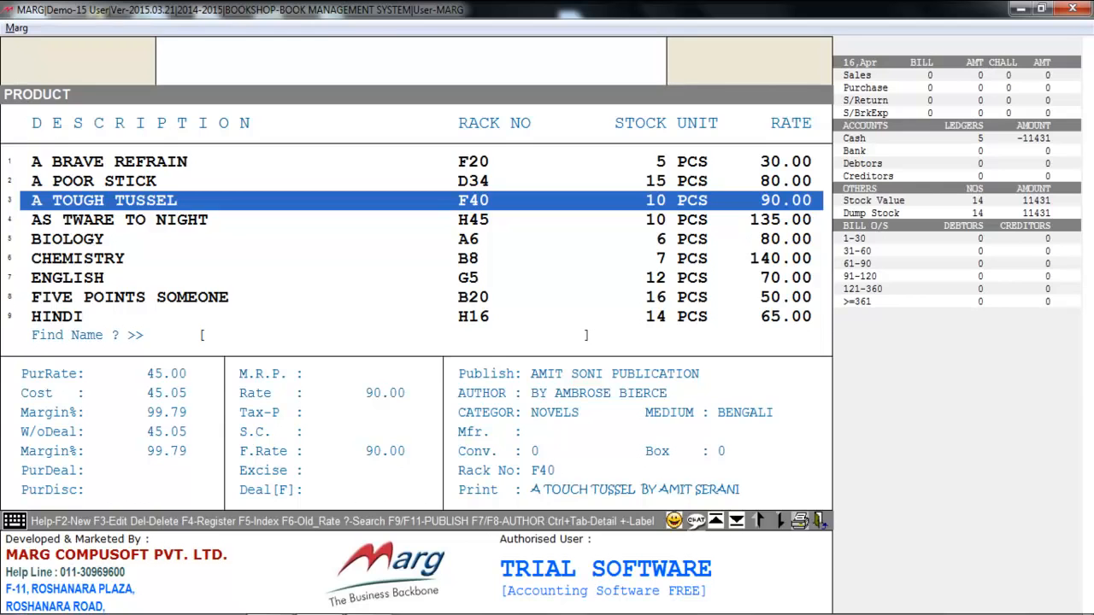
Step: Review the Inventory Master options for publisher, author, category and medium, and open the Publish Master
key(Escape)
key(Down)
key(Down)
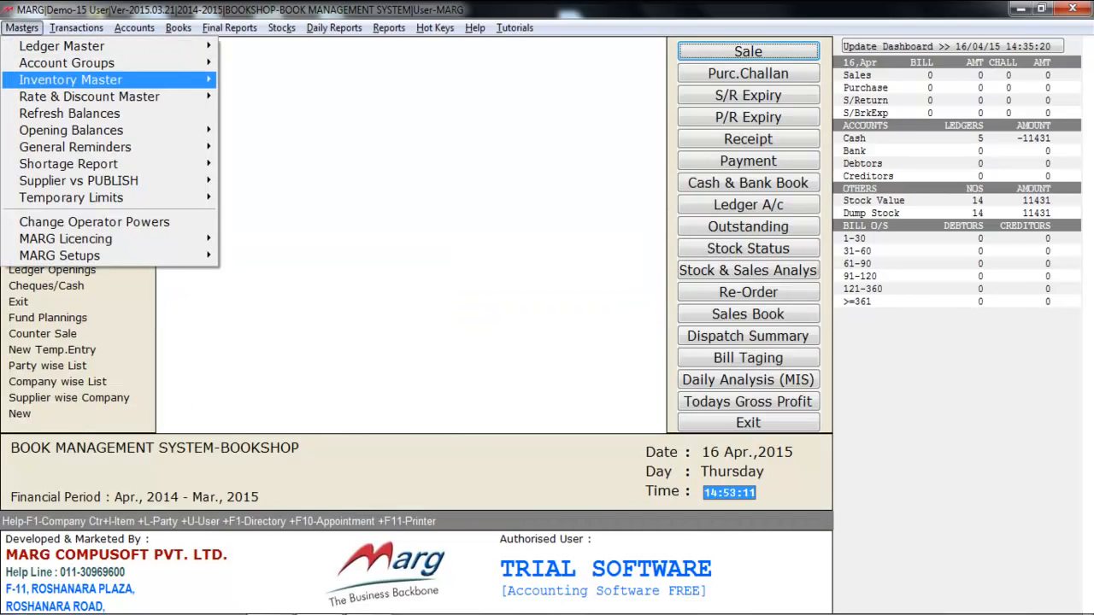
key(Right)
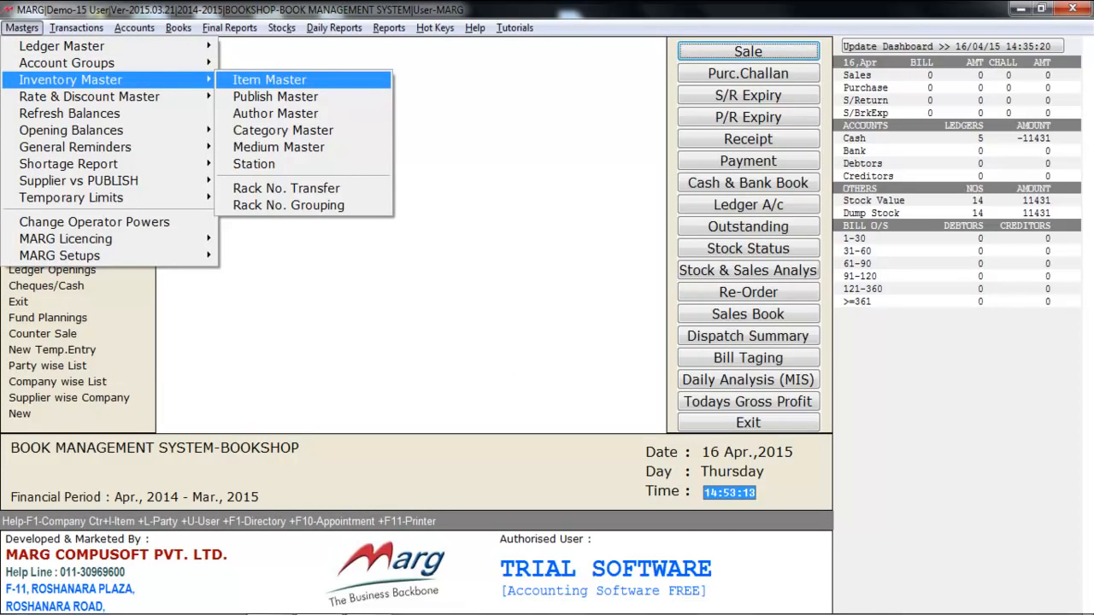
key(Down)
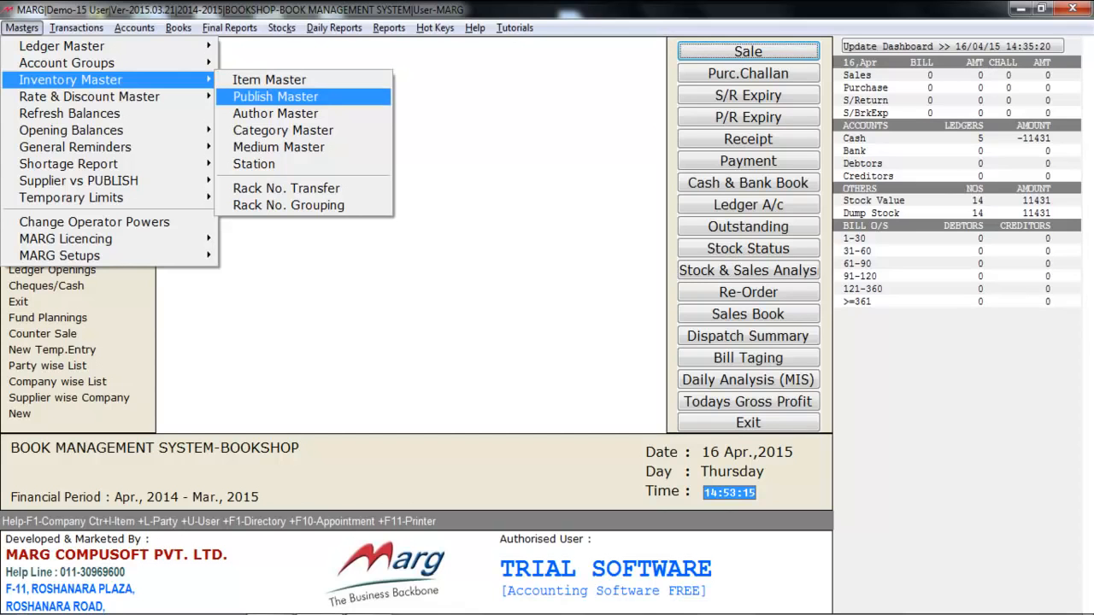
key(Down)
key(Down)
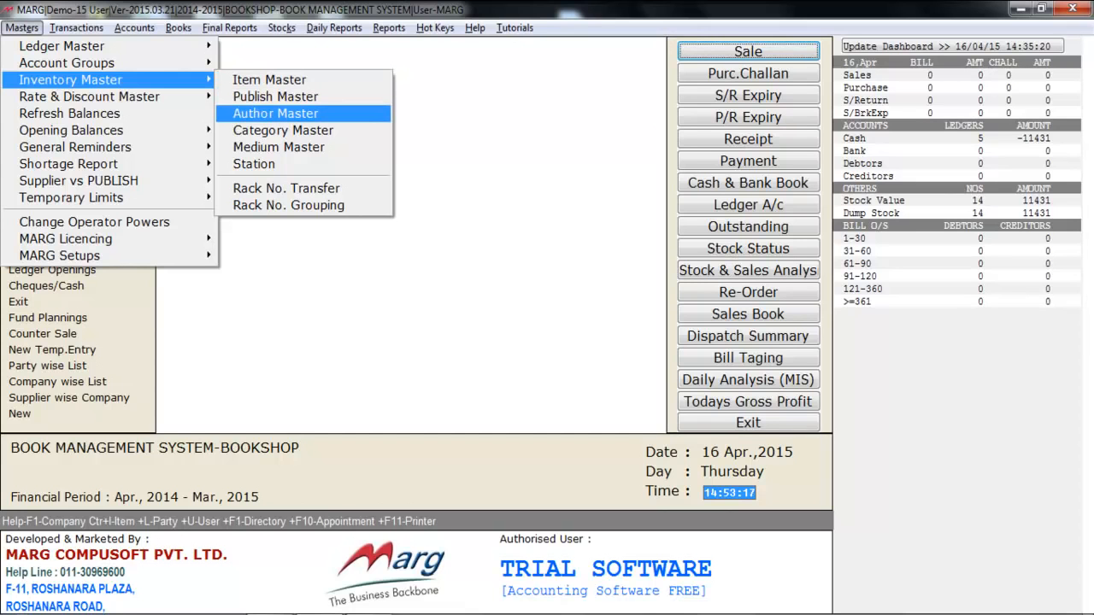
key(Down)
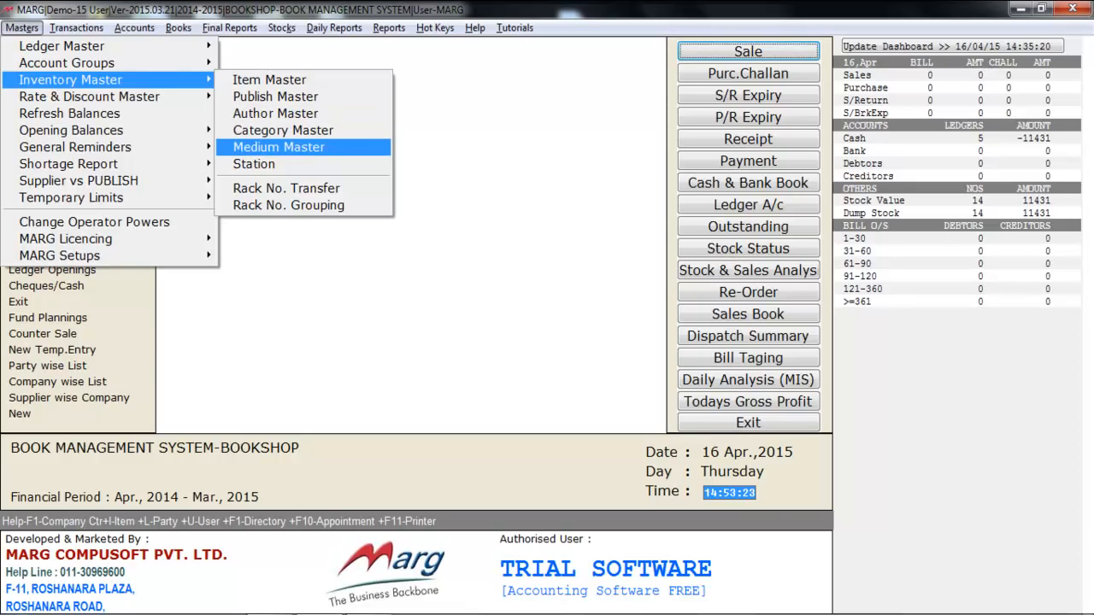
key(Up)
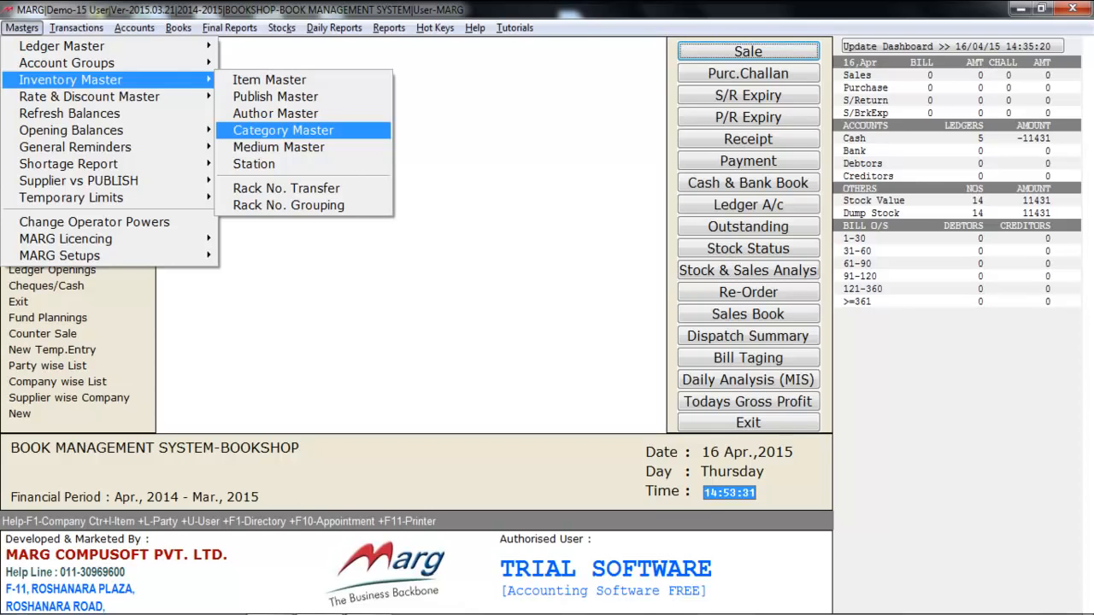
key(Up)
key(Up)
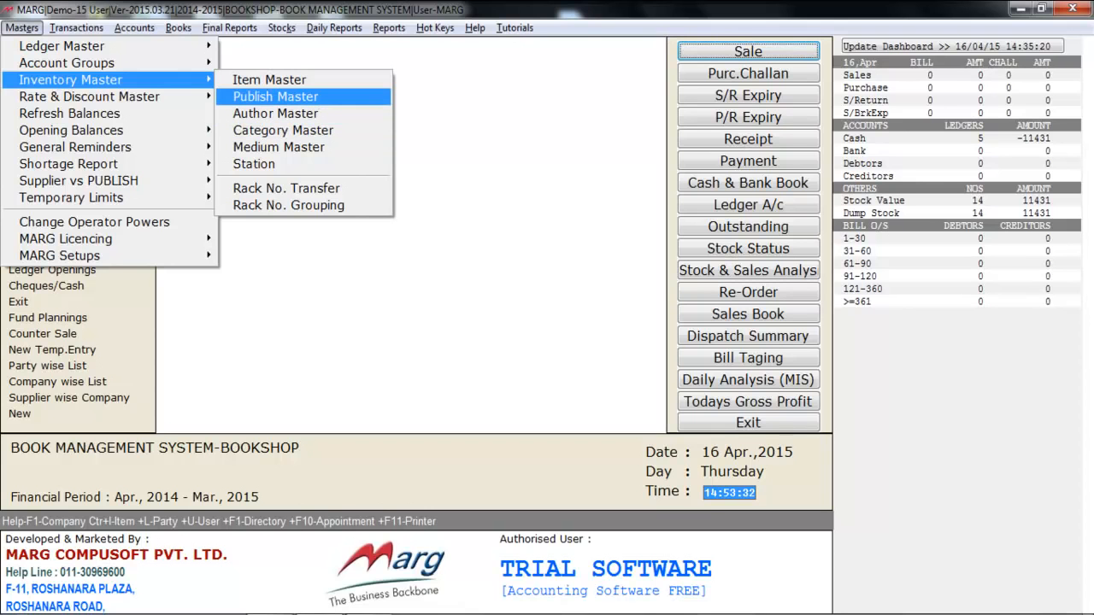
key(Return)
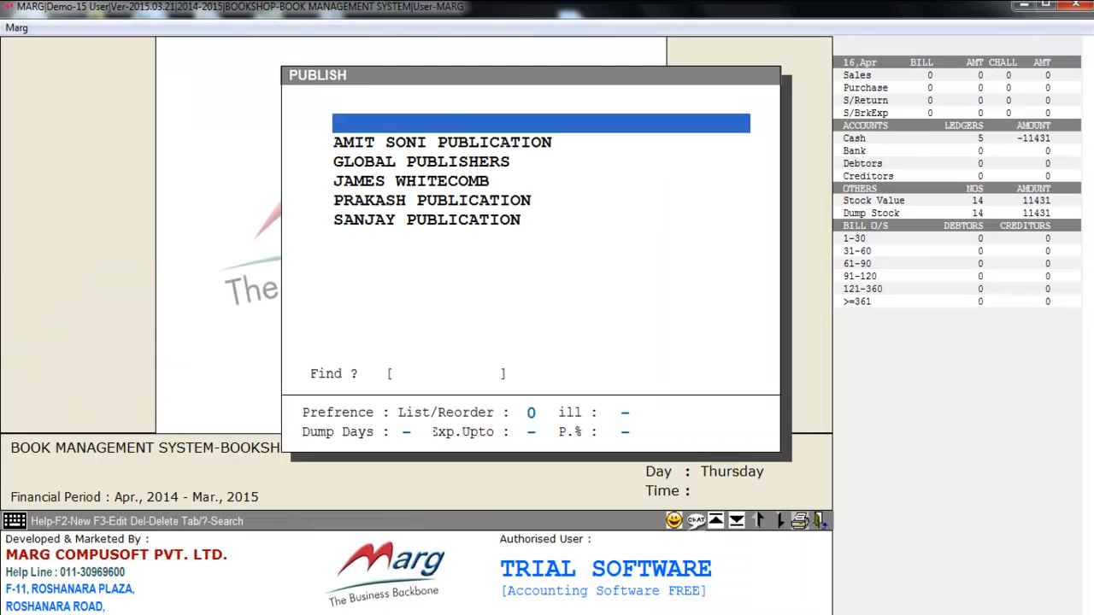
Step: Open and cancel the new publisher form, and view AMIT SONI PUBLICATION's modification form without changing it
key(F2)
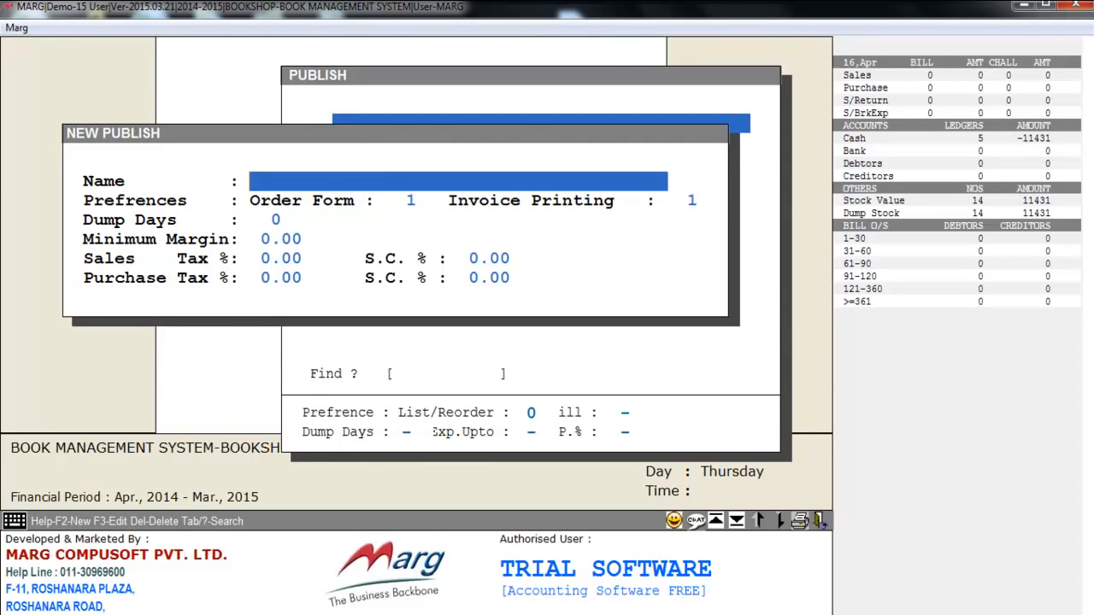
key(Escape)
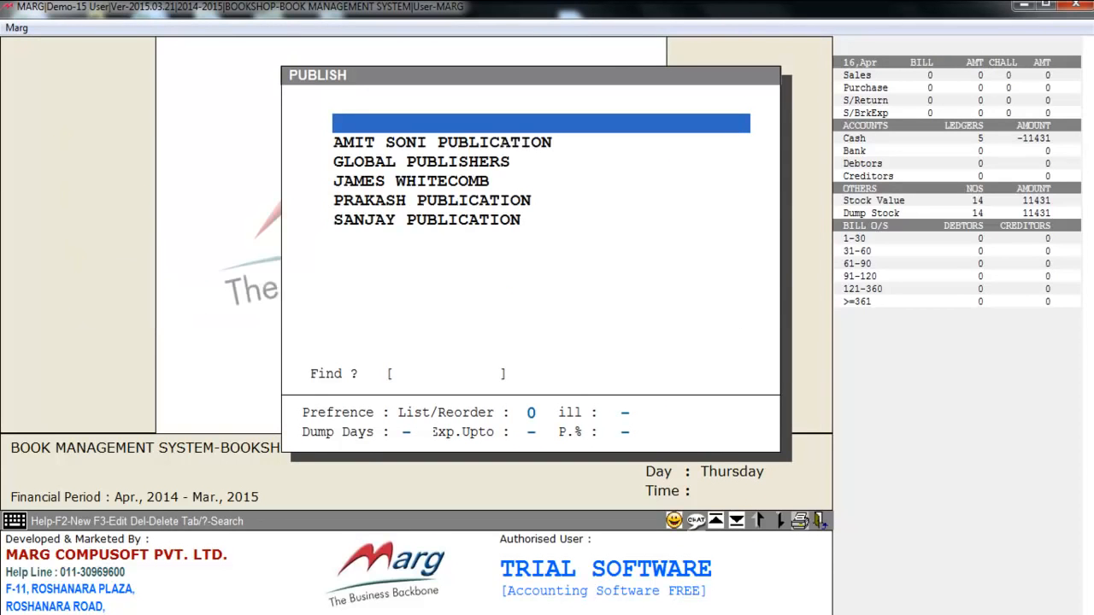
key(Down)
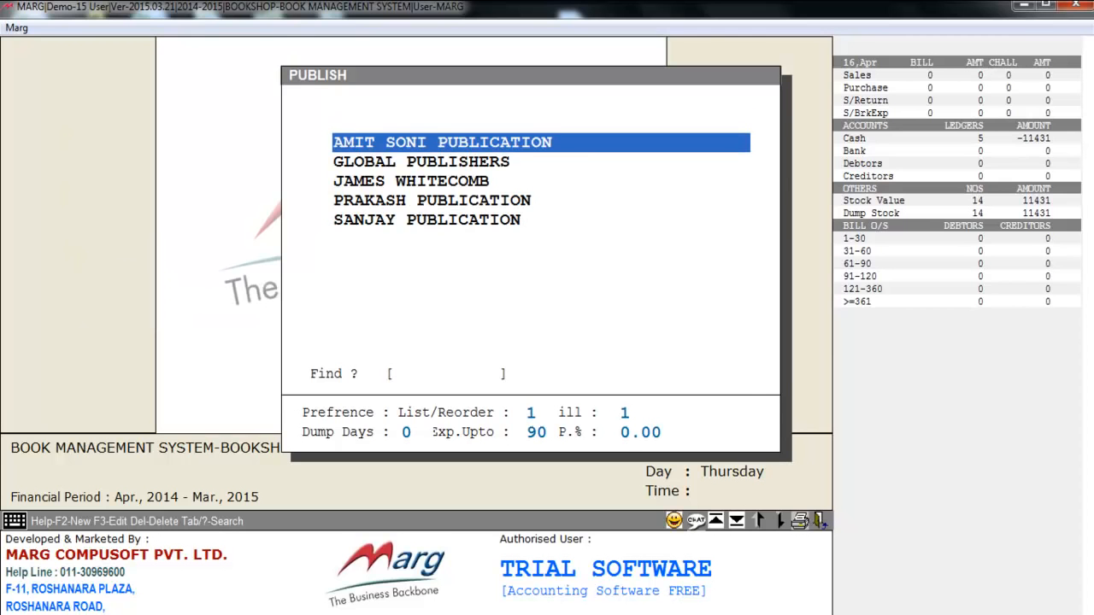
key(F3)
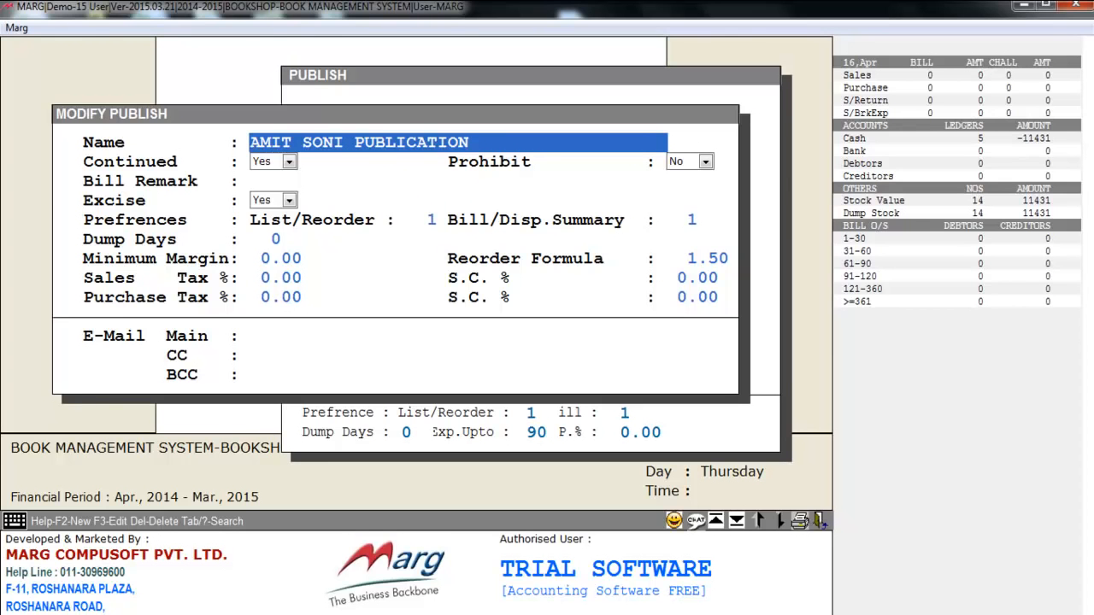
key(Escape)
key(Escape)
Step: Open Today's Dollor Rates from the Rate & Discount Master
key(alt+m)
key(i)
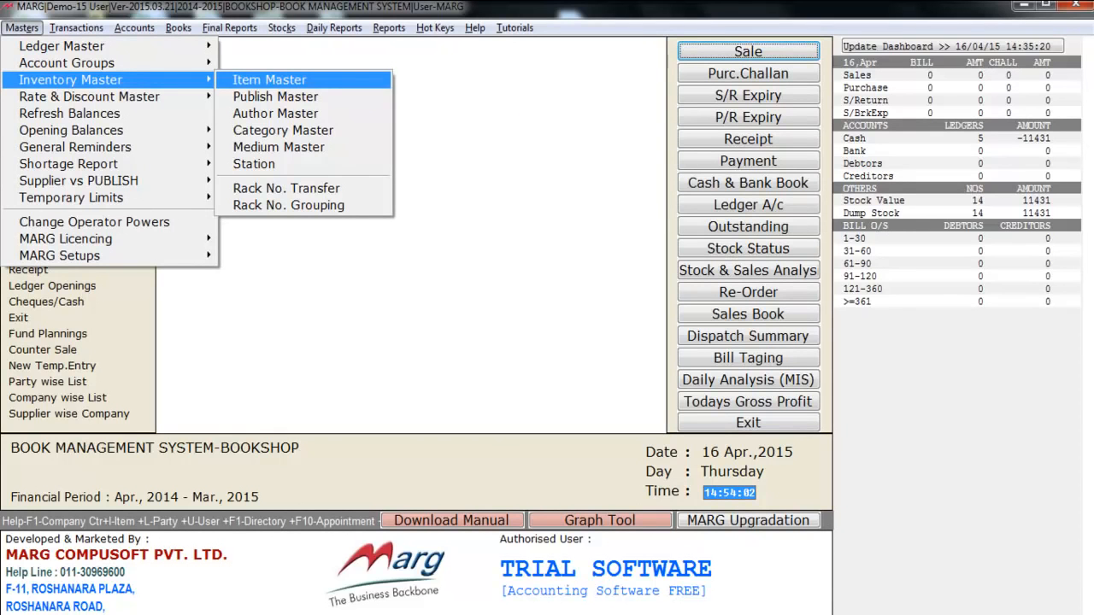
key(Down)
key(Down)
key(Down)
key(Down)
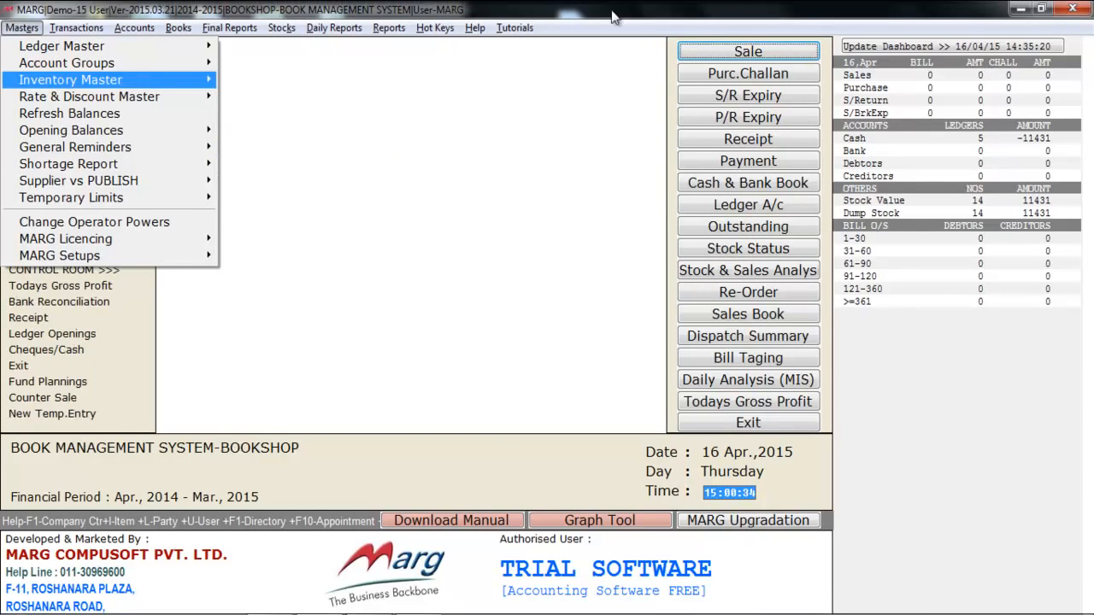
key(Down)
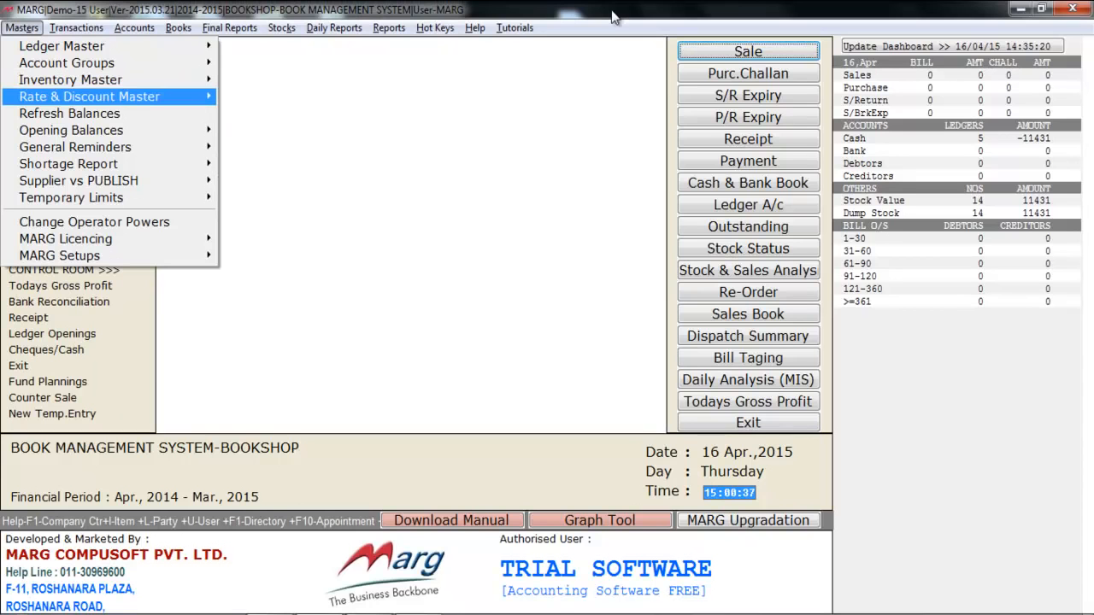
key(Right)
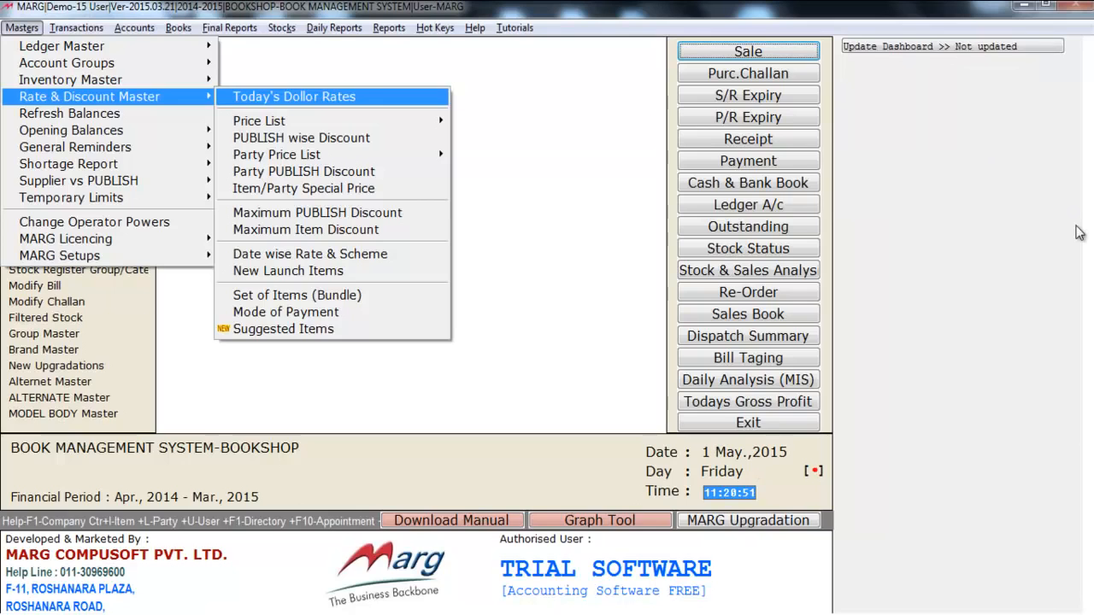
key(Return)
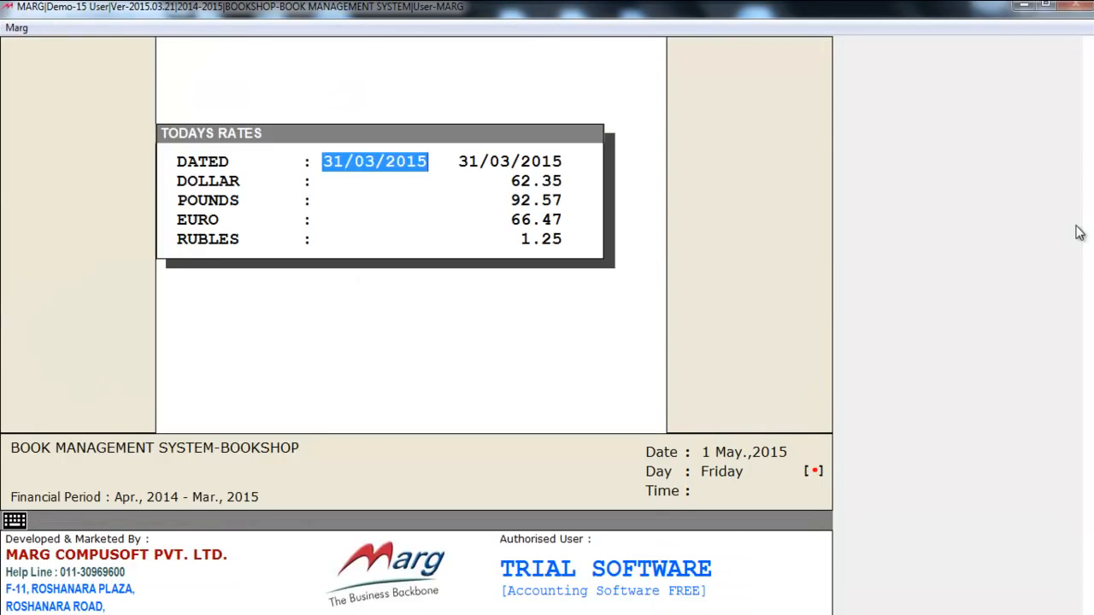
Step: Accept the 31/03/2015 currency rates: dollar 62.35, pounds 92.57, euro 66.47 and rubles 1.25
key(Return)
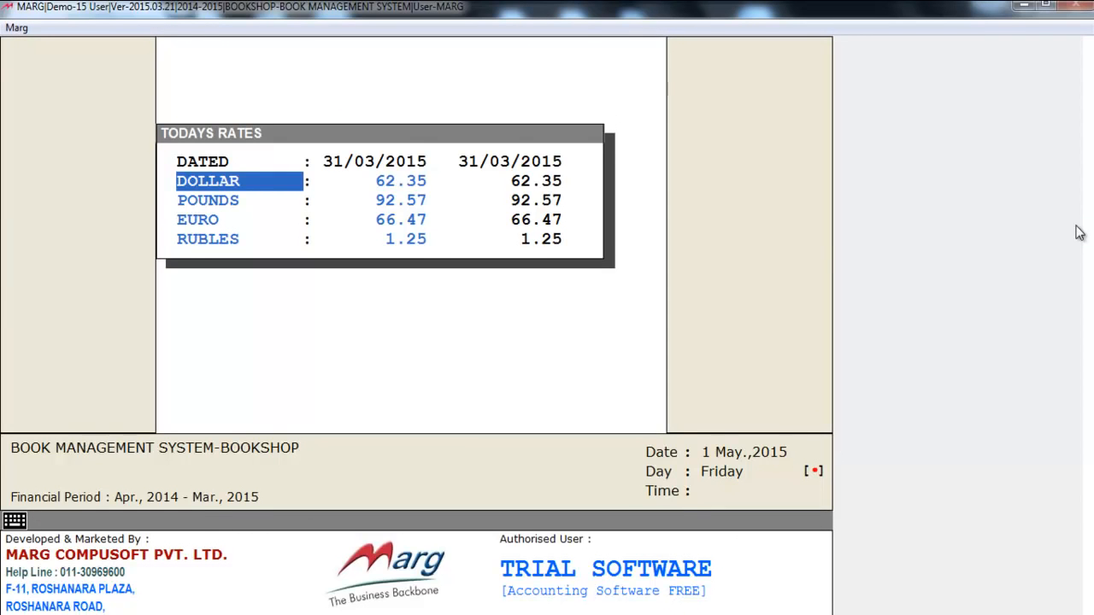
key(Return)
key(Return)
key(Return)
key(Return)
key(Return)
key(Return)
key(Return)
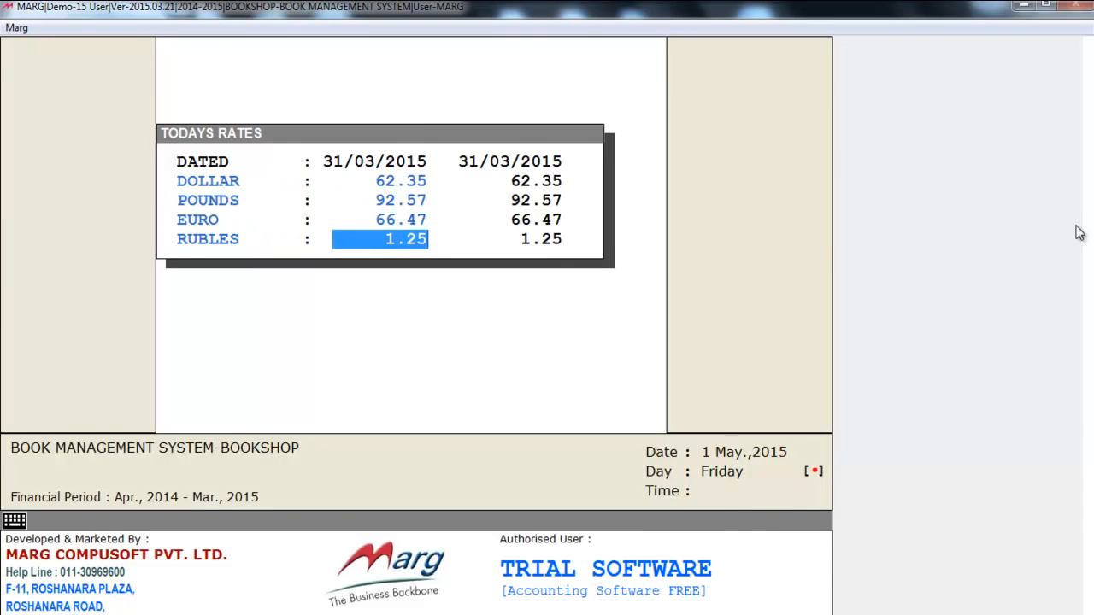
key(Return)
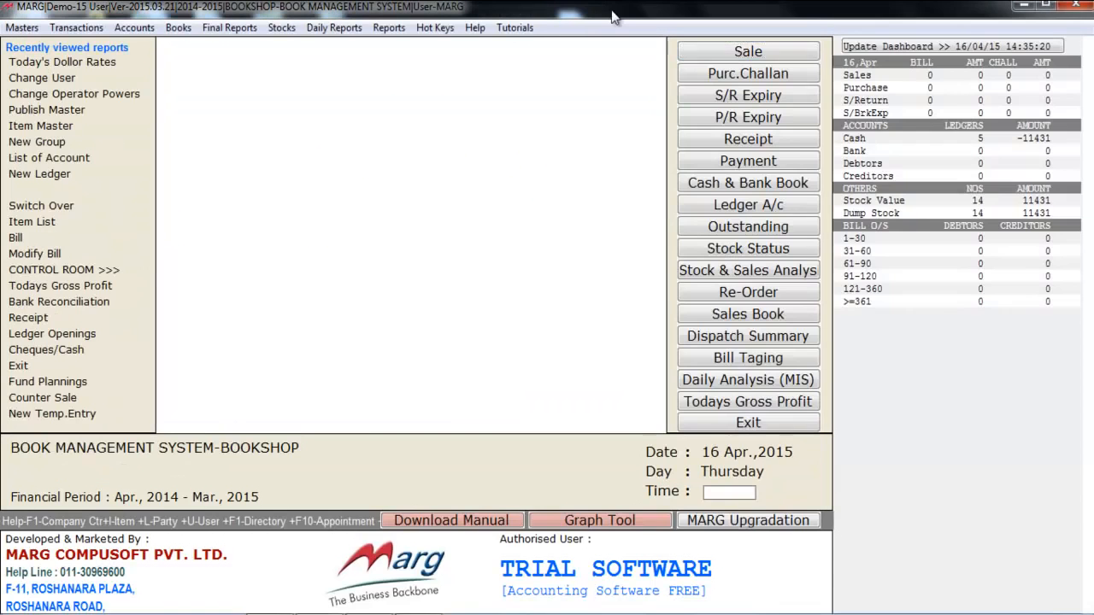
Step: Review the Rate & Discount Master options, from Price List and PUBLISH wise Discount through Set of Items (Bundle)
key(alt+m)
key(Down)
key(Down)
key(Down)
key(Right)
key(Down)
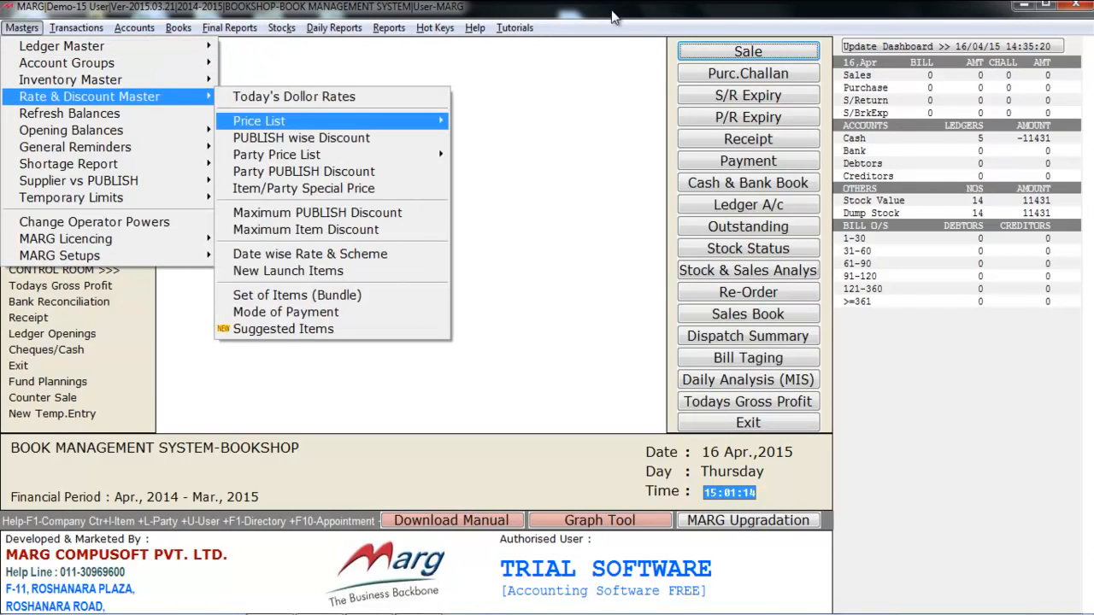
key(Right)
key(Down)
key(Down)
key(Down)
key(Down)
key(Down)
key(Down)
key(Down)
key(Down)
key(Down)
key(Down)
key(Down)
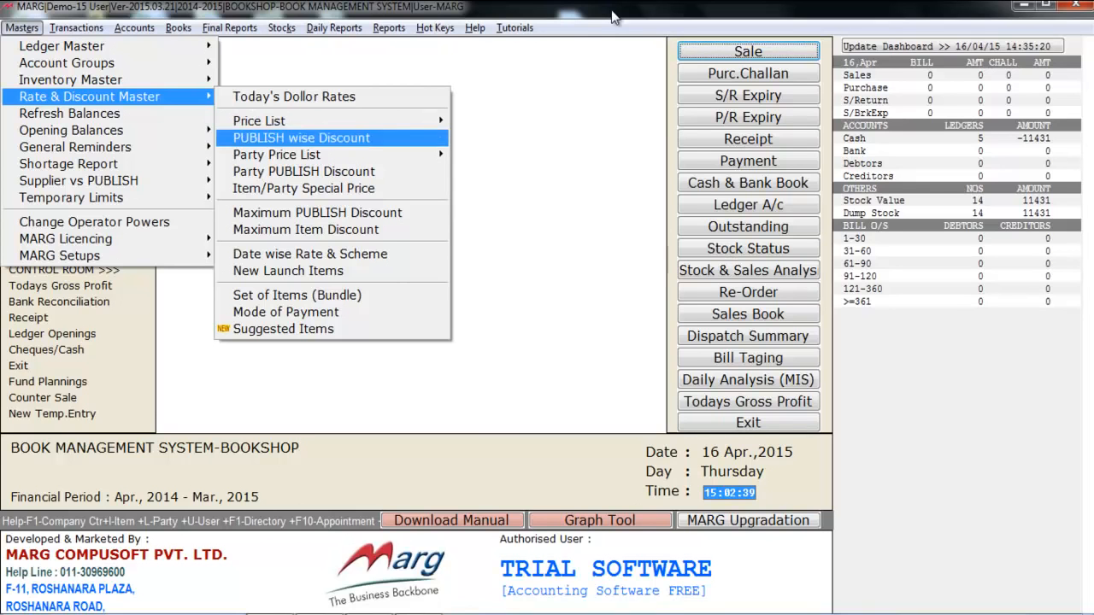
key(Down)
key(Down)
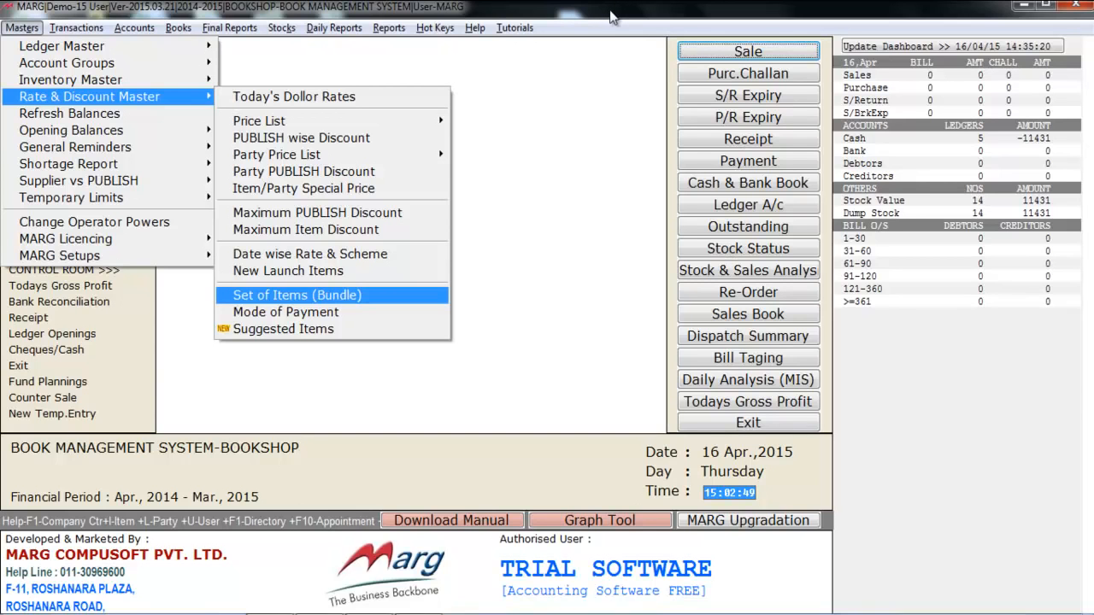
Step: View the Opening Balances options for ledger and stock openings without opening either
key(Left)
key(Down)
key(Down)
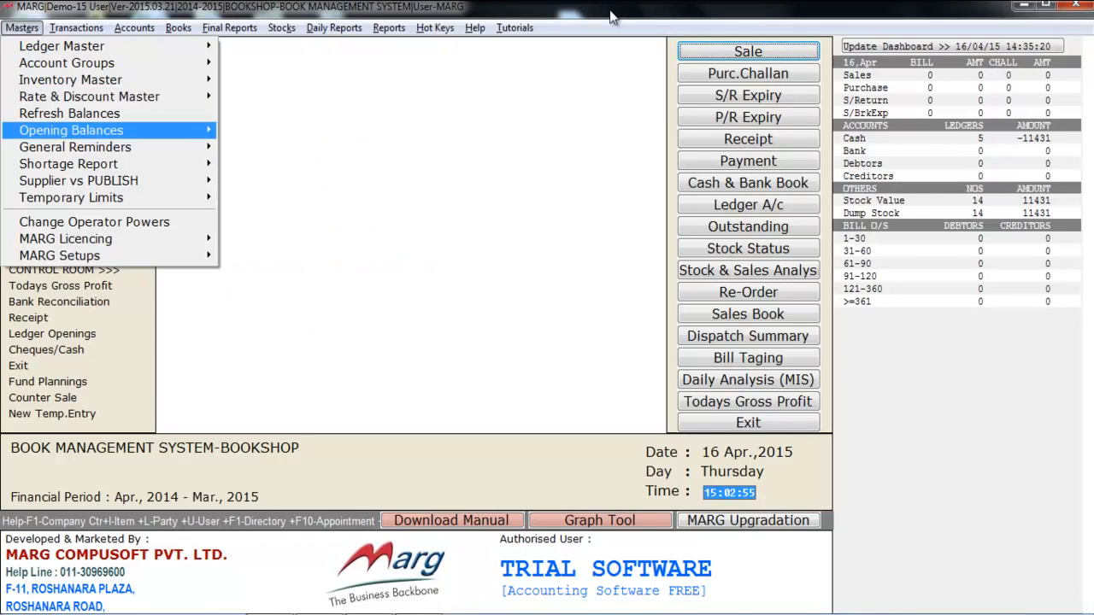
key(Right)
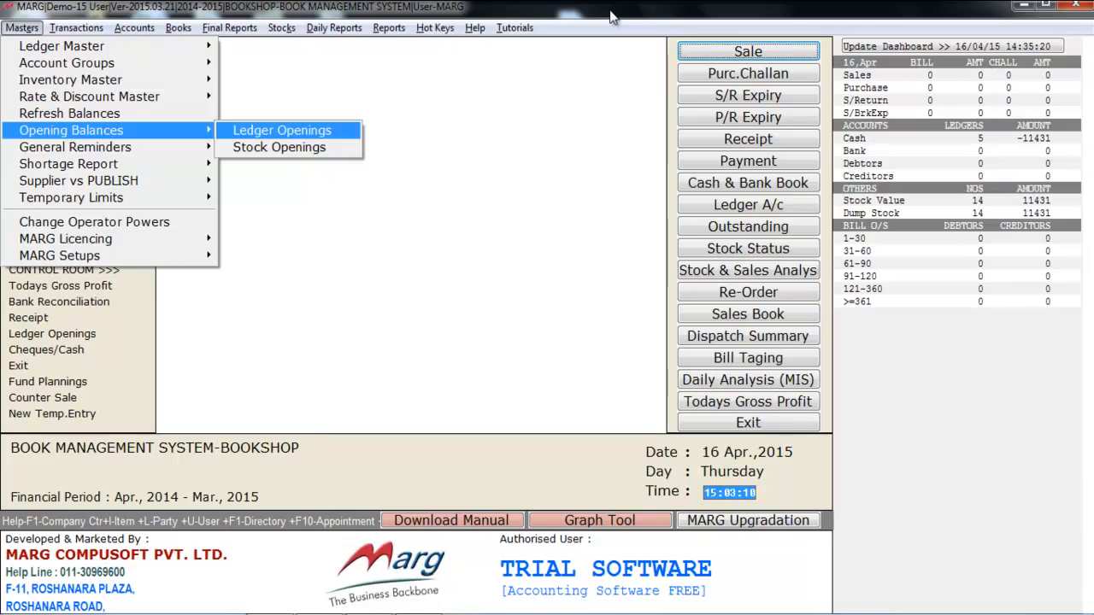
key(Escape)
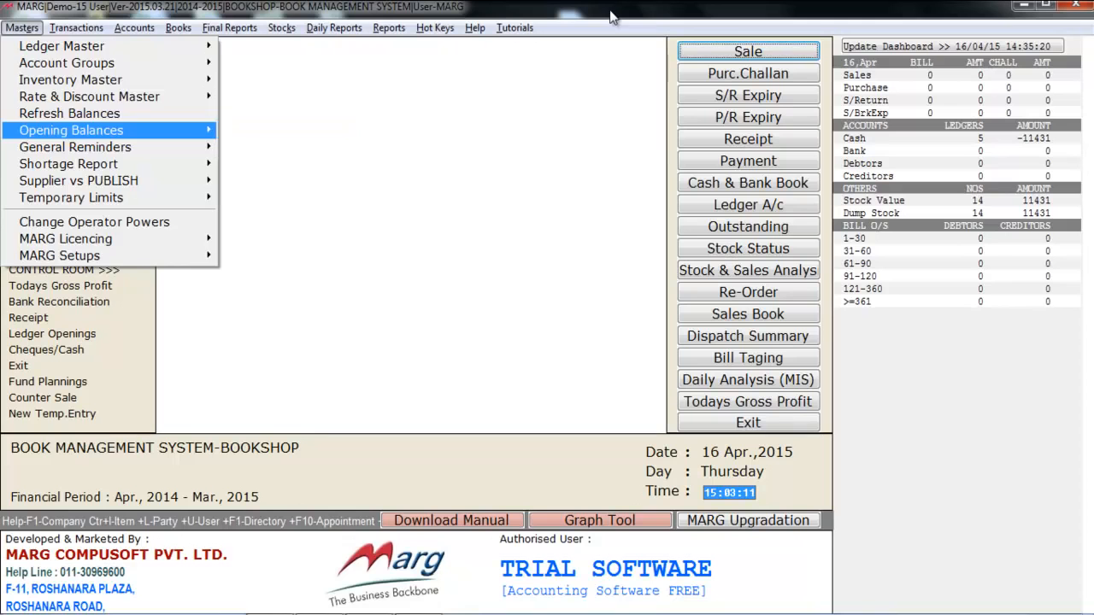
key(Escape)
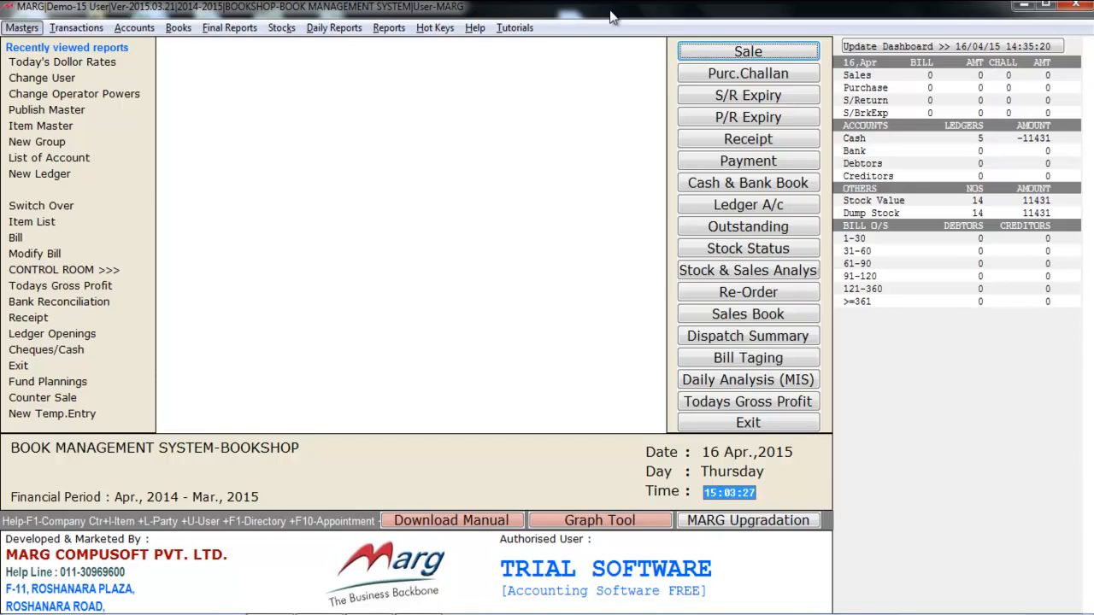
Step: Start a new purchase bill dated 31/03/2015
key(Right)
key(Down)
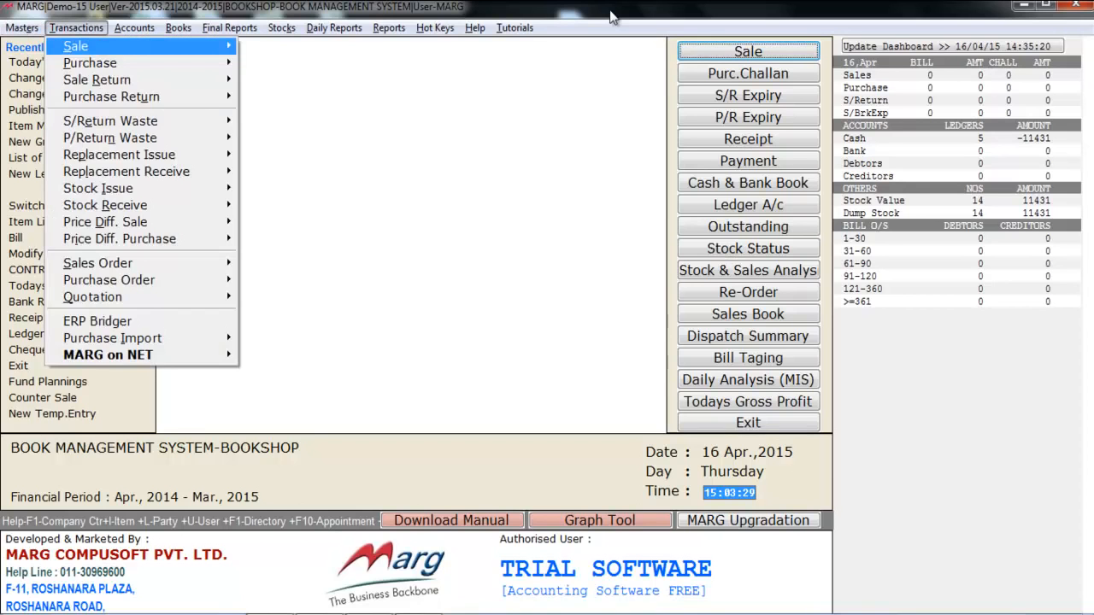
key(Down)
key(Right)
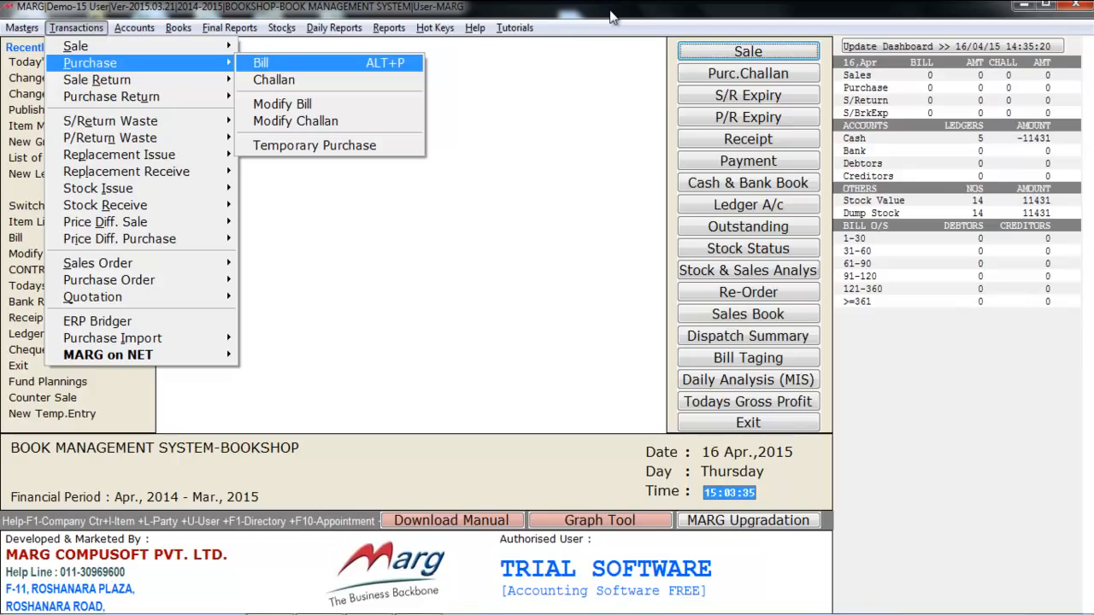
key(Return)
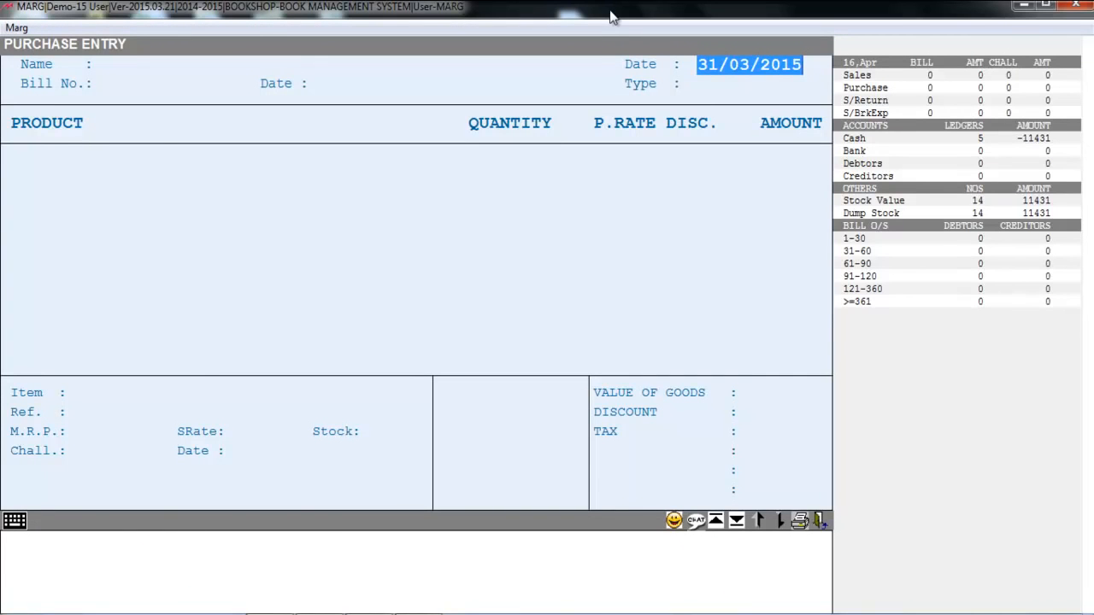
key(Return)
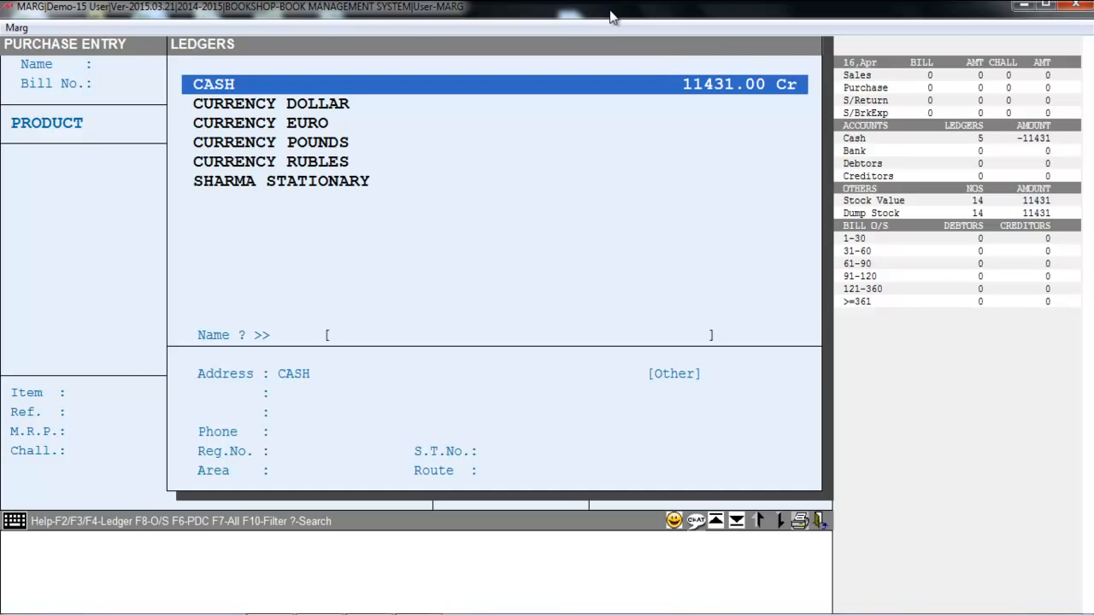
Step: Set SHARMA STATIONARY as the purchase bill's supplier and enter bill number 4563, dated 31/03/2015, with type LOCAL
key(Down)
key(Down)
key(Down)
key(Down)
key(Down)
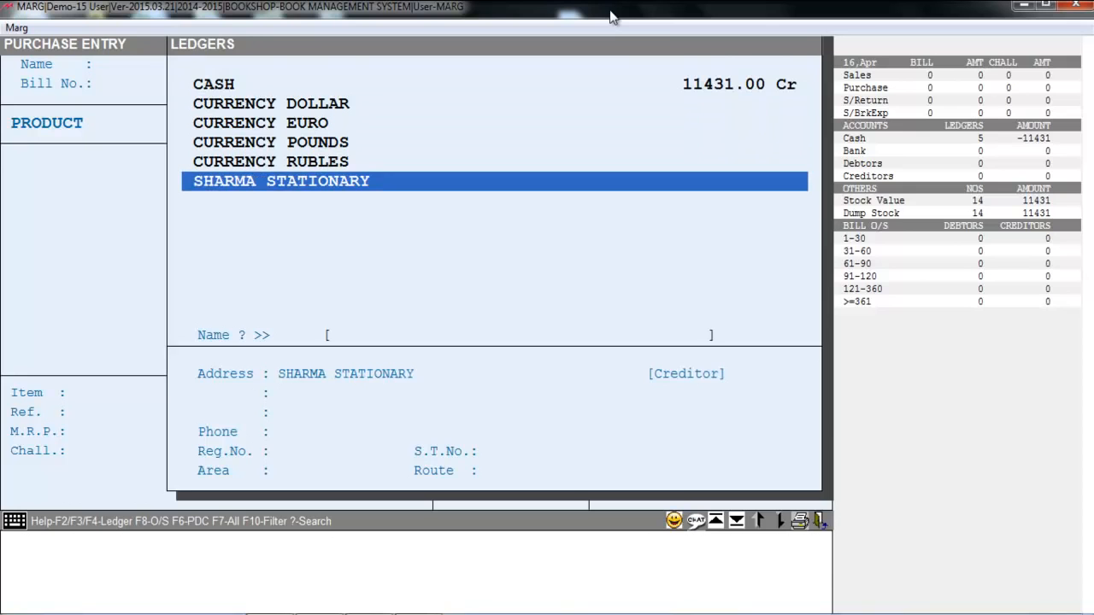
key(Return)
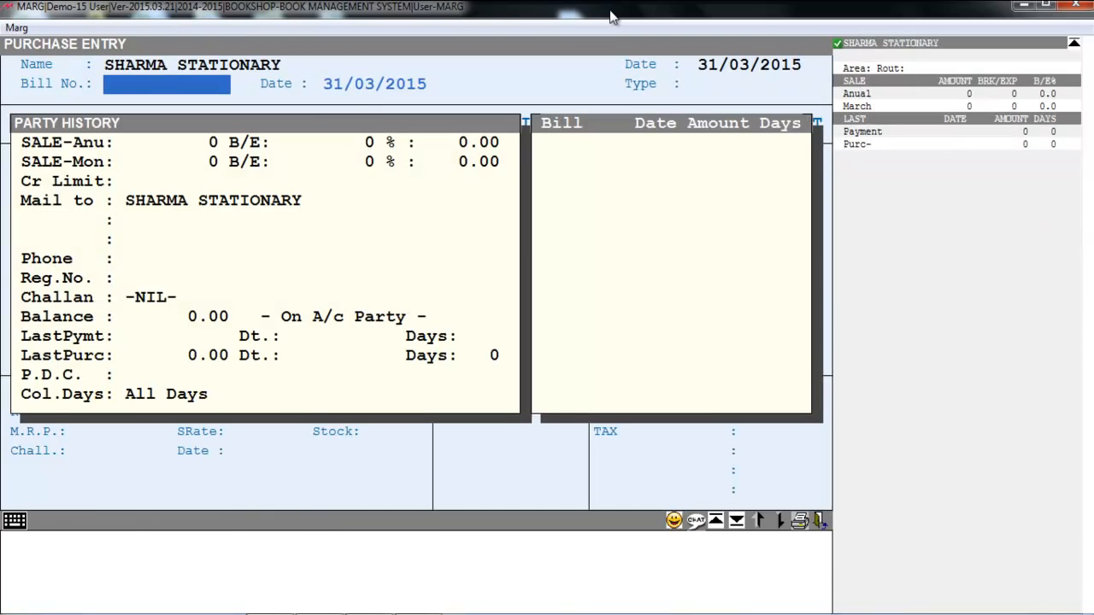
text(4563)
key(Return)
key(Return)
key(Return)
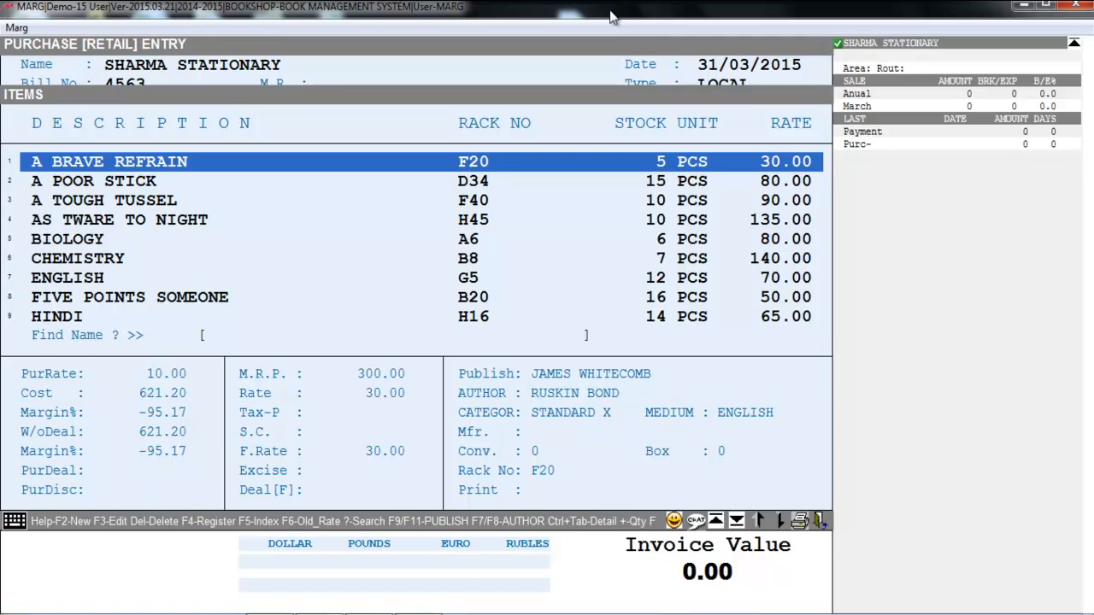
Step: Add the book REVOLUTION 2020 to the purchase bill with reference 0002
key(Down)
key(Down)
key(Down)
key(Down)
key(Down)
key(Down)
key(Down)
key(Down)
key(Down)
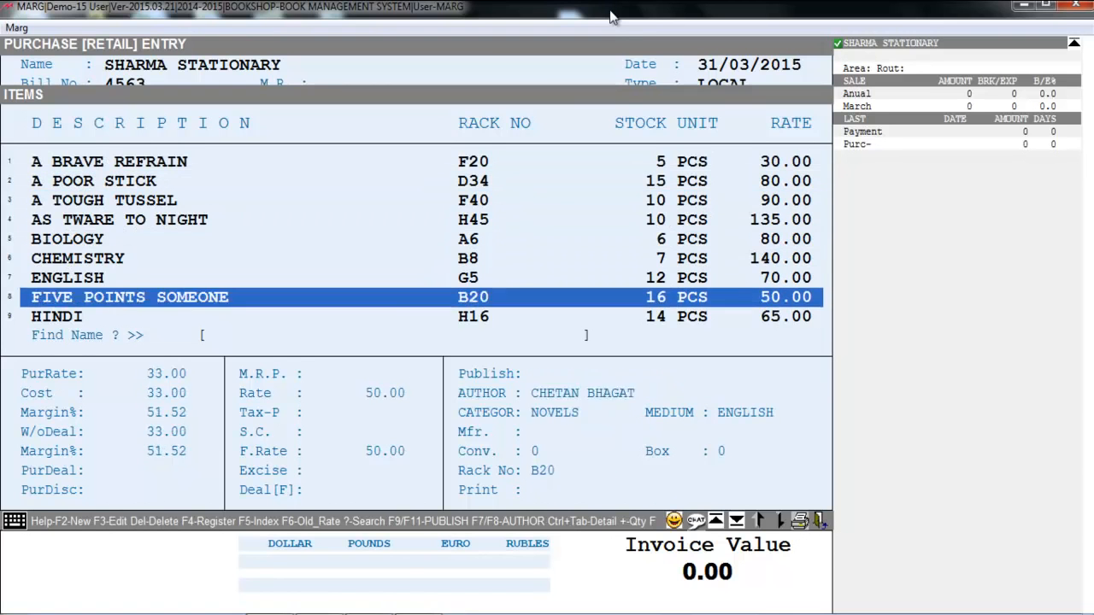
key(Down)
key(Down)
key(Down)
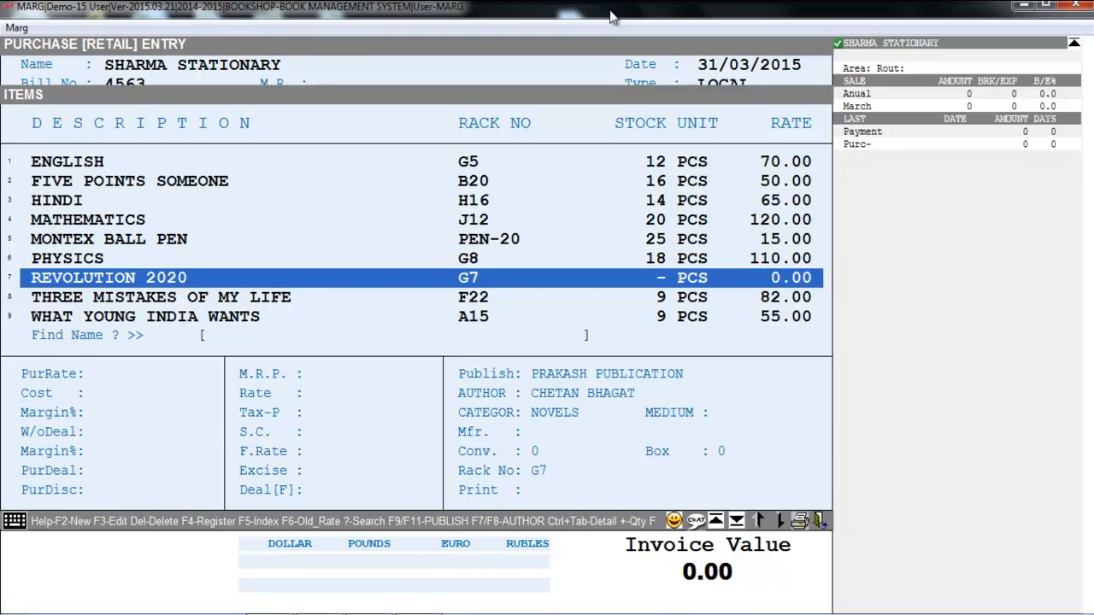
key(Return)
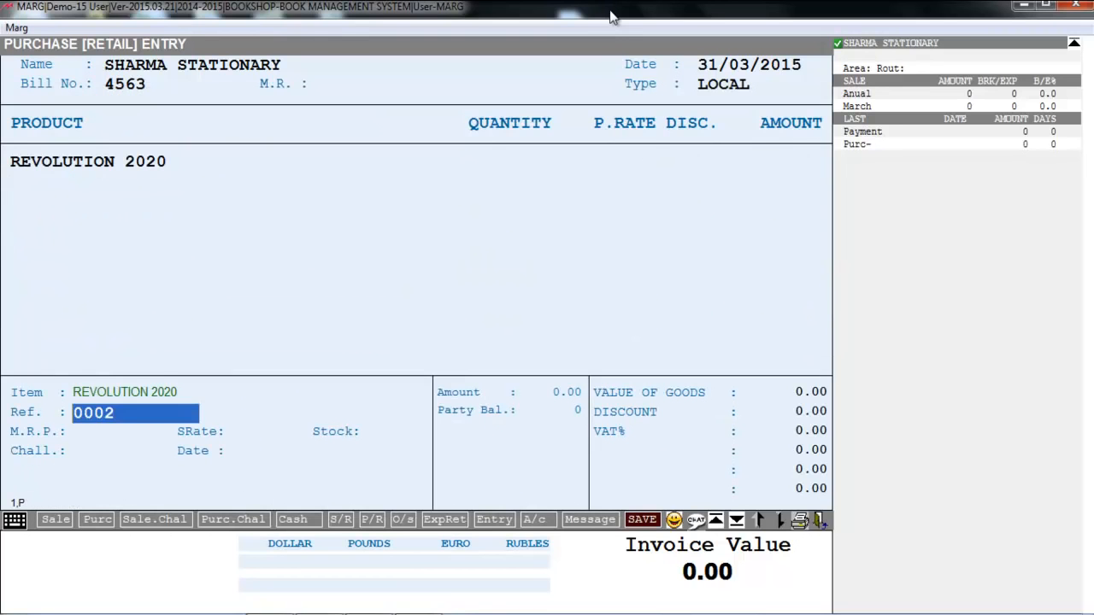
key(Return)
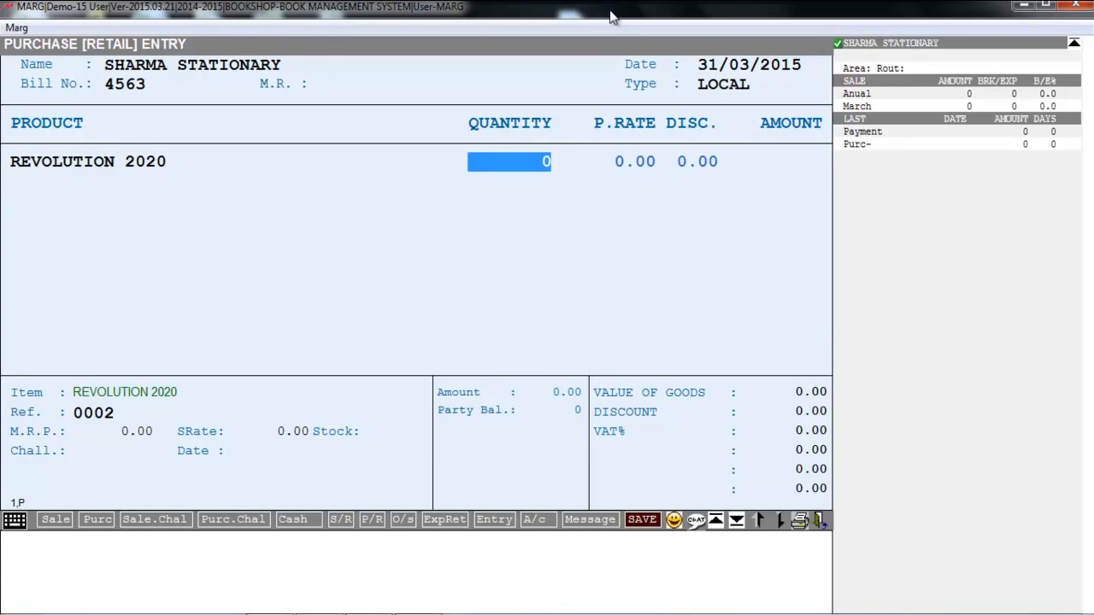
Step: Set the quantity of REVOLUTION 2020 to 10 and its purchase rate to 100.00, with a 0.00 discount
text(10)
key(Return)
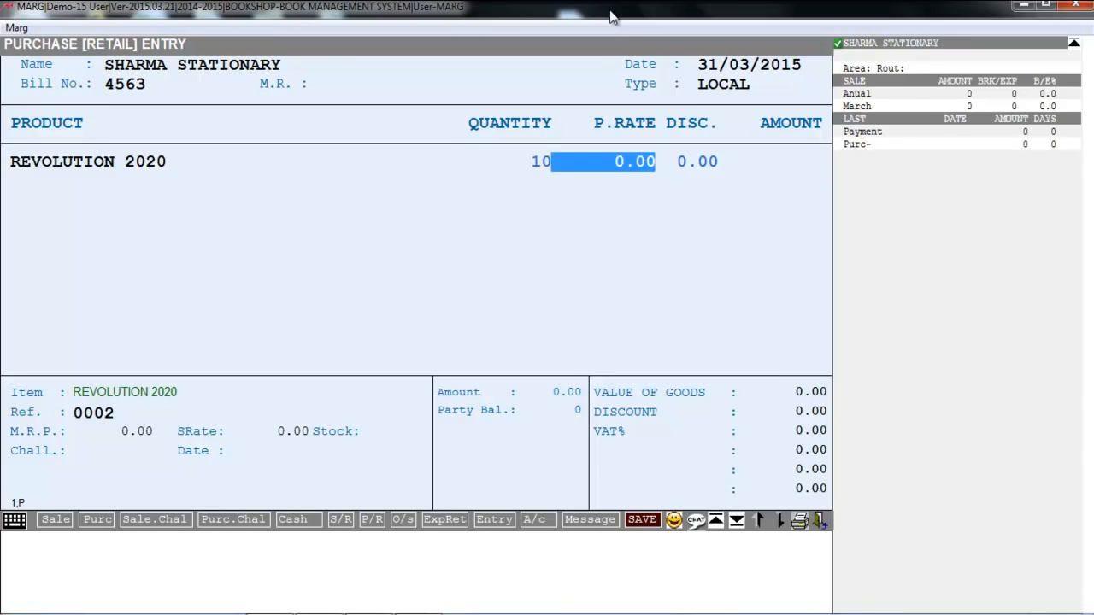
text(100)
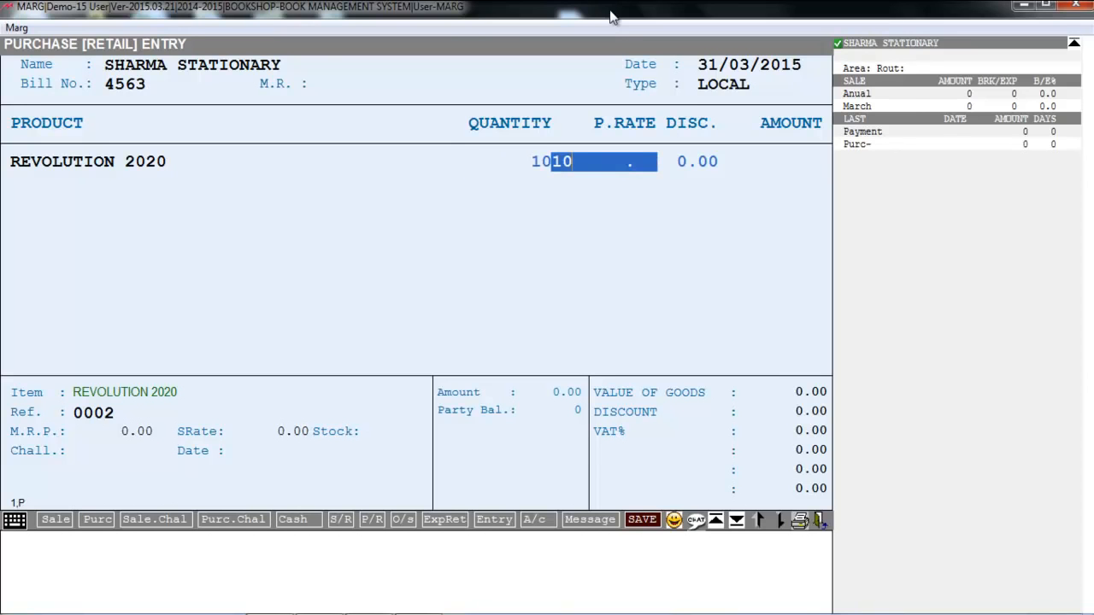
key(Return)
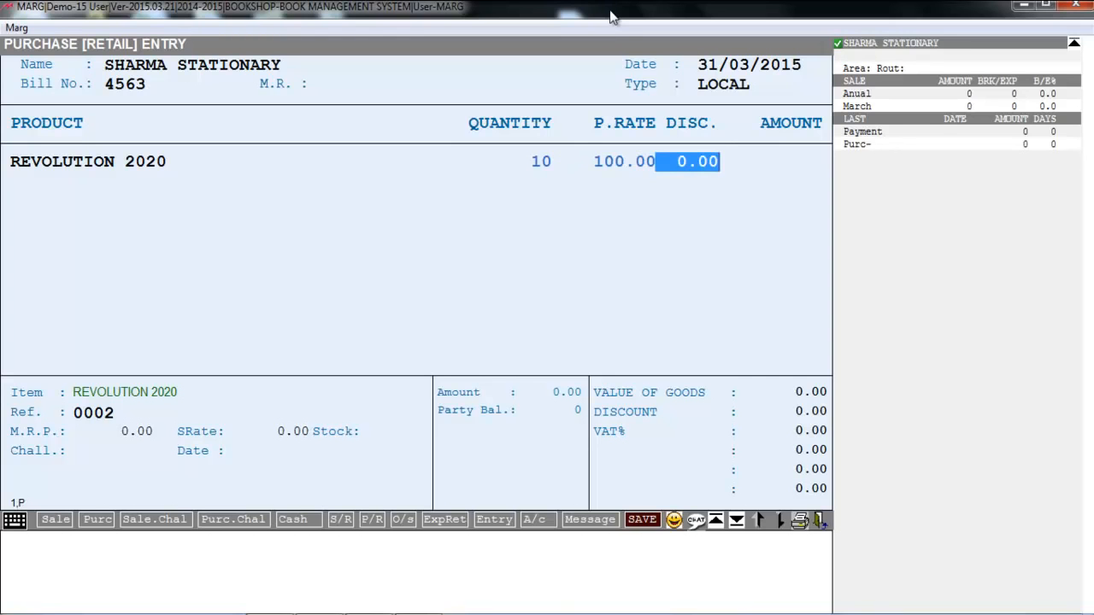
key(Return)
key(Escape)
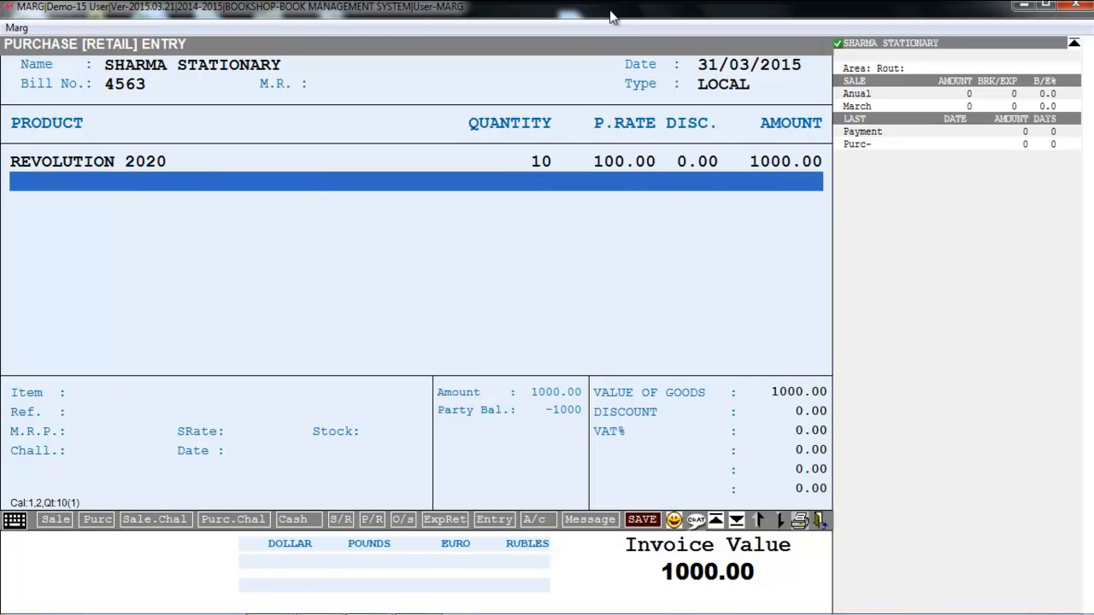
Step: Skip the VAT and rate checks, accept the bill levies and save the purchase bill
key(End)
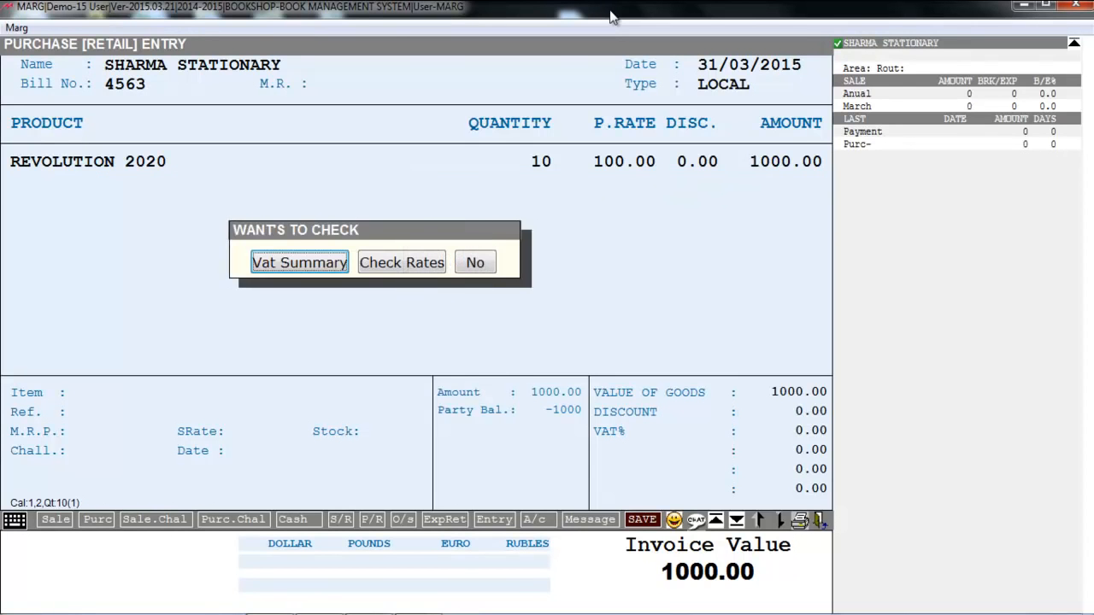
key(Escape)
key(Return)
key(Return)
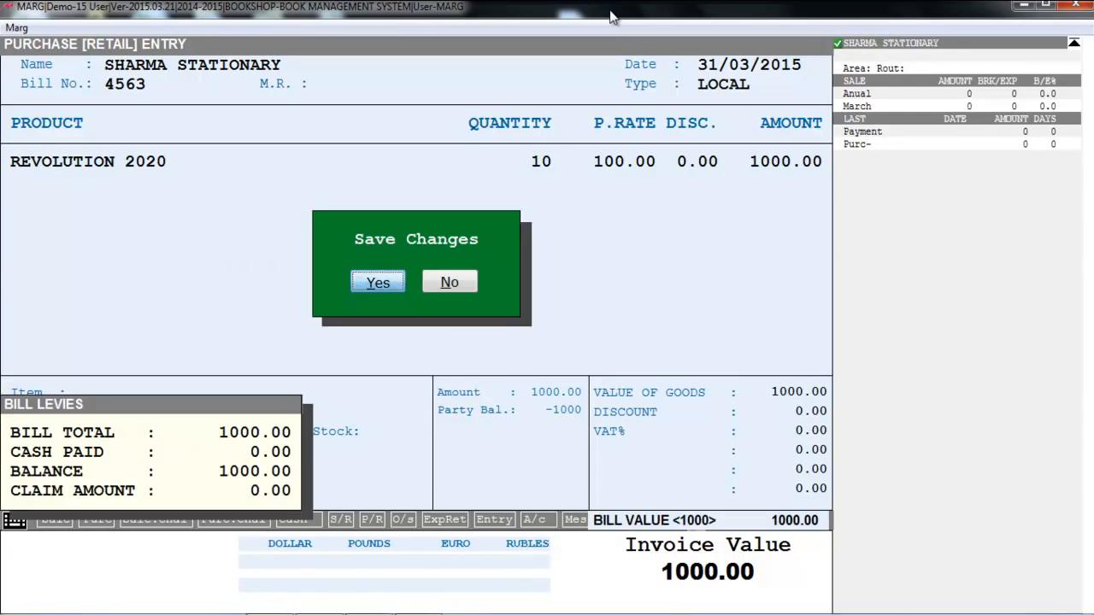
key(Return)
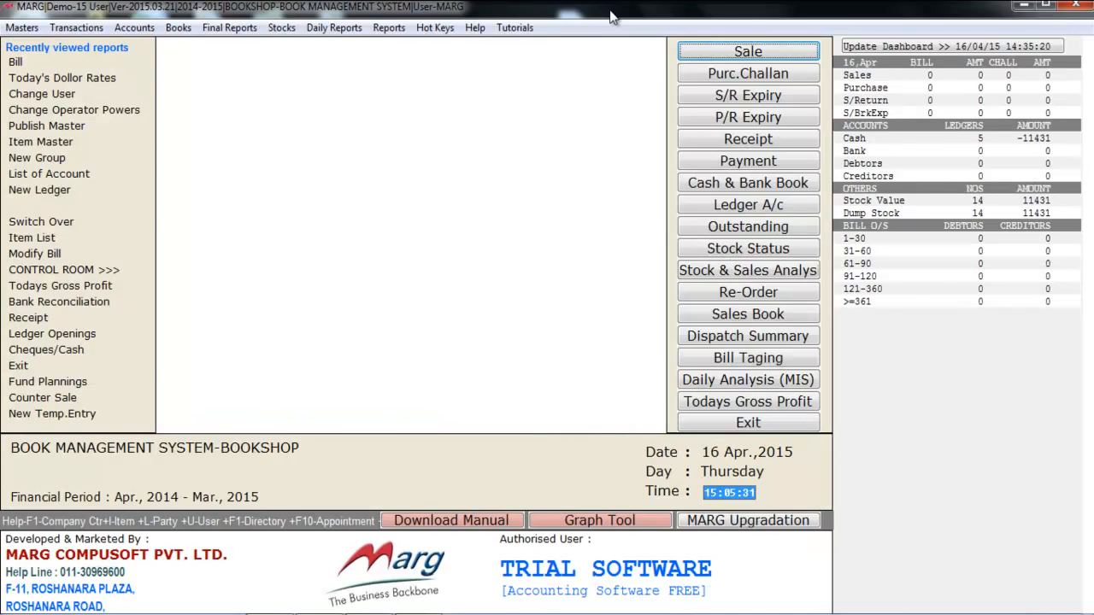
Step: Start a new sale bill dated 31/03/2015
key(alt+r)
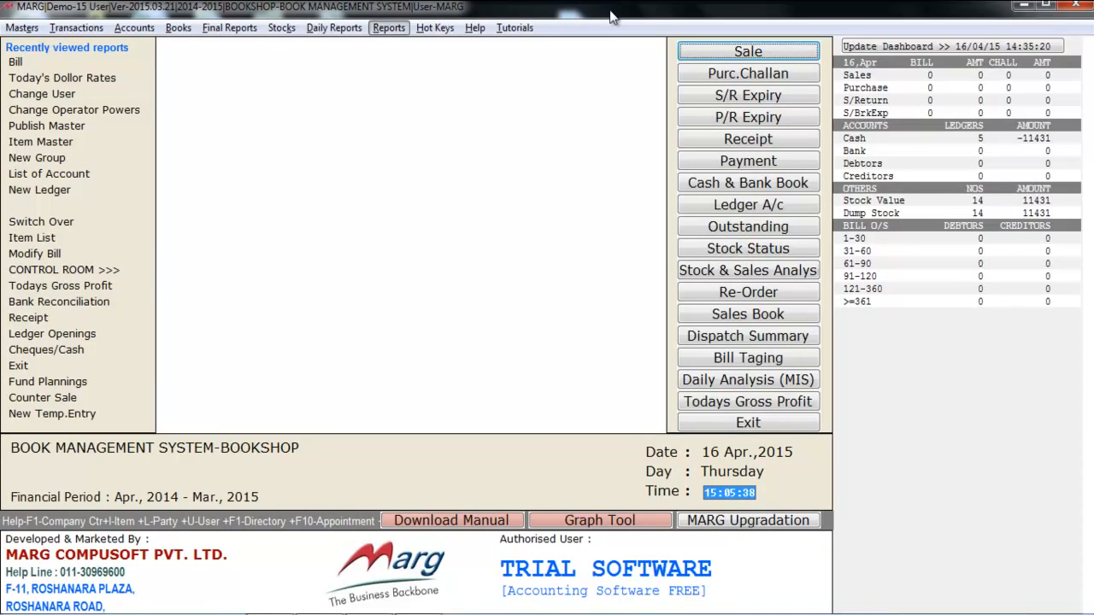
key(Escape)
key(alt+t)
key(Down)
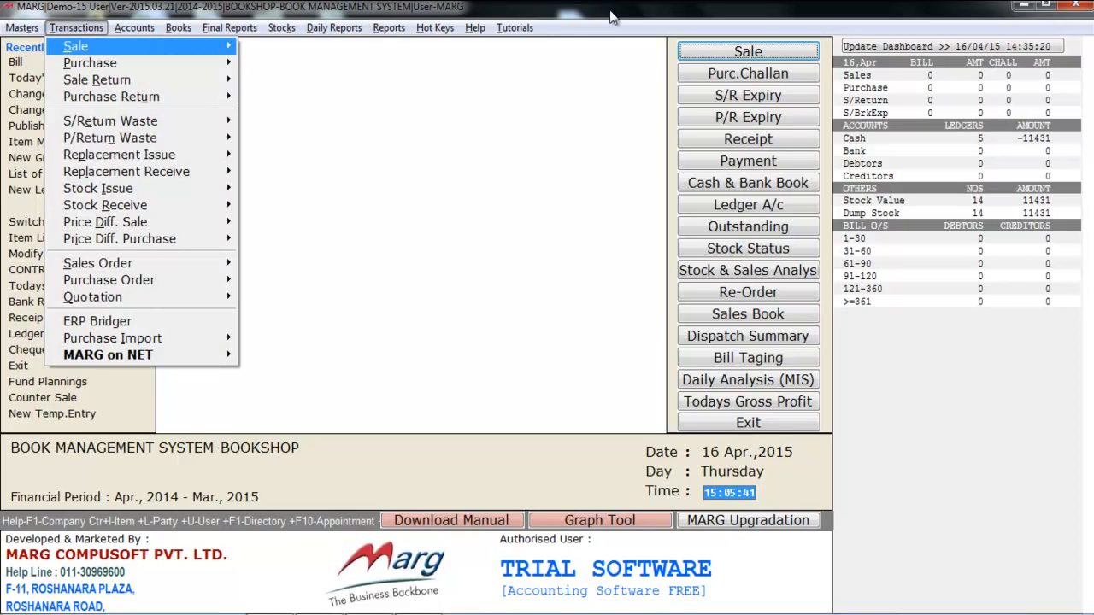
key(Right)
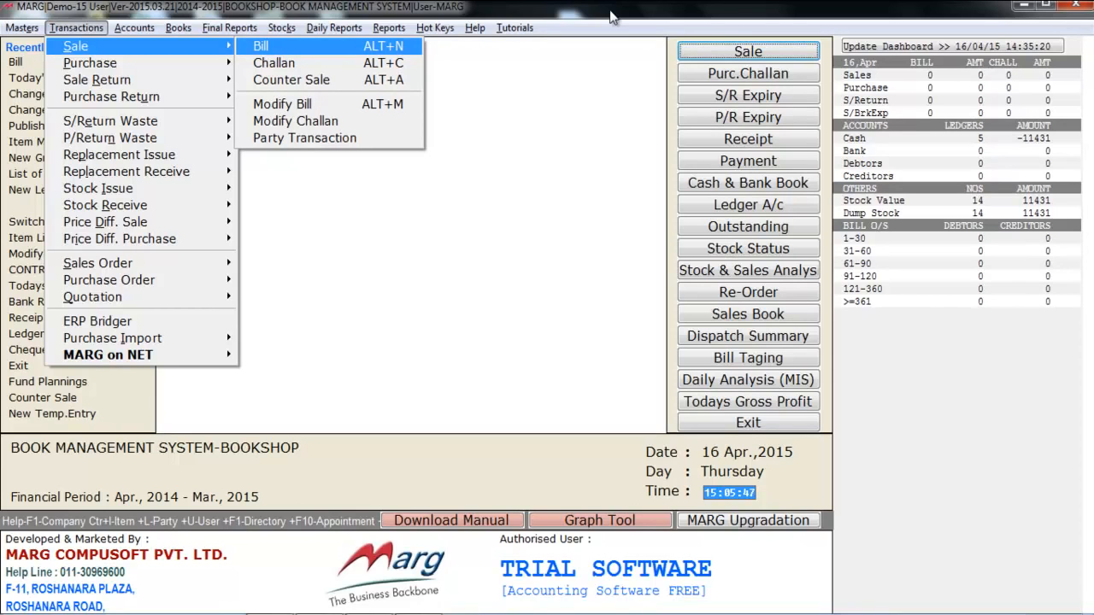
key(Return)
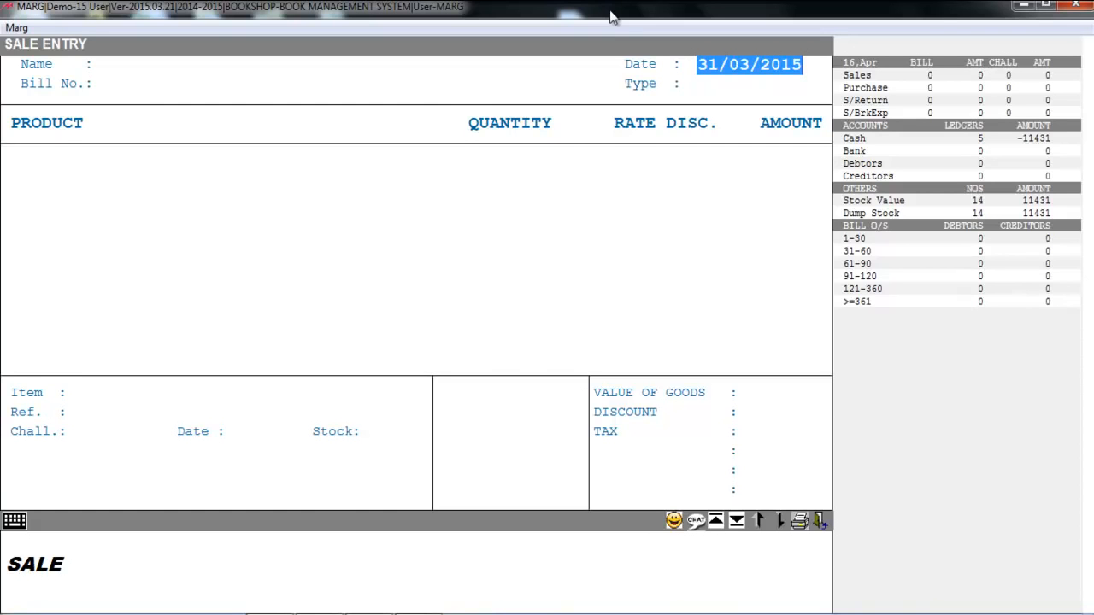
key(Return)
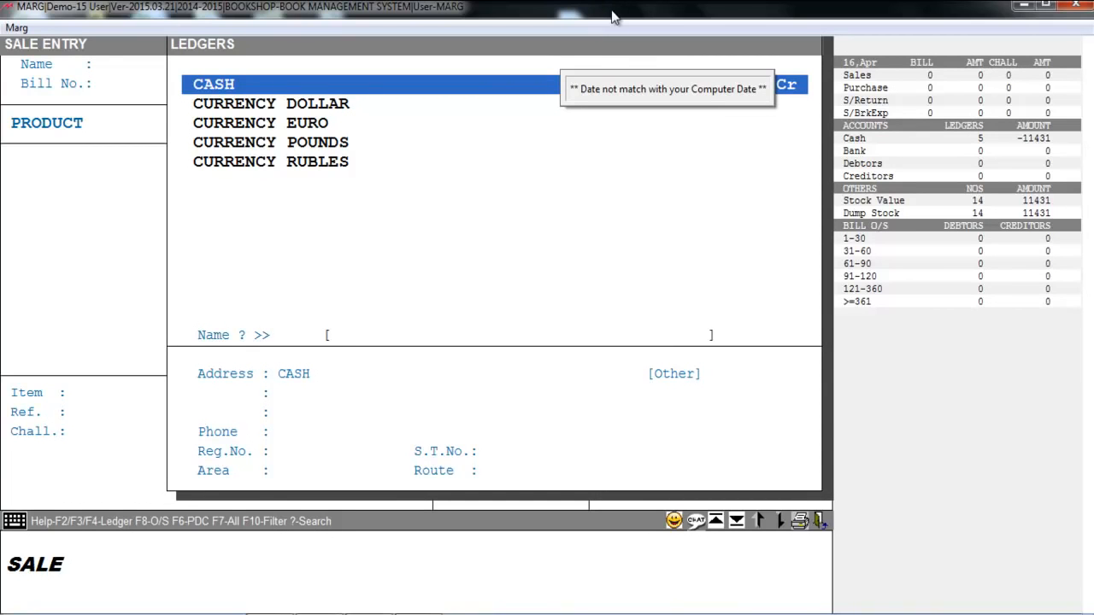
Step: Open and cancel the new ledger form, and select CASH as the sale bill's party
key(F2)
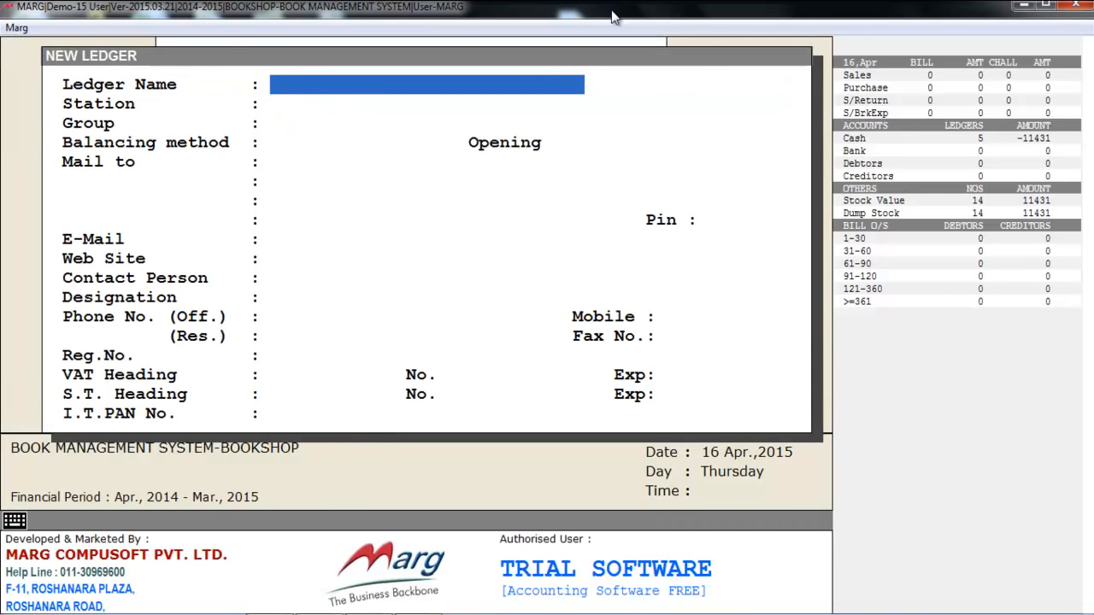
key(Escape)
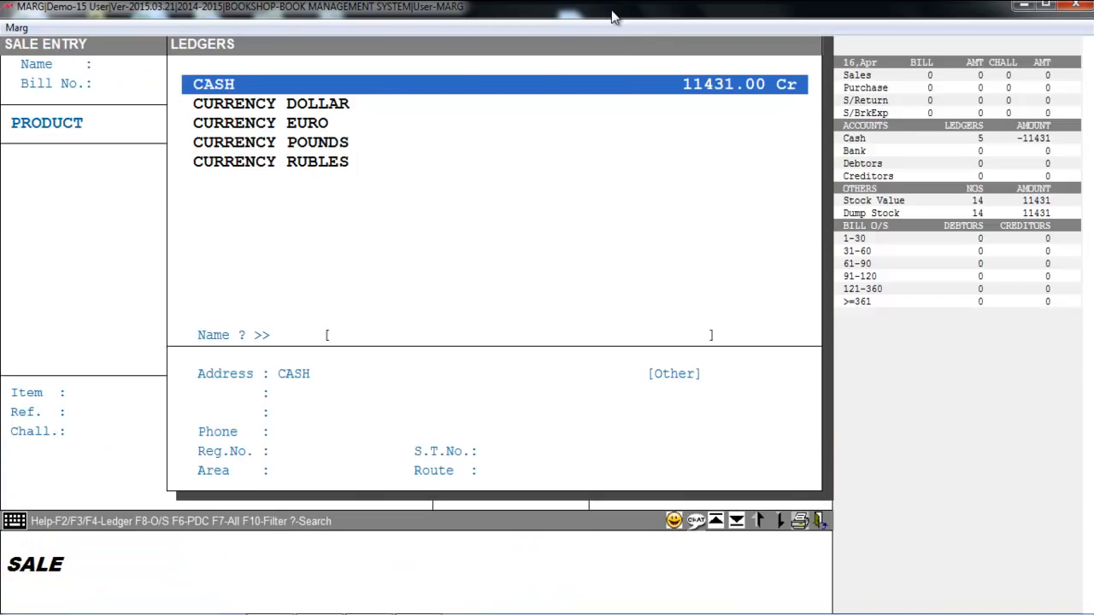
key(Return)
key(Return)
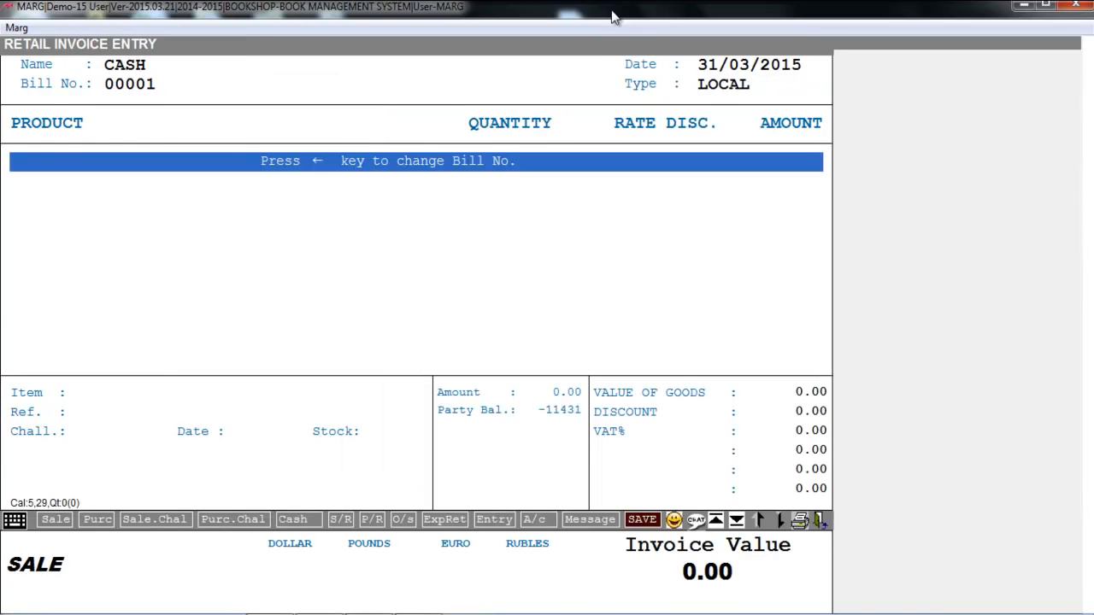
Step: Add BIOLOGY to the cash sale bill with a quantity of 2
key(Return)
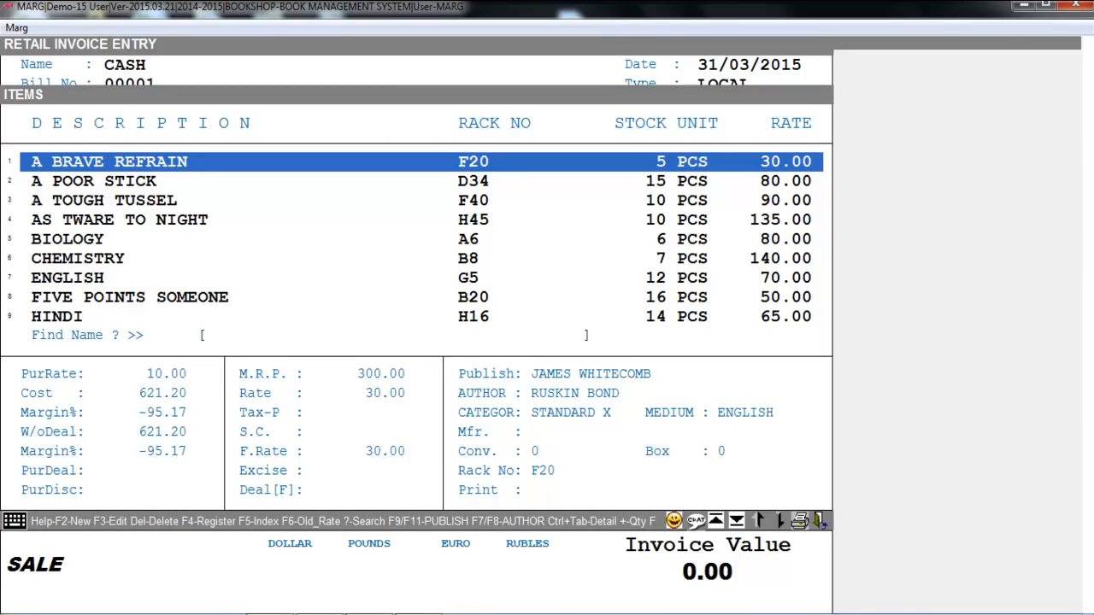
key(Down)
key(Down)
key(Down)
key(Down)
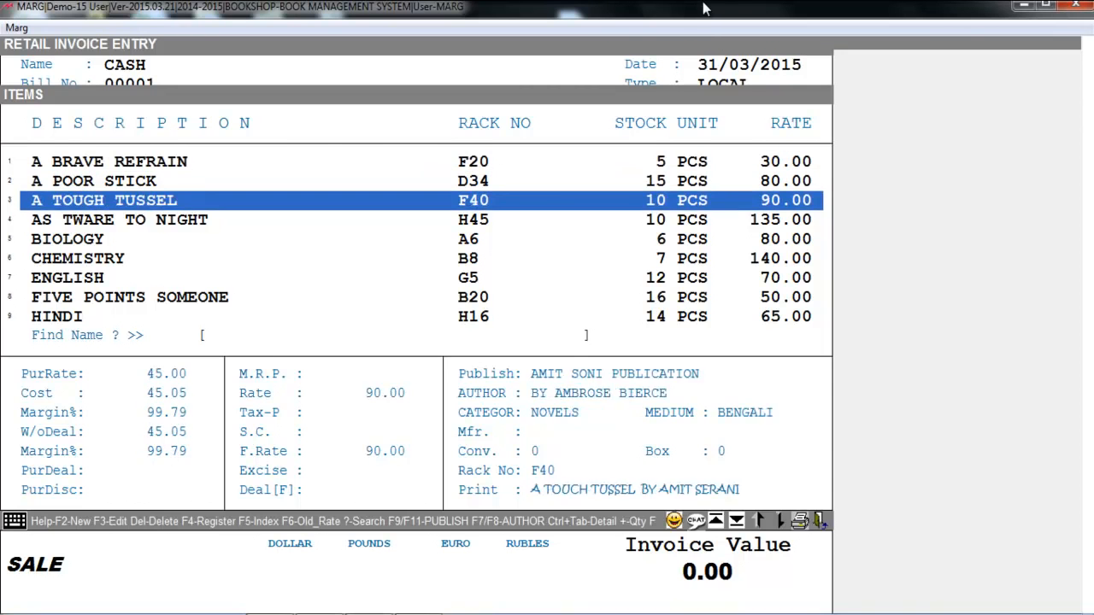
key(Return)
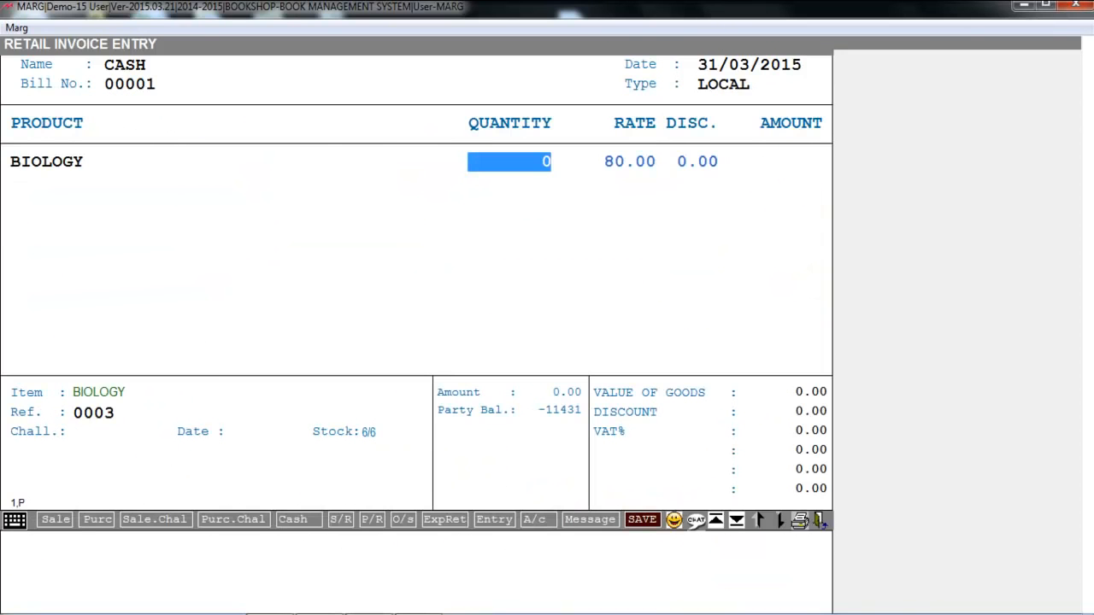
text(2)
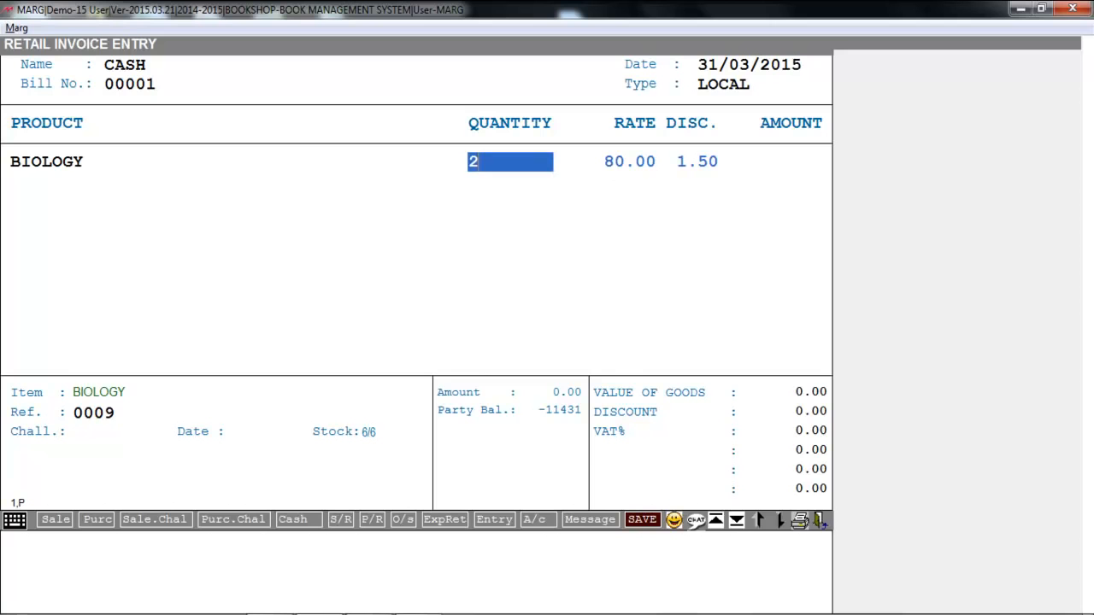
key(Return)
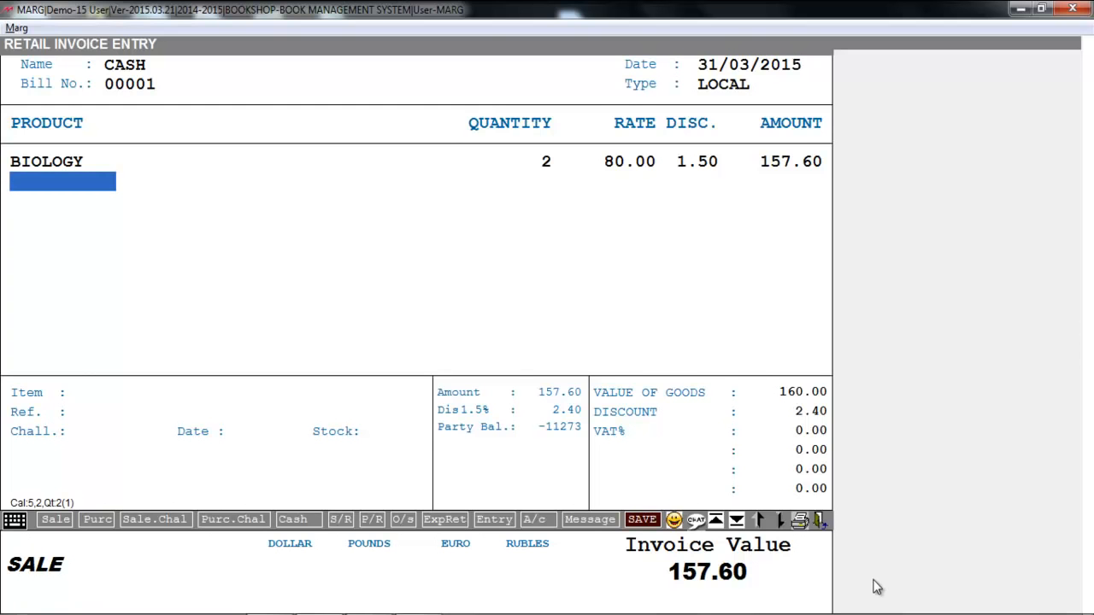
key(Escape)
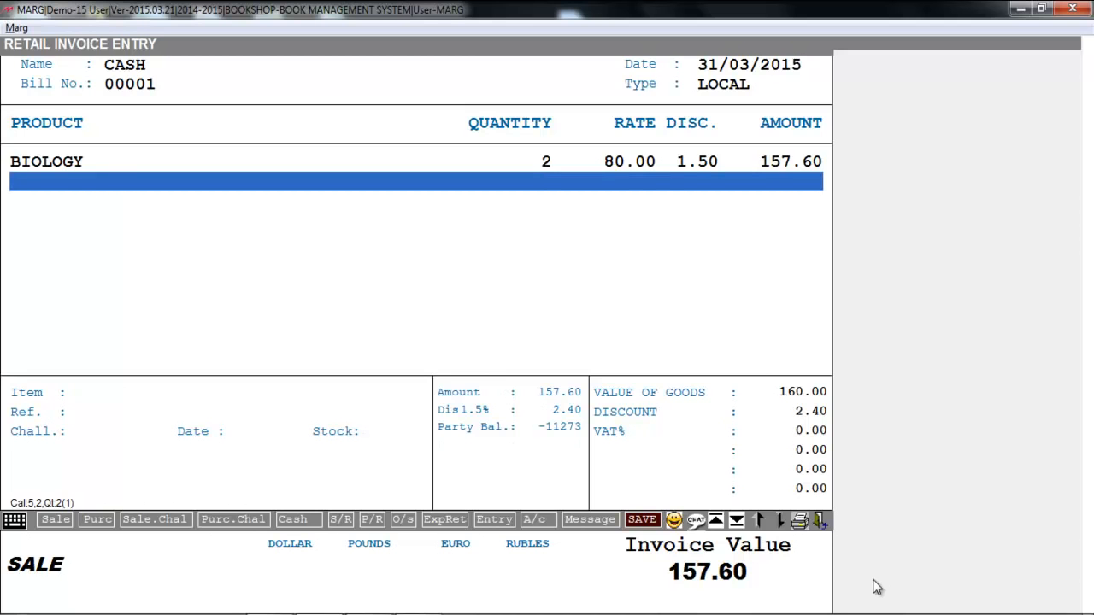
Step: Edit the BIOLOGY line of the sale bill, setting its rate to 90.00 and its discount to 2.00
key(Up)
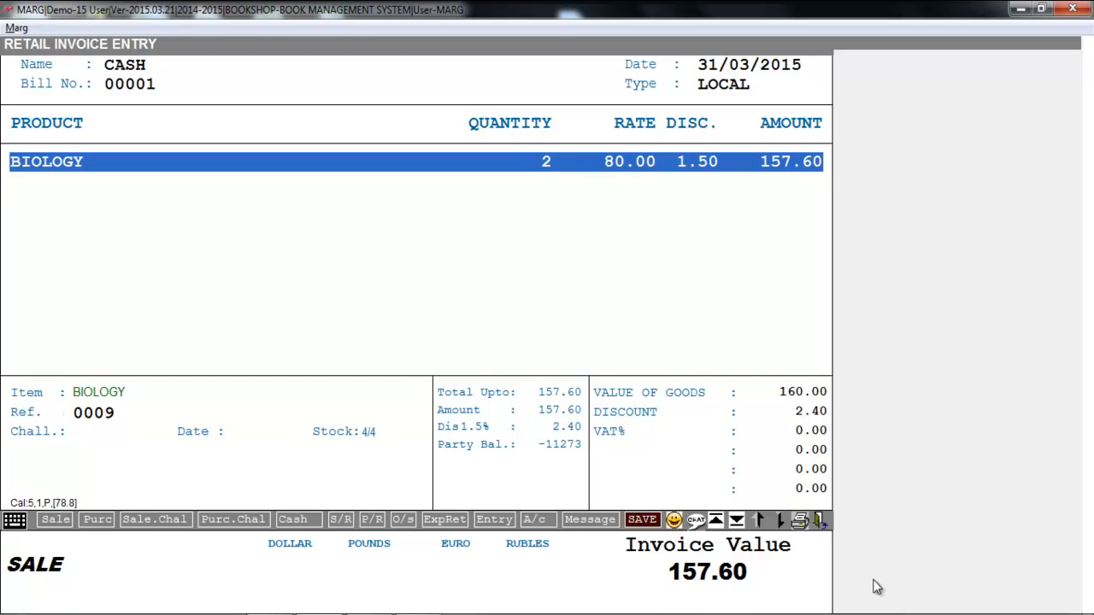
key(Return)
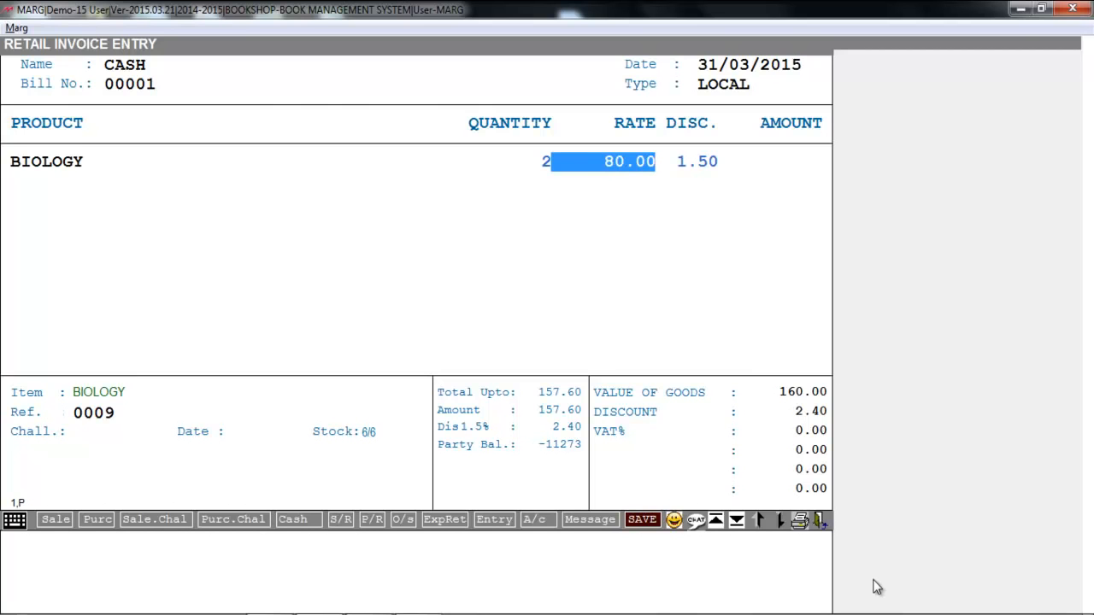
text(90)
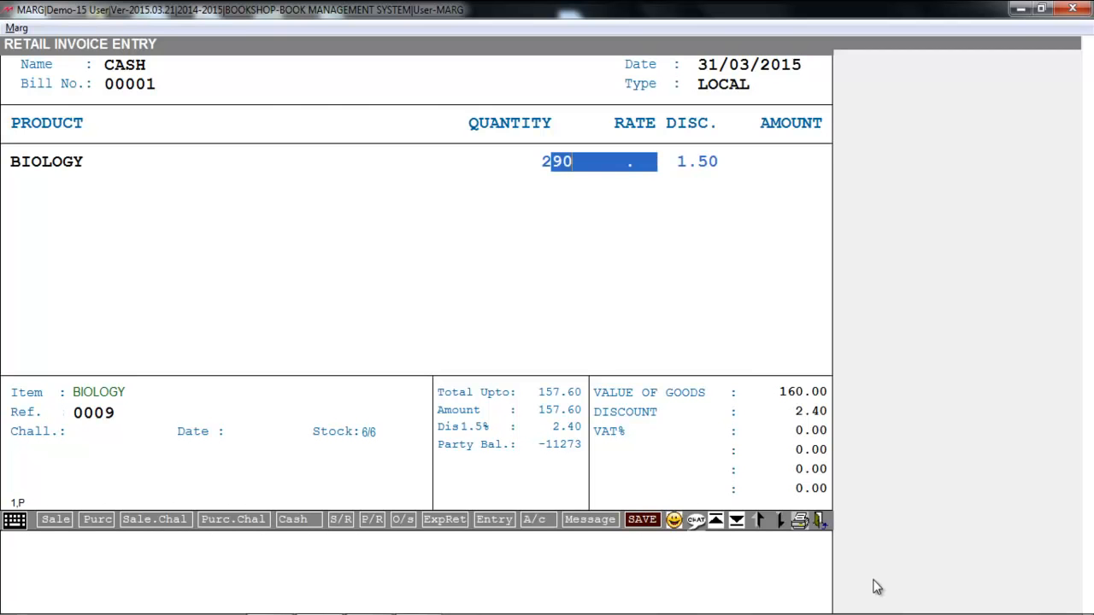
key(Return)
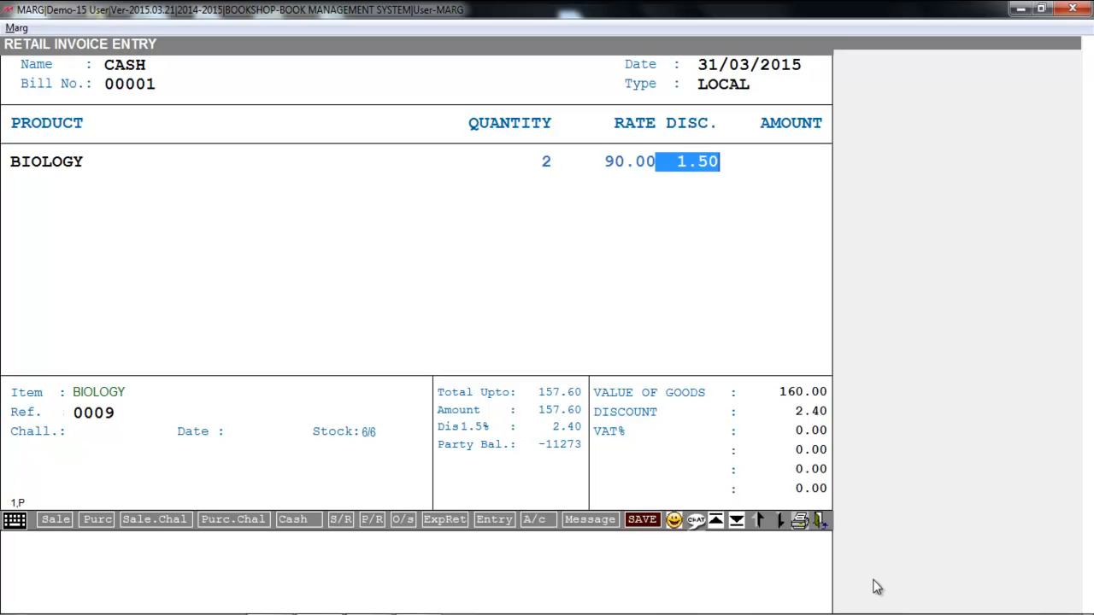
text(2 .)
key(Return)
key(Return)
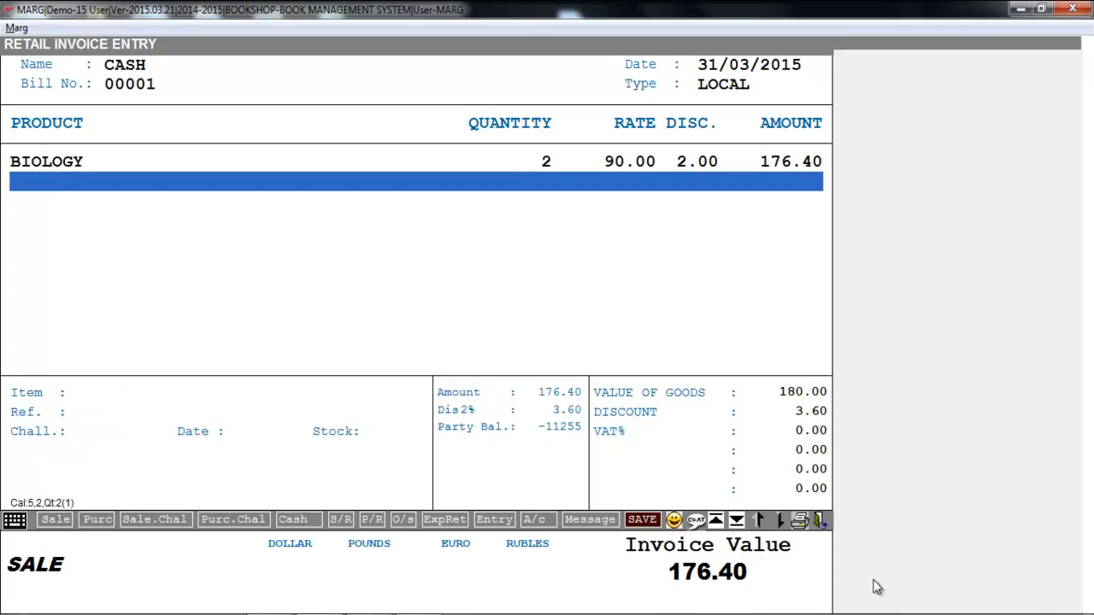
Step: Save the sale bill with the bill levies accepted and skip printing
key(Escape)
key(Return)
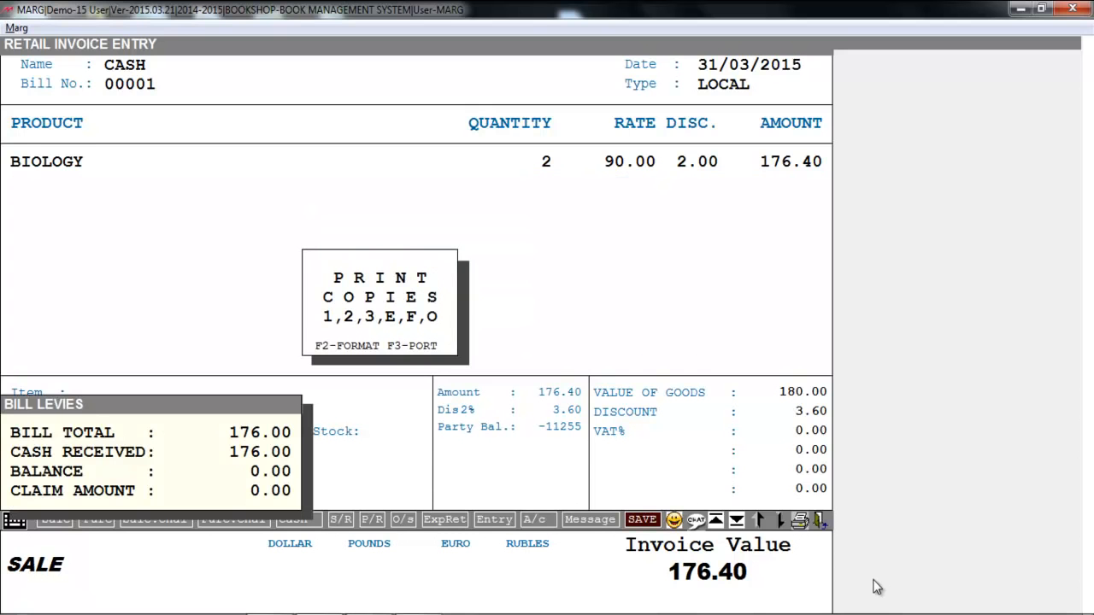
key(Escape)
Step: Start the next CASH sale bill and add A BRAVE REFRAIN with a quantity of 2
key(Return)
key(Return)
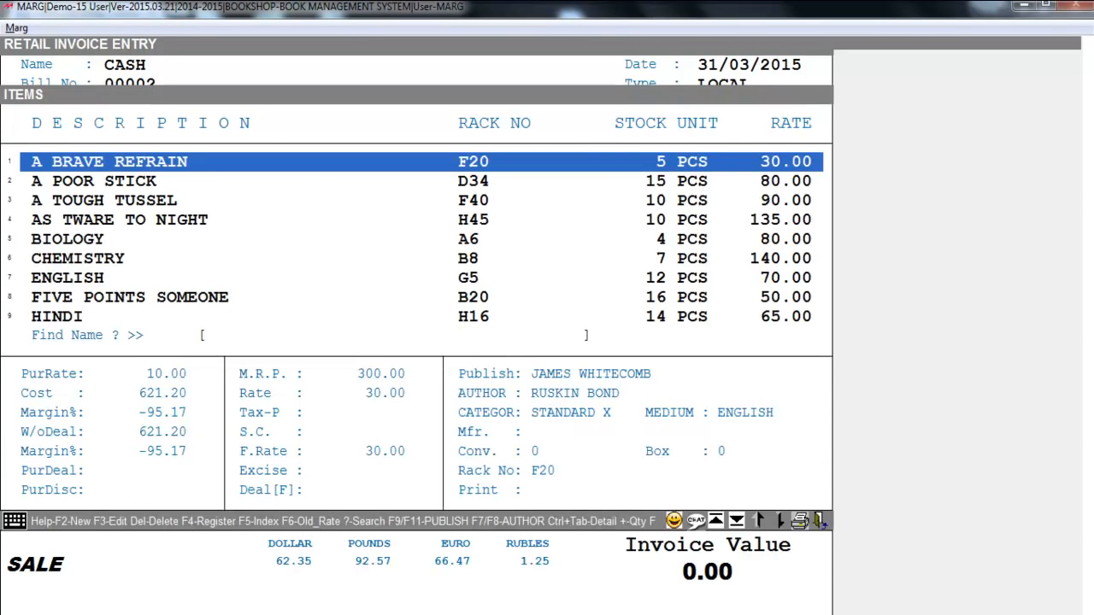
key(Return)
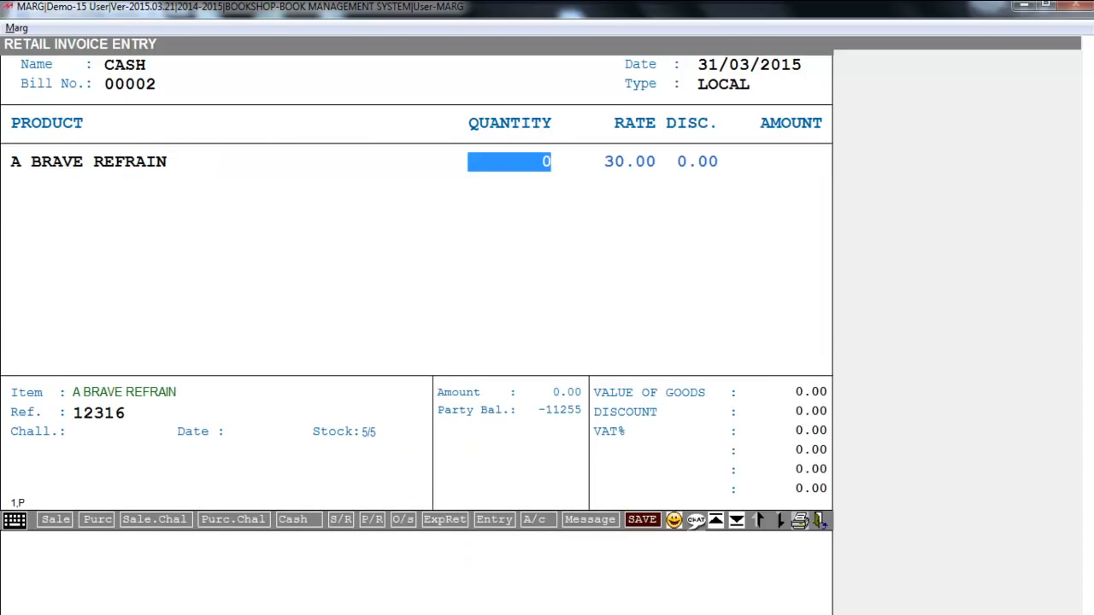
text(2)
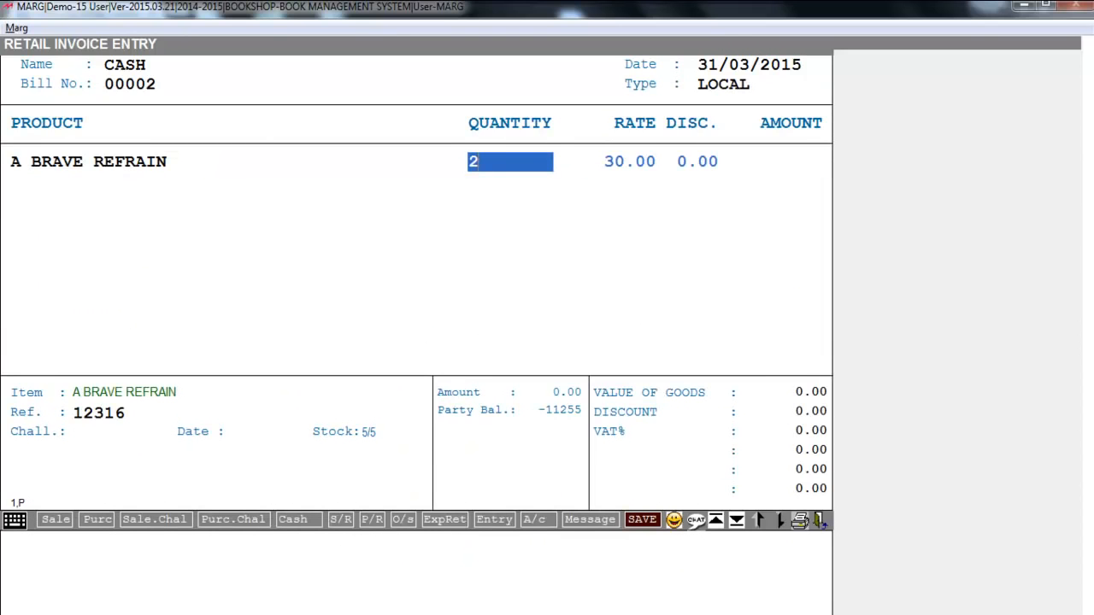
key(Return)
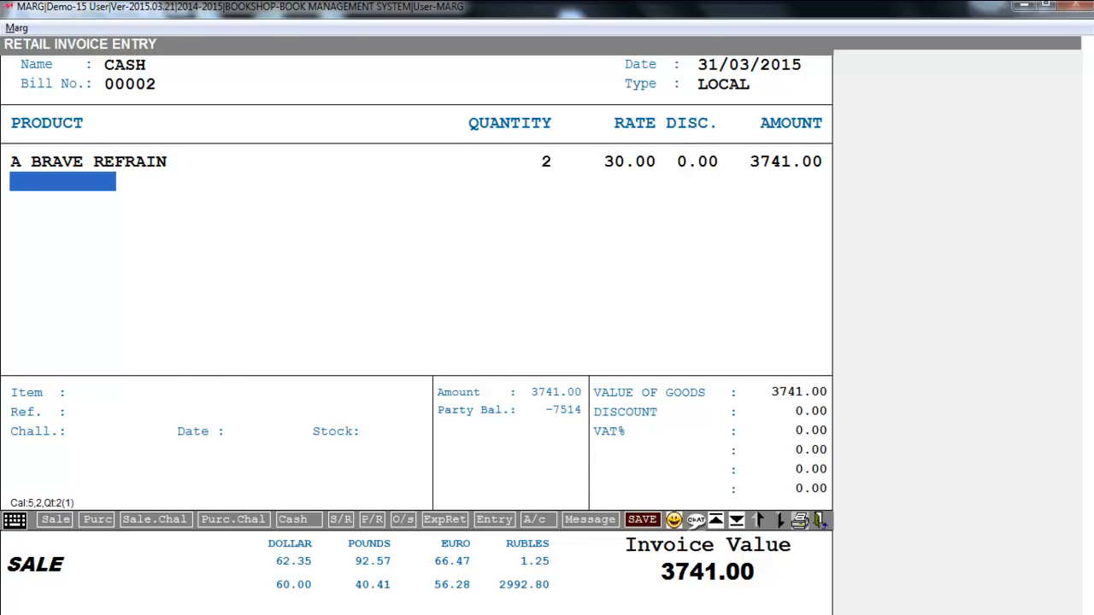
Step: Save the A BRAVE REFRAIN sale bill and leave the retail invoice entry
key(Escape)
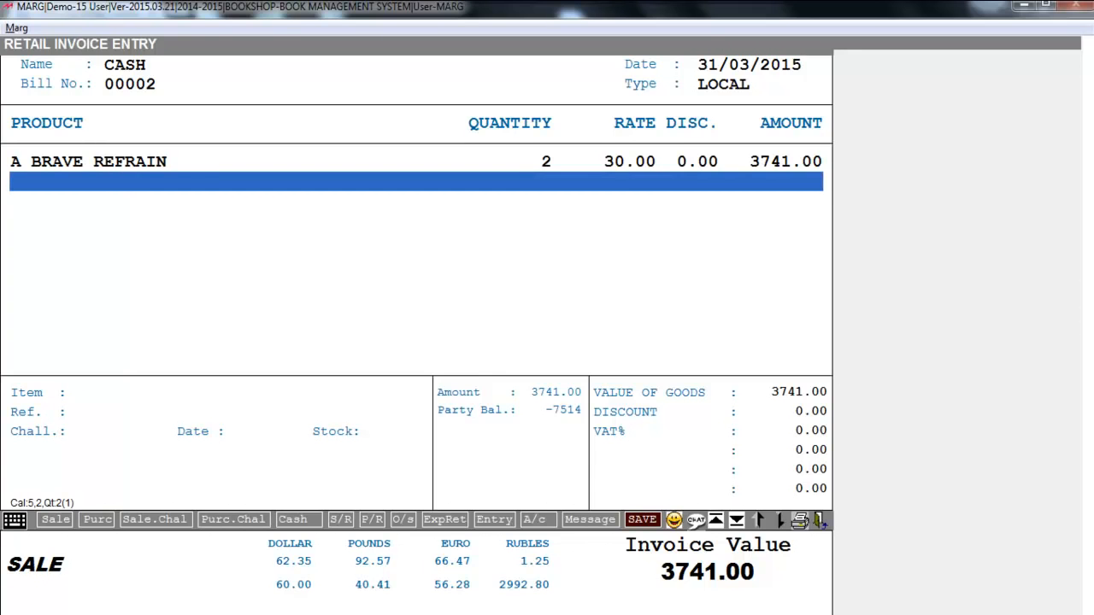
key(Escape)
key(Return)
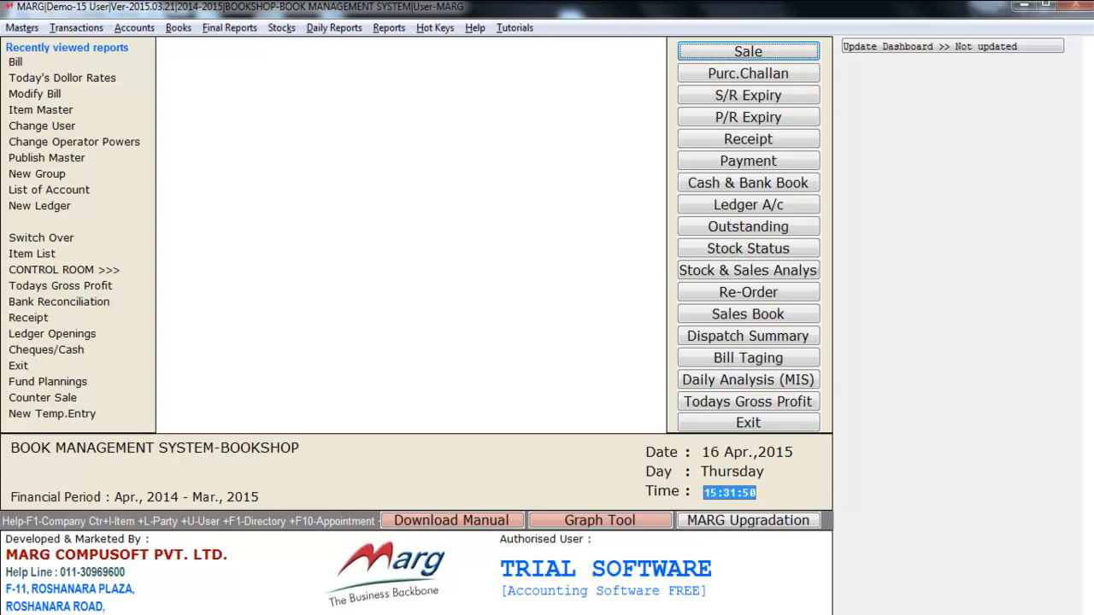
Step: Open the Set of Items (Bundle) list from the Rate & Discount Master
key(alt+e)
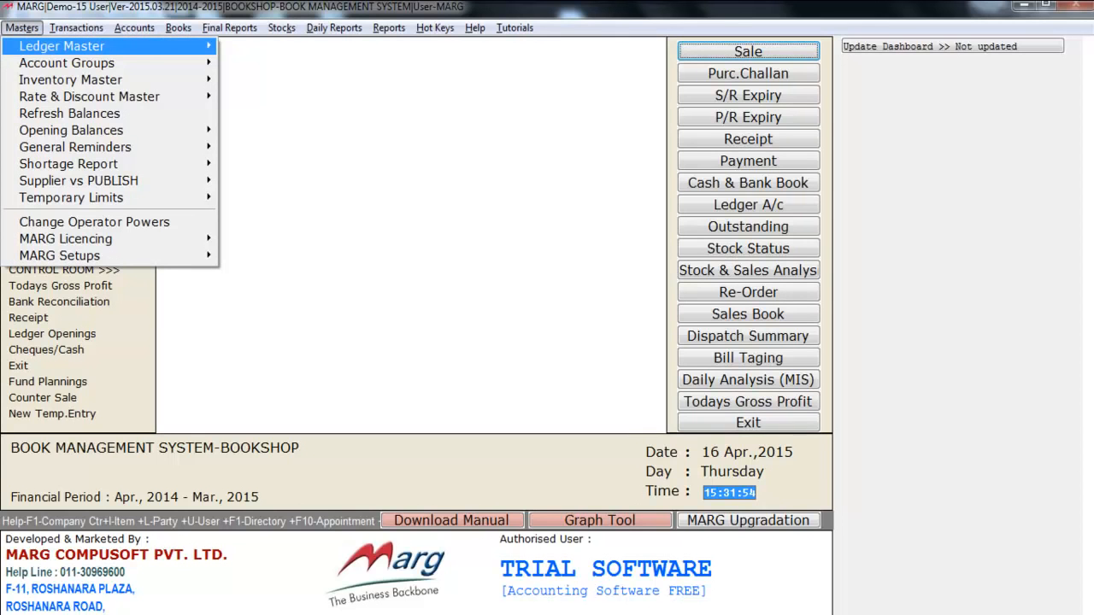
key(Down)
key(Down)
key(Down)
key(Right)
key(Down)
key(Down)
key(Down)
key(Down)
key(Down)
key(Down)
key(Down)
key(Down)
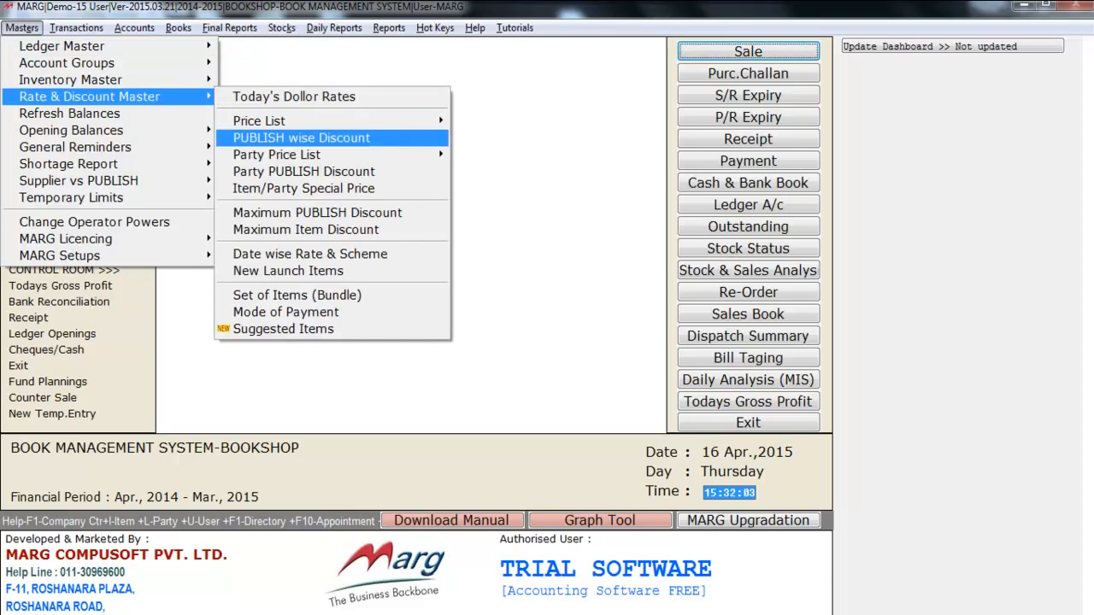
key(Down)
key(Down)
key(Down)
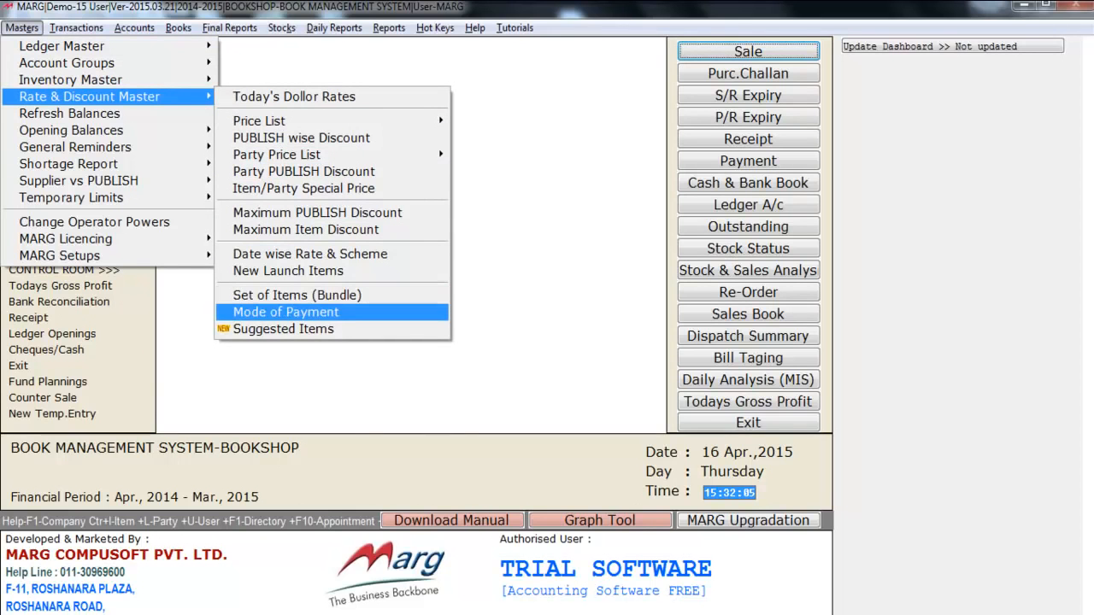
key(Up)
key(Return)
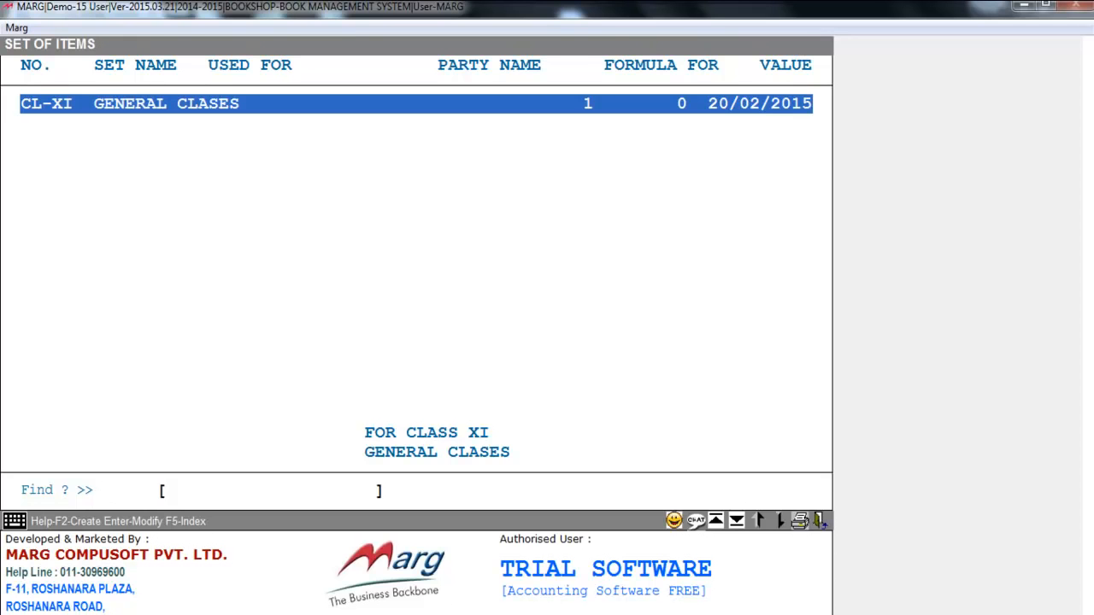
Step: Create a new item set numbered 8th, keeping Formula for at 1 and leaving the set name blank
key(F2)
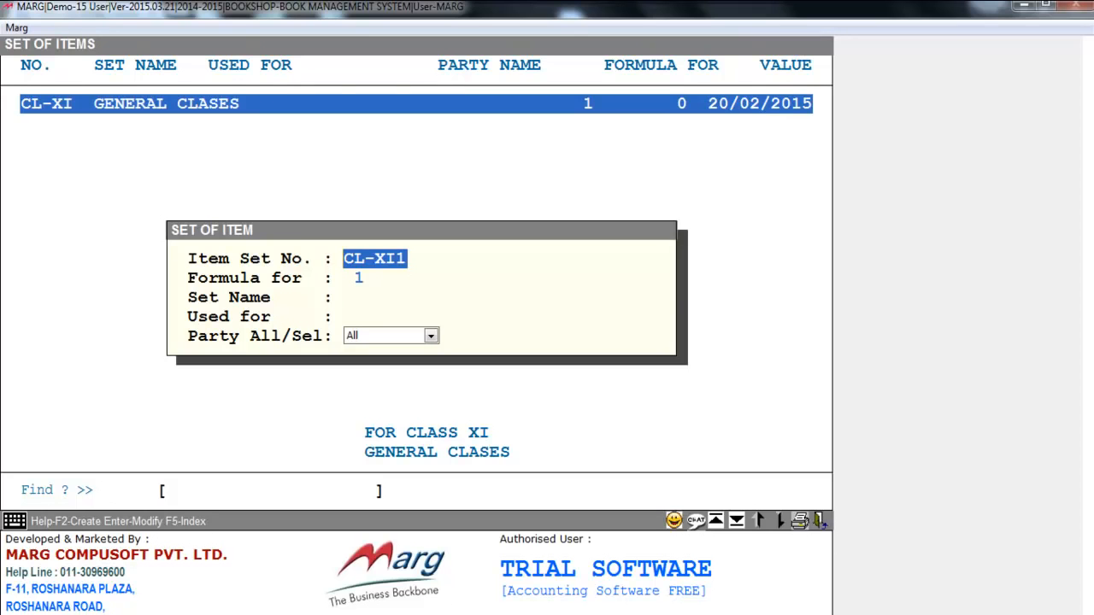
key(Delete)
text(8th)
key(Return)
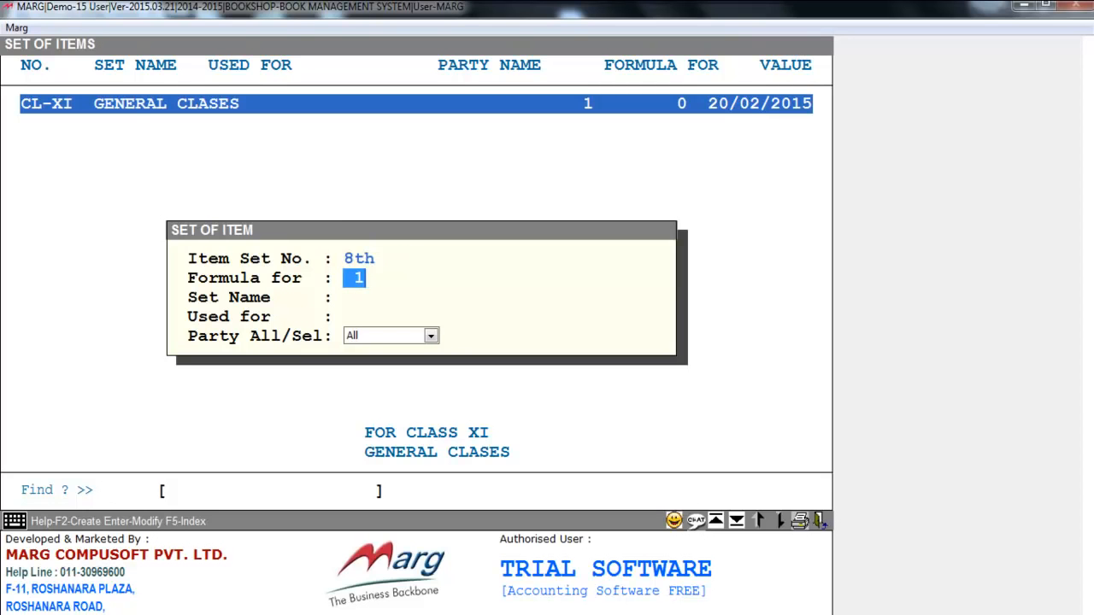
key(Return)
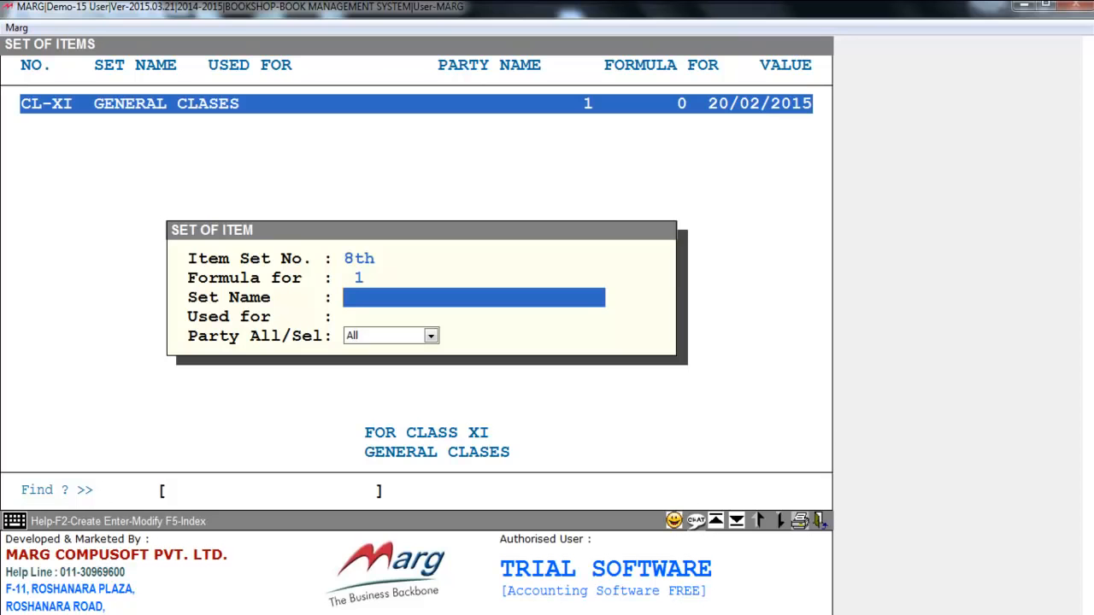
key(Return)
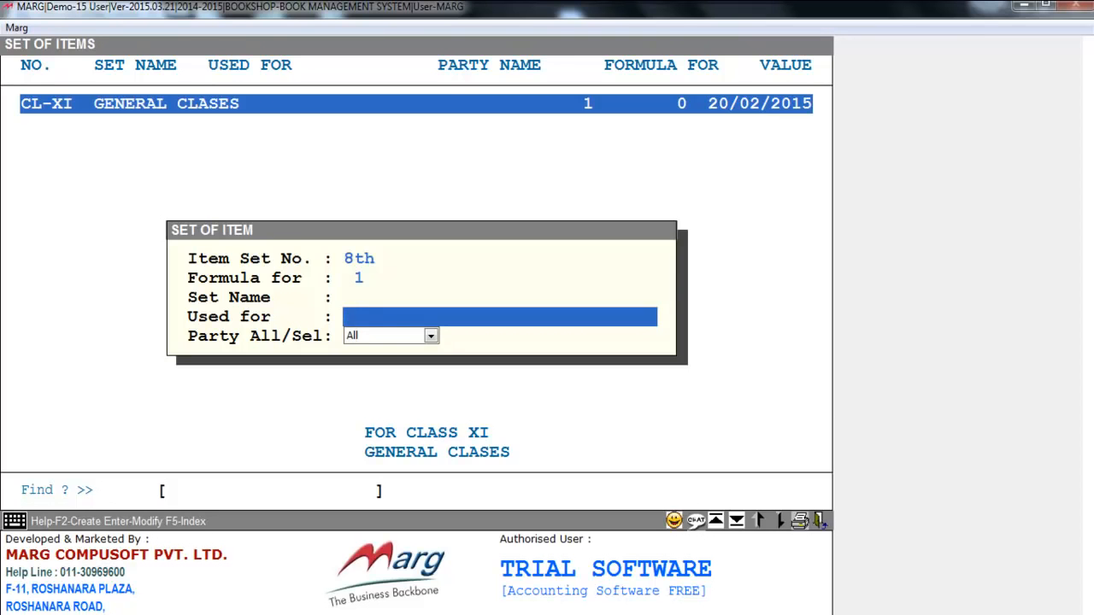
Step: Set the new item set's Used for text to 8th and apply it to All parties
text(8th)
key(Return)
key(space)
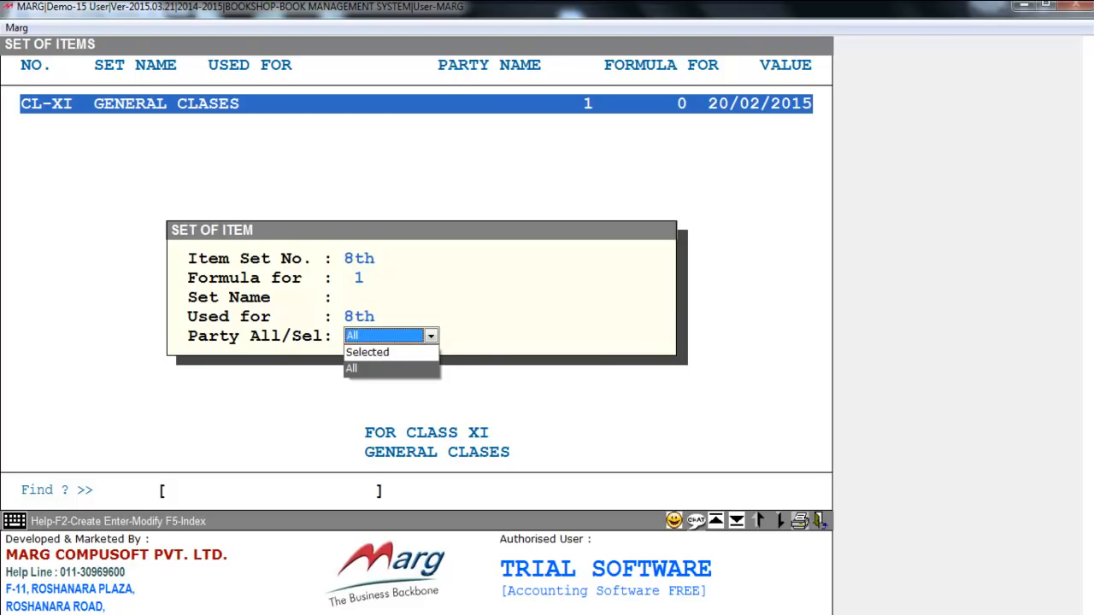
key(Up)
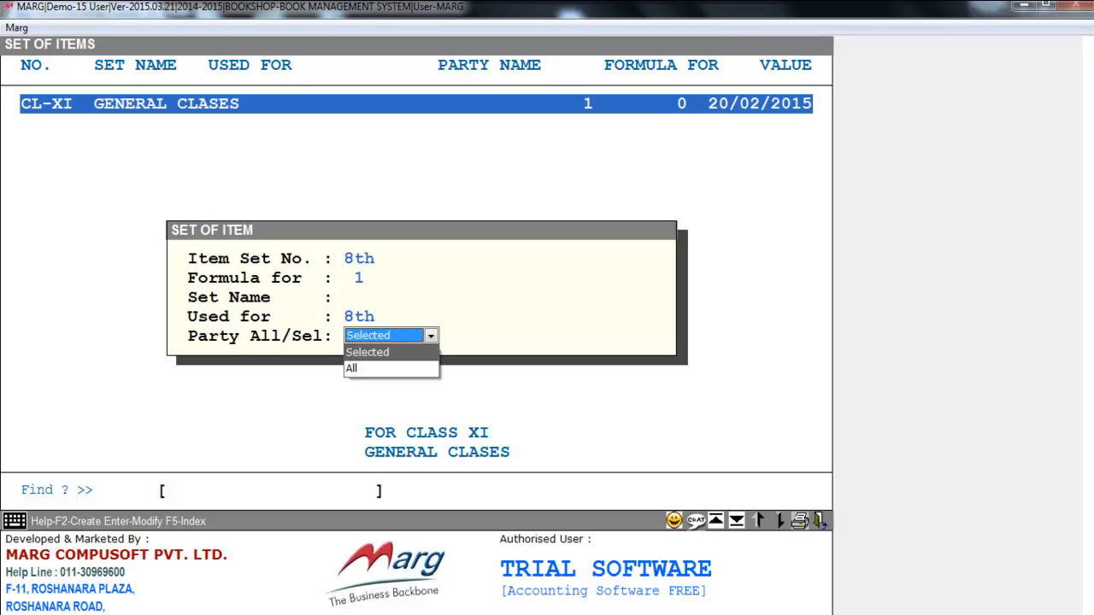
key(Down)
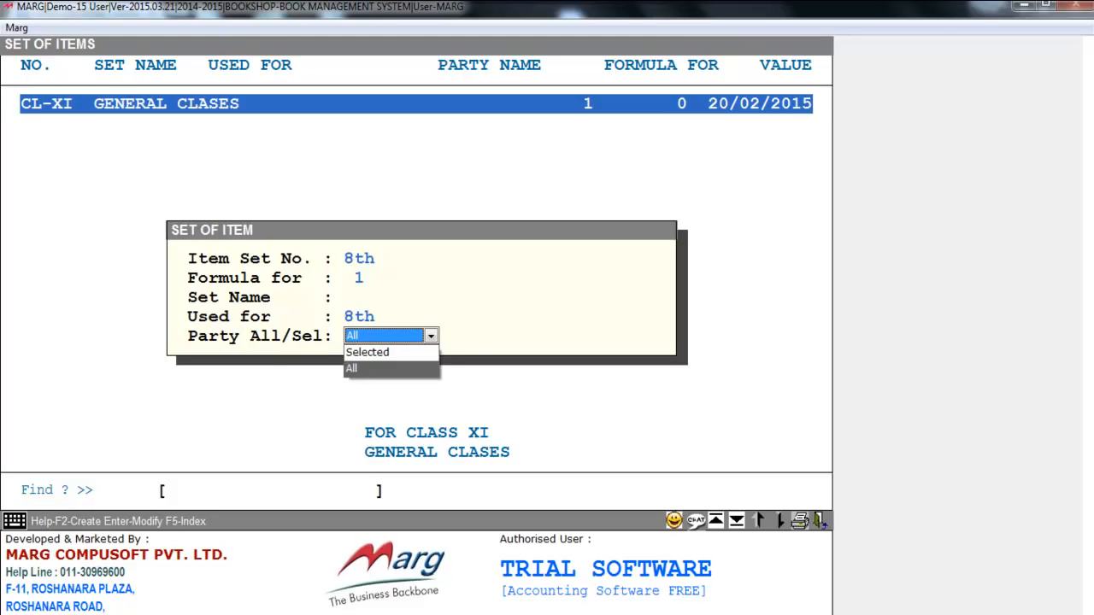
key(Return)
key(Return)
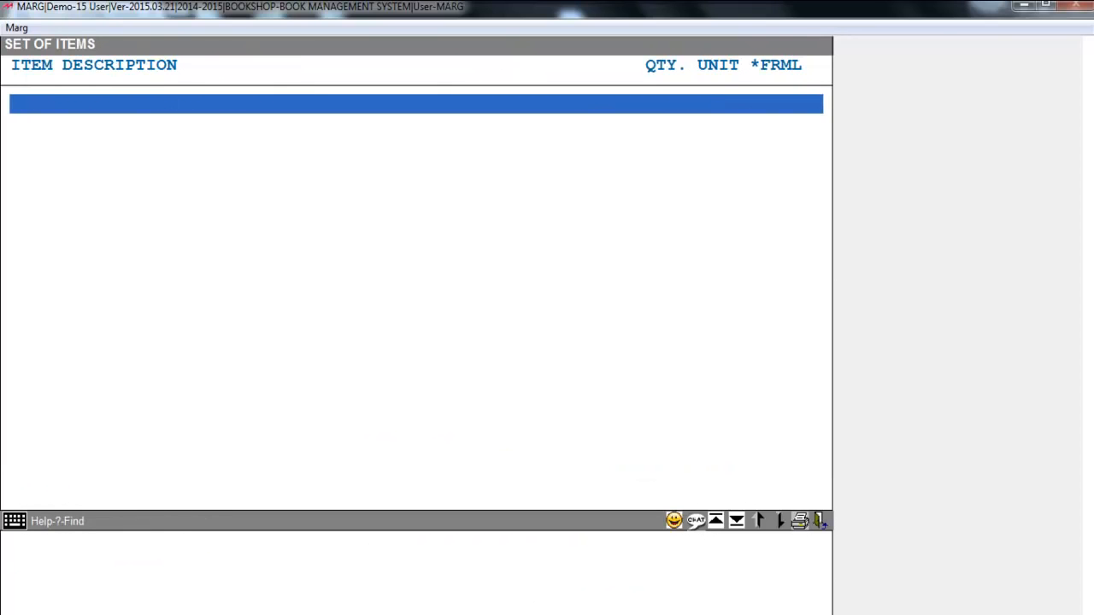
Step: Add MATHEMATICS to the 8th item set as a Sale item with quantity 1 and the formula option Yes
key(Return)
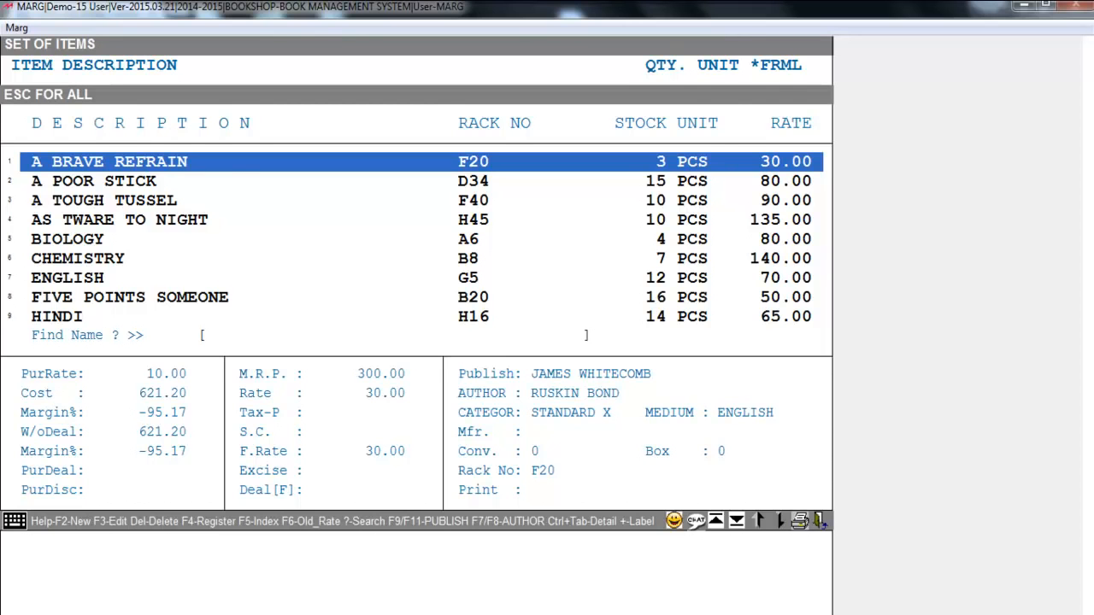
key(Down)
key(Down)
key(Down)
key(End)
key(Up)
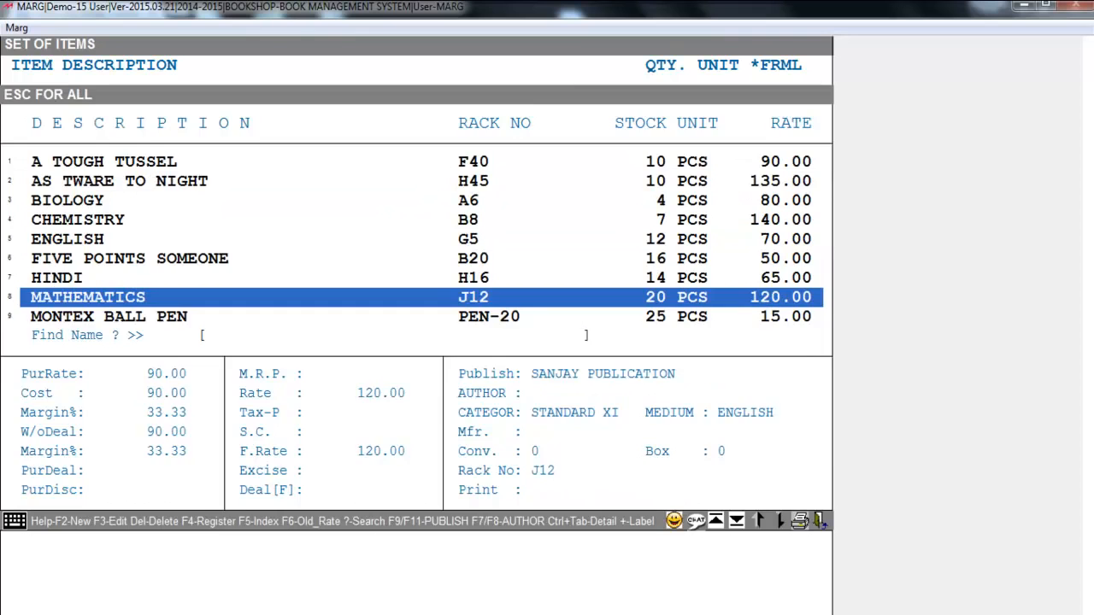
key(Return)
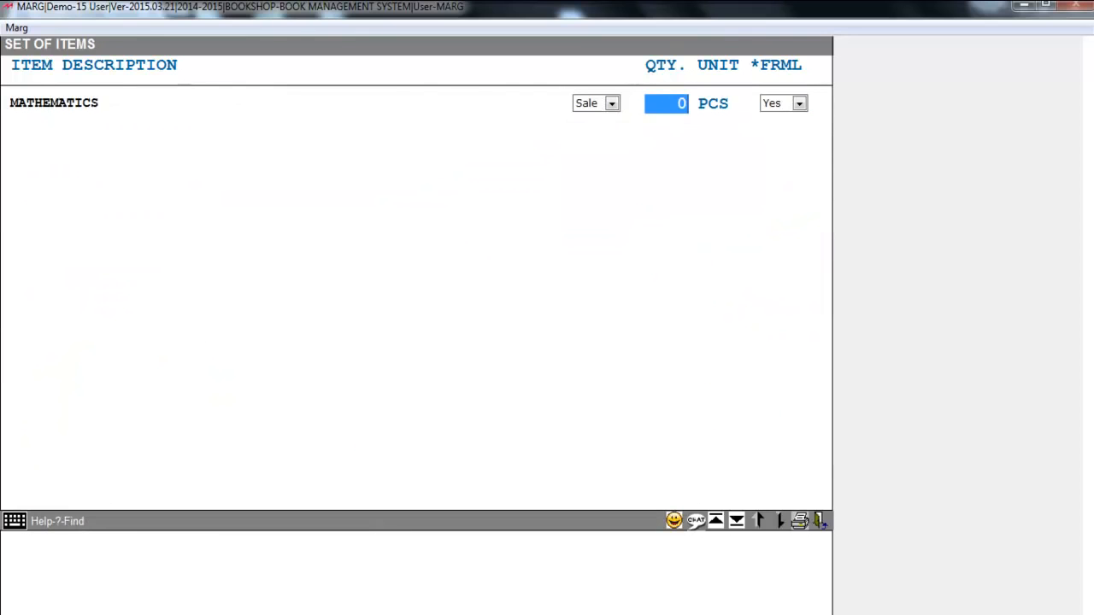
text(1)
key(Return)
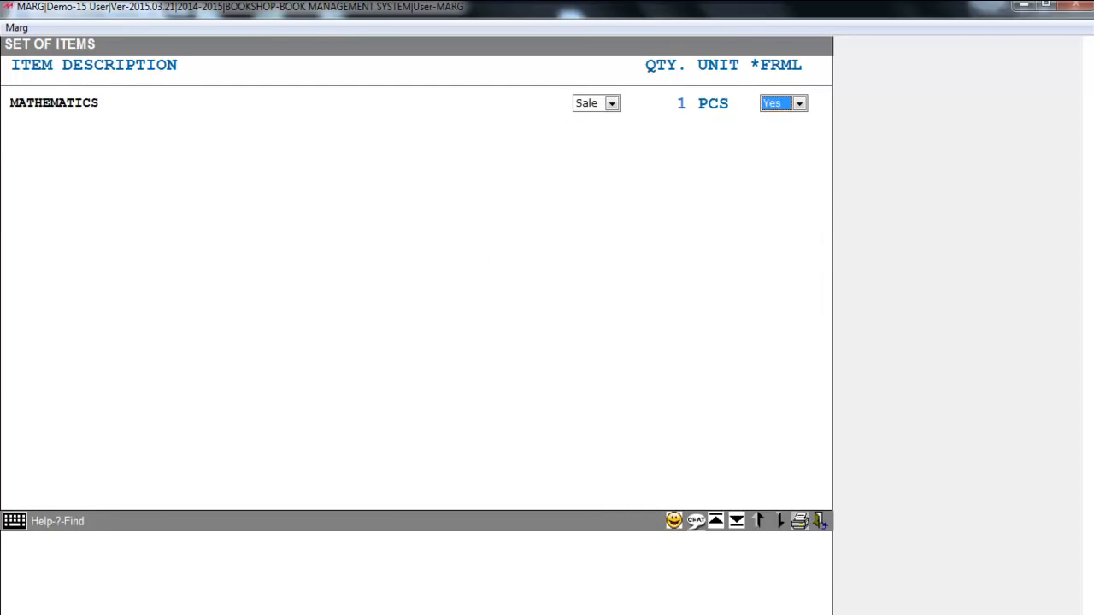
key(Return)
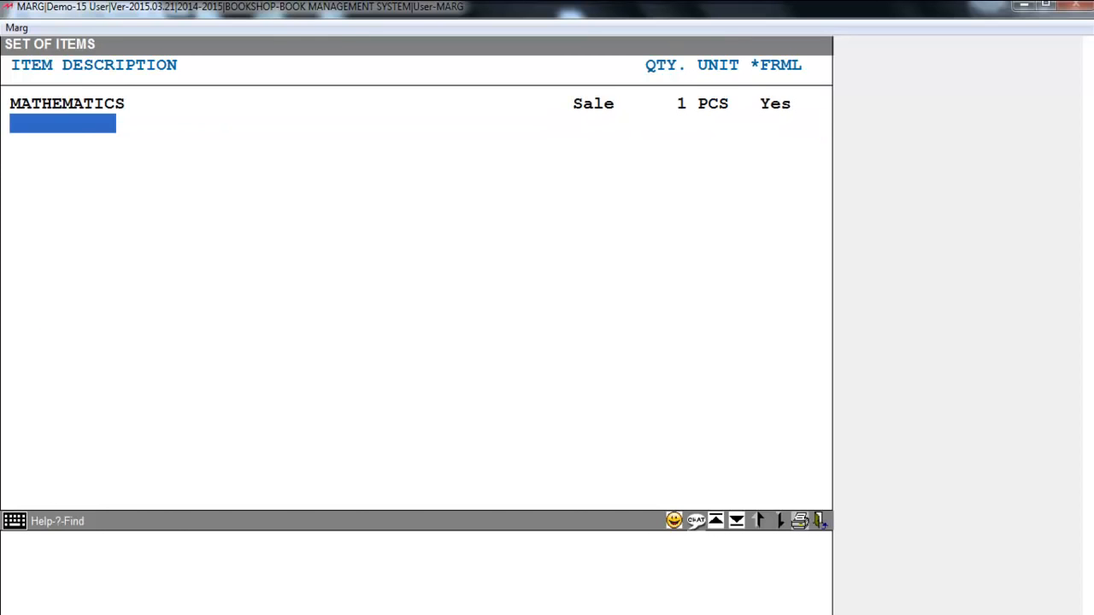
Step: Add ENGLISH, HINDI and G.K to the 8th item set as Sale items with quantity 1 each and the formula option Yes
key(Return)
key(Down)
key(Down)
key(Down)
key(Down)
key(Down)
key(Down)
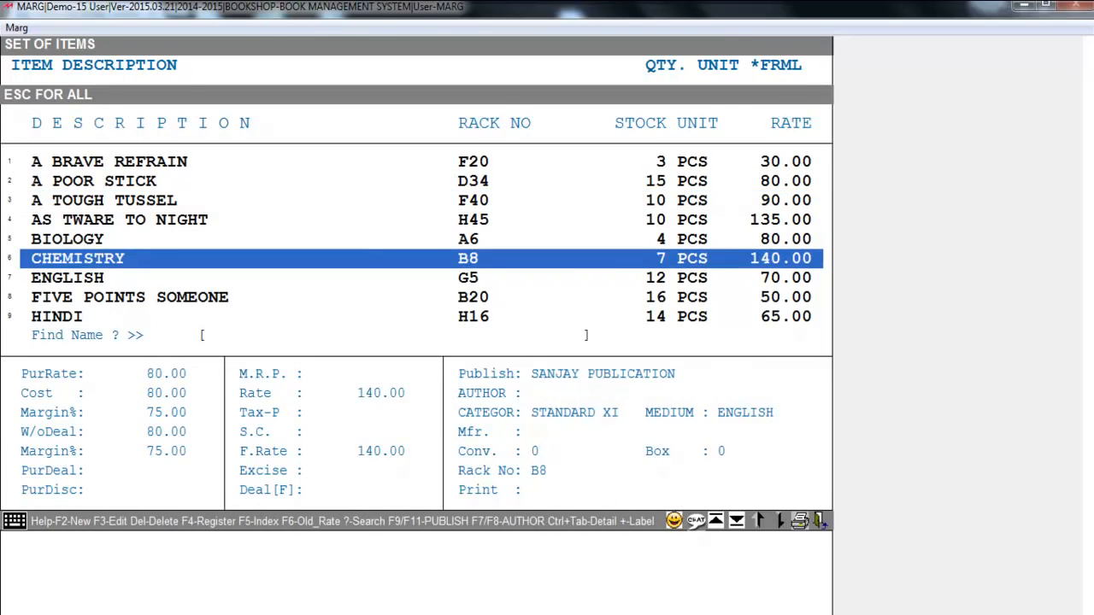
key(Return)
key(Return)
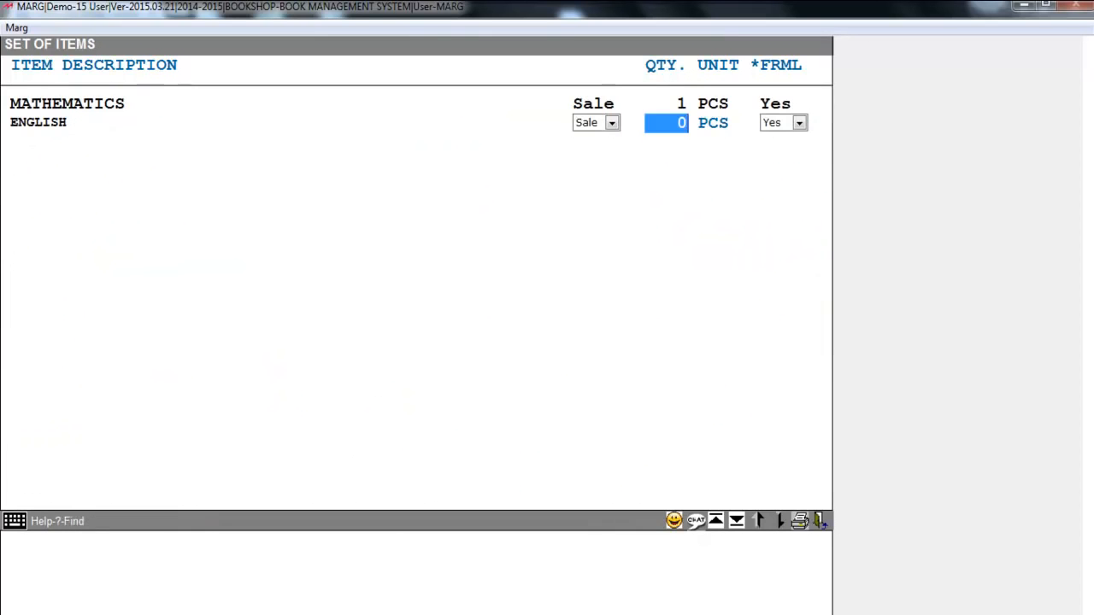
text(1)
key(Return)
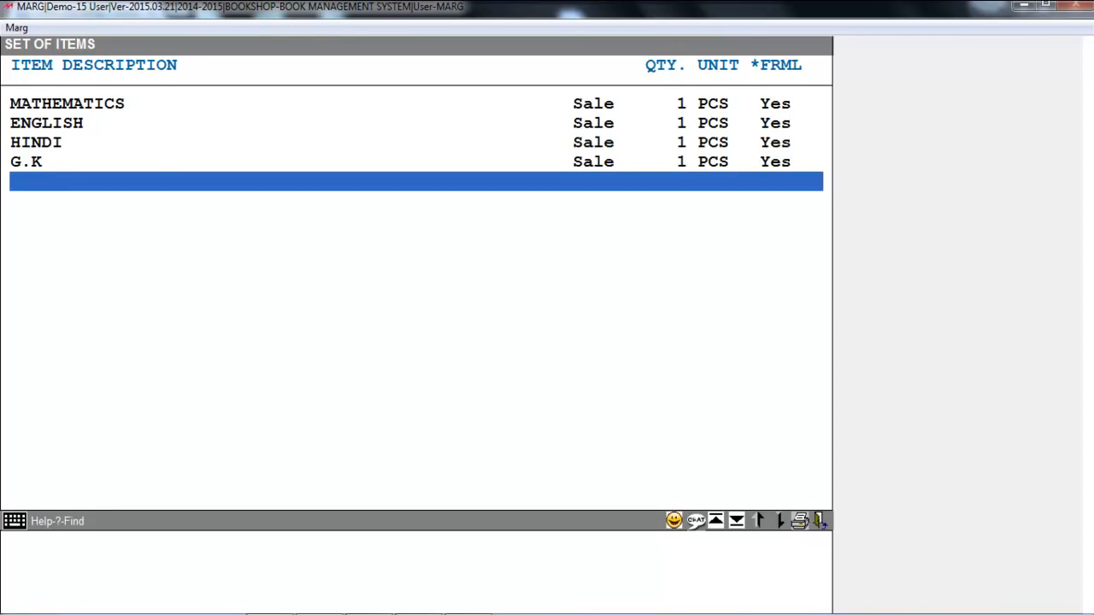
Step: Save the 8th item set and close the list of item sets
key(Escape)
key(Right)
key(Return)
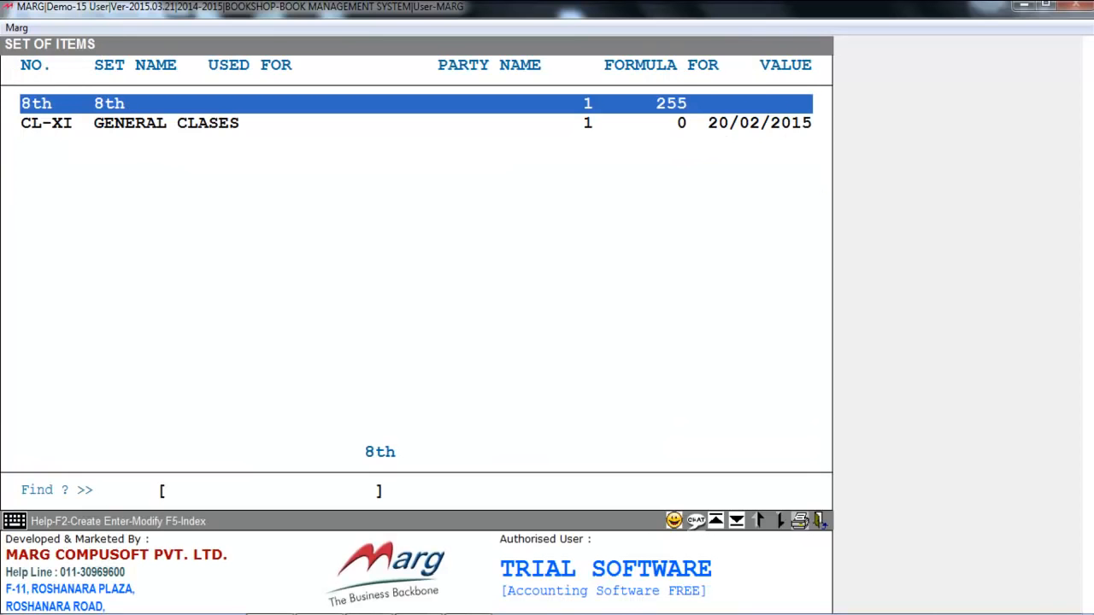
key(Escape)
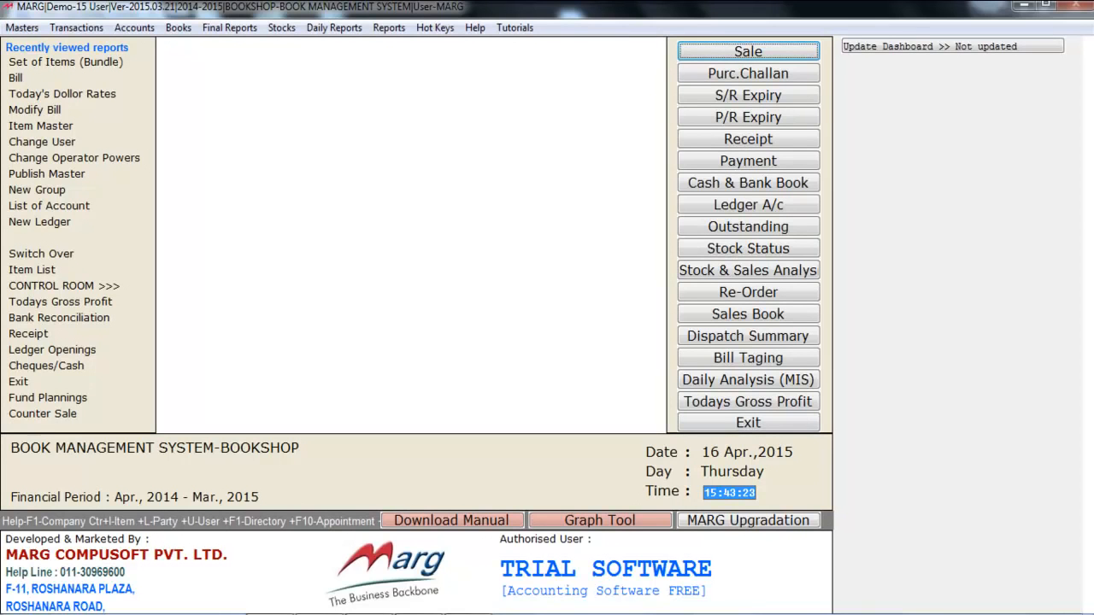
Step: Start a new sale bill for the CASH ledger with the type LOCAL
key(Return)
key(Return)
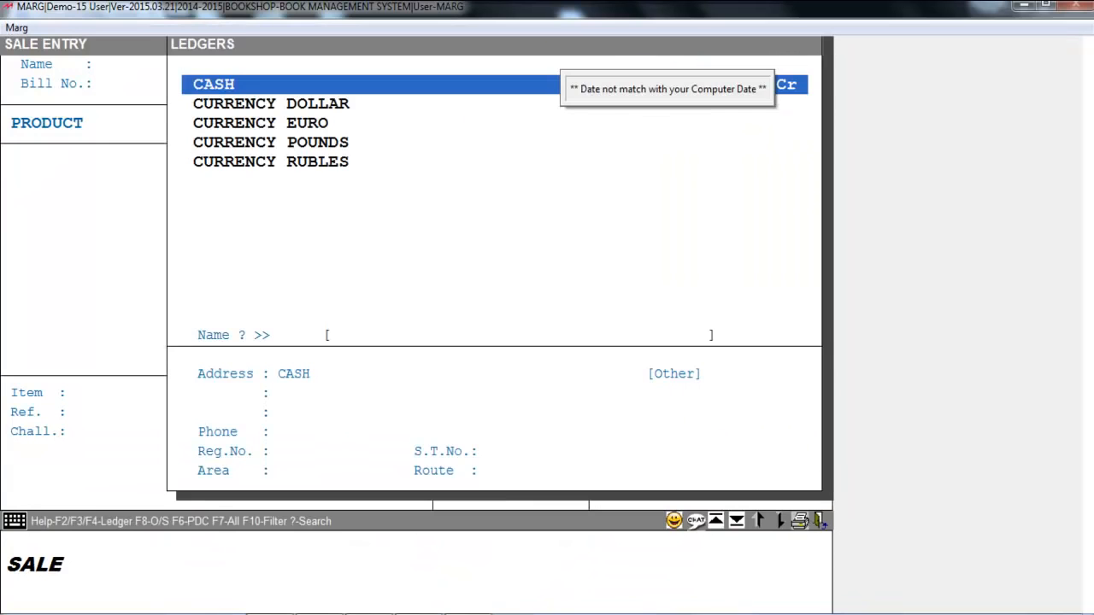
key(Return)
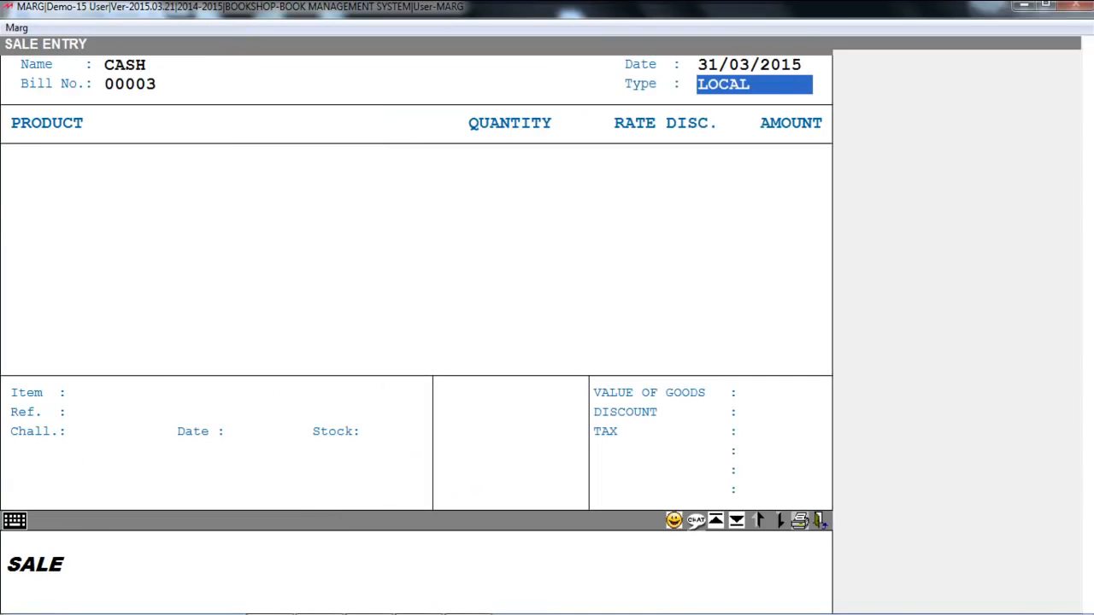
key(Return)
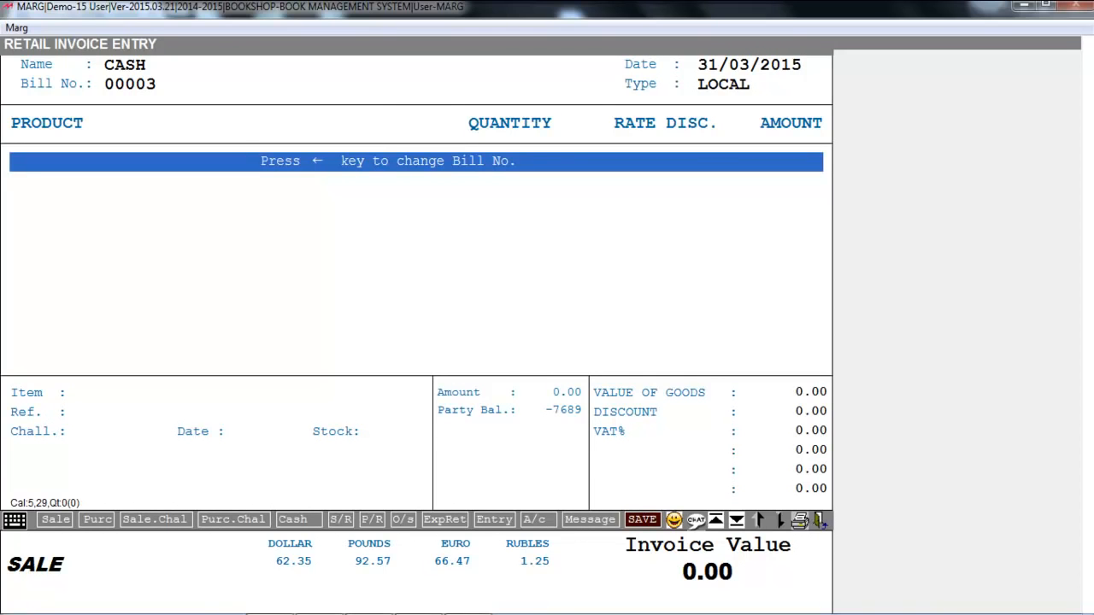
Step: Fill the bill from item set CL-XI, keeping Bill * Formula at 1 and Bill for Amount at 0
key(alt+F12)
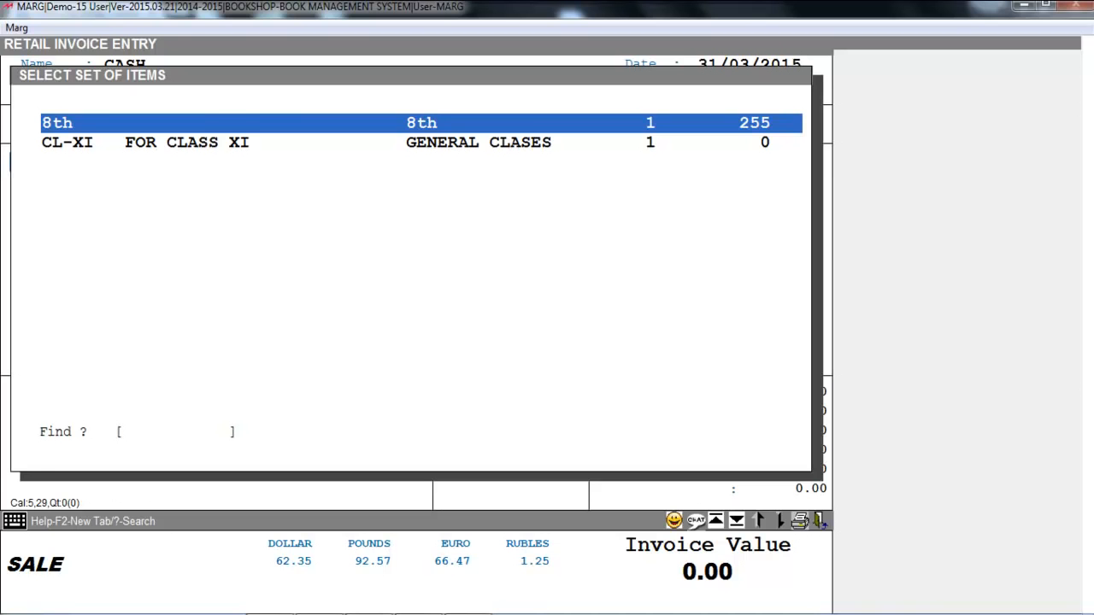
key(Down)
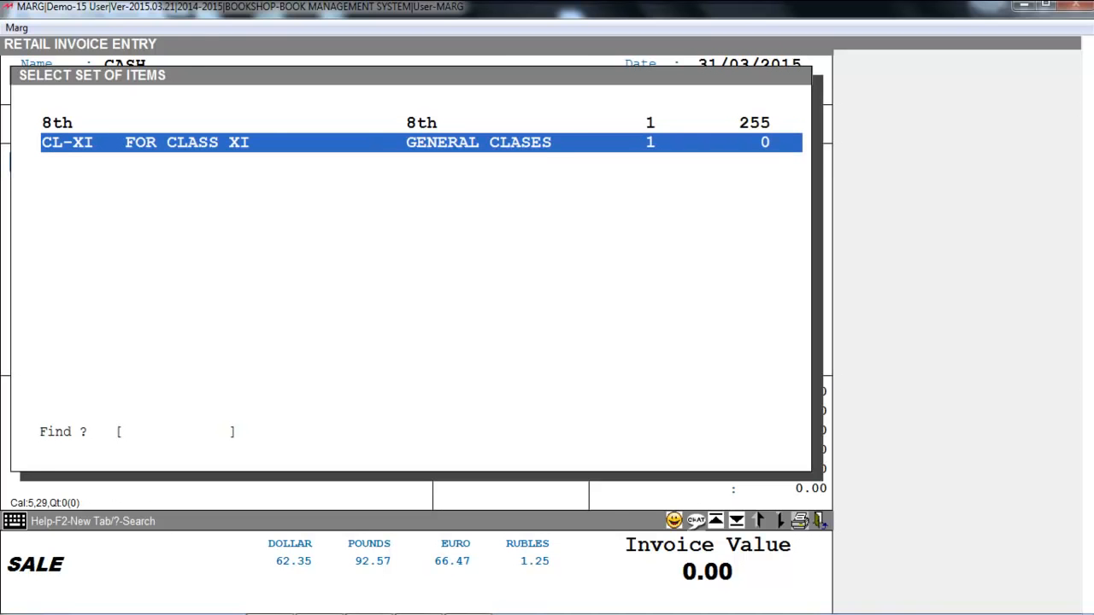
key(Return)
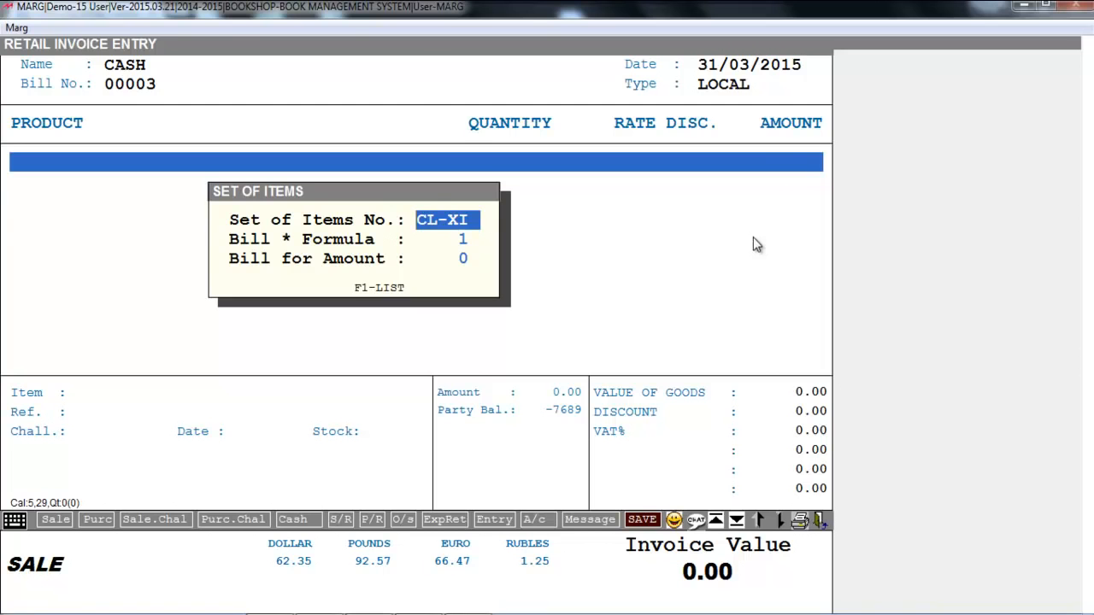
key(Return)
key(Return)
key(Return)
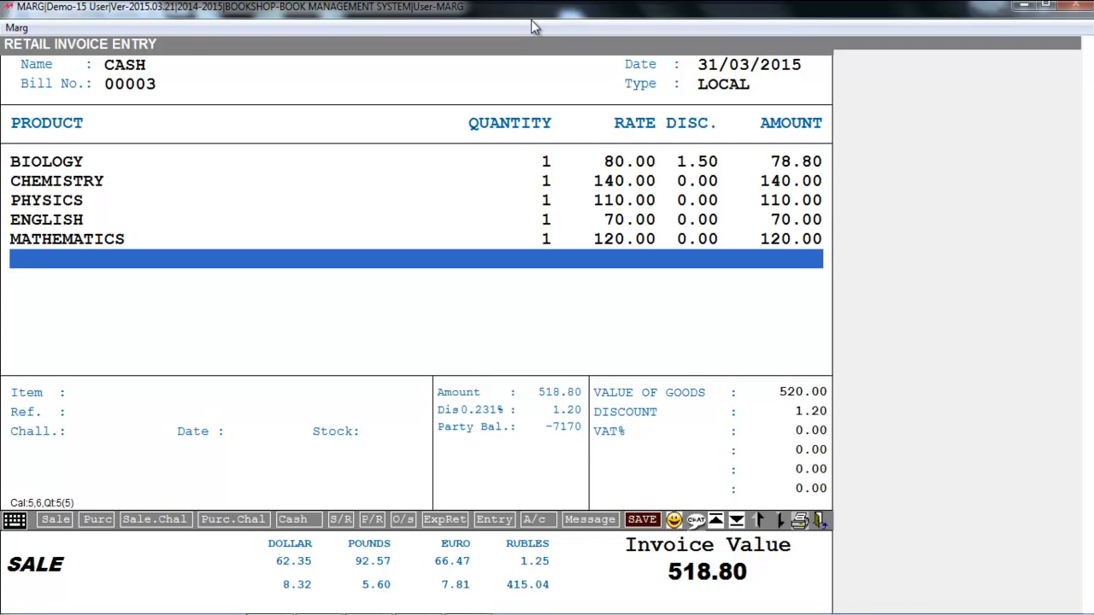
Step: Save the cash bill without printing copies and leave sale entry
key(ctrl+w)
key(Return)
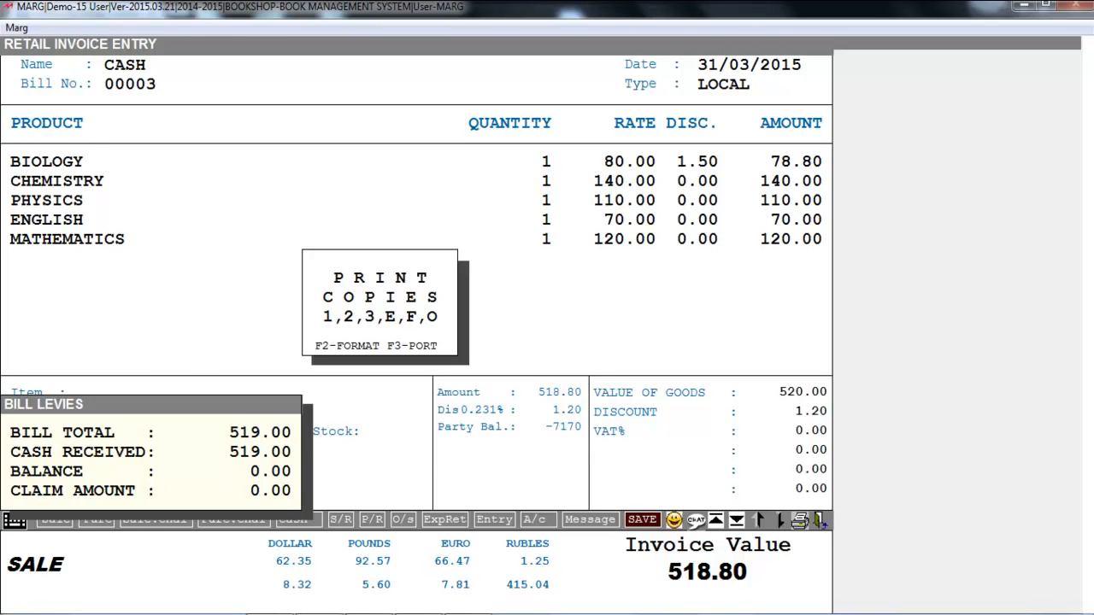
key(Escape)
key(Escape)
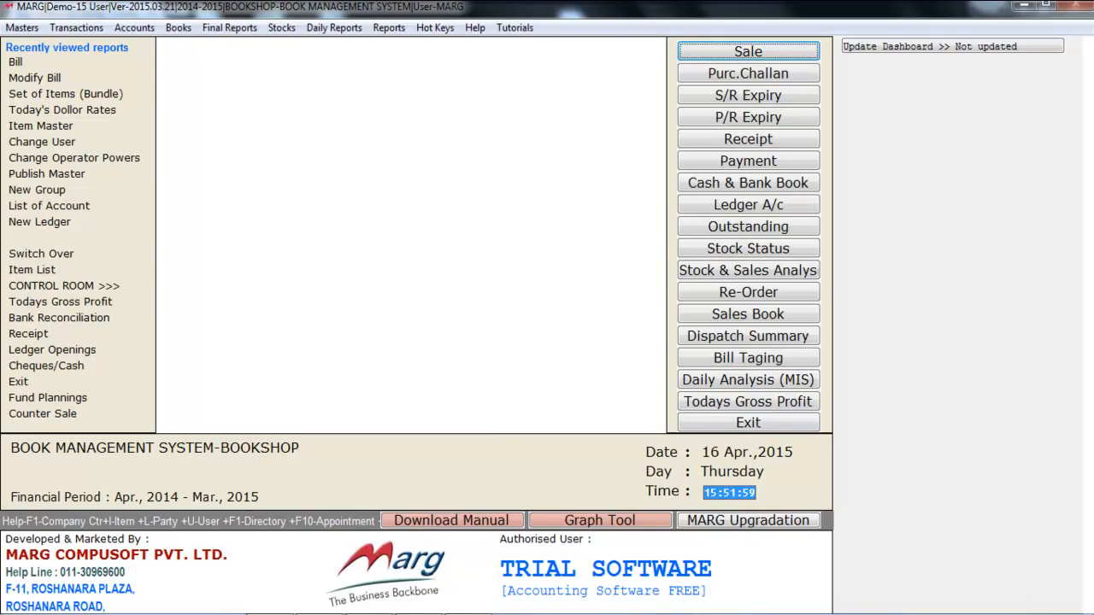
Step: Start another LOCAL sale bill for the CASH ledger and bring up its item list
key(Return)
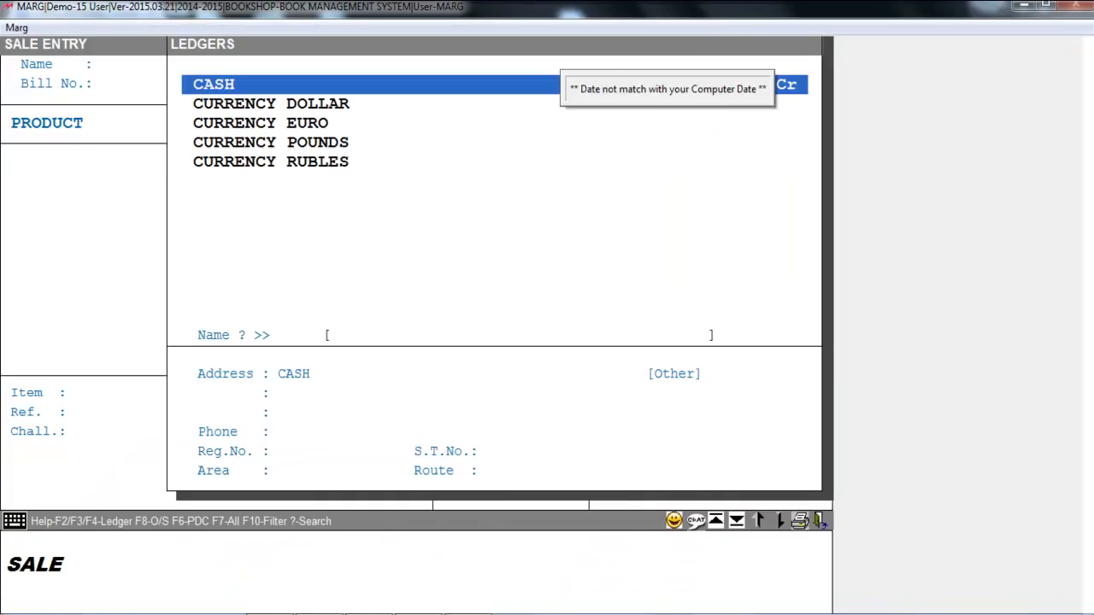
key(Return)
key(Return)
key(Return)
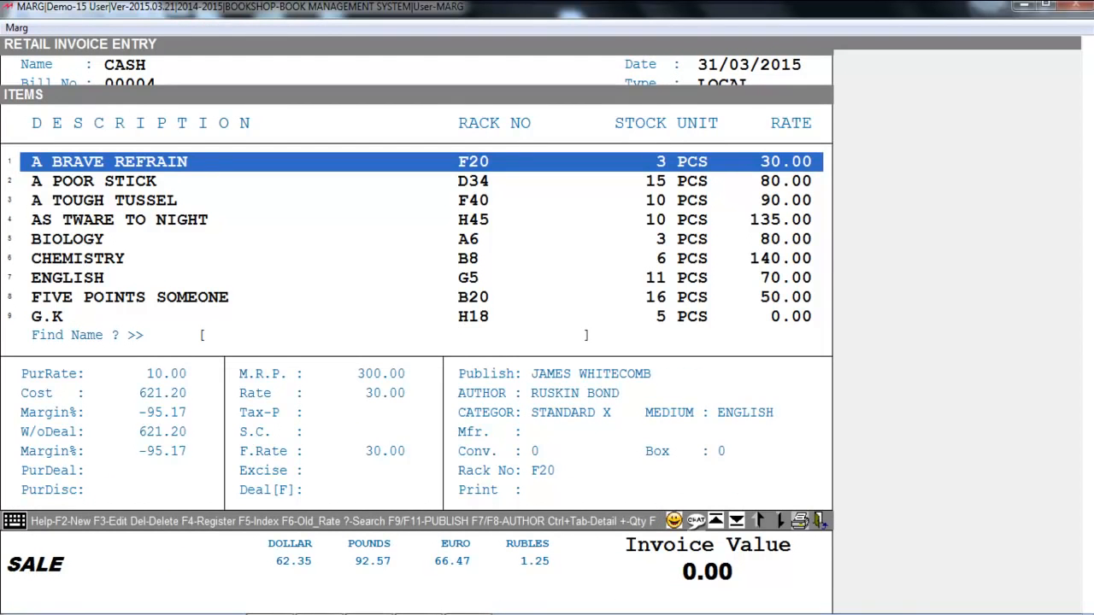
Step: Filter the item list by the publisher SANJAY PUBLICATION and restore the items of all publishers
key(Down)
key(Down)
key(Down)
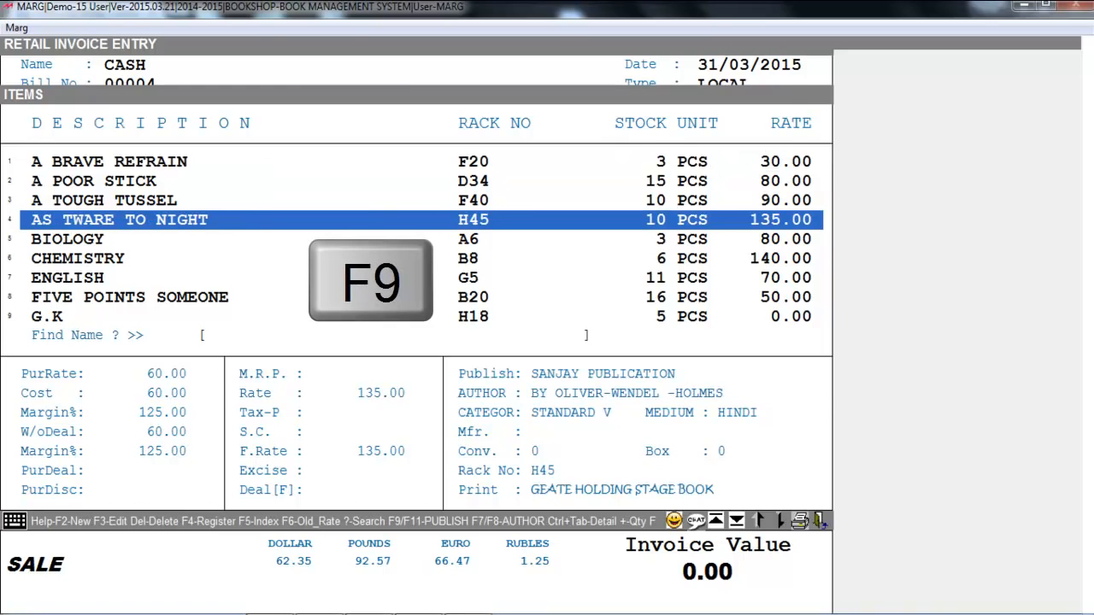
key(F9)
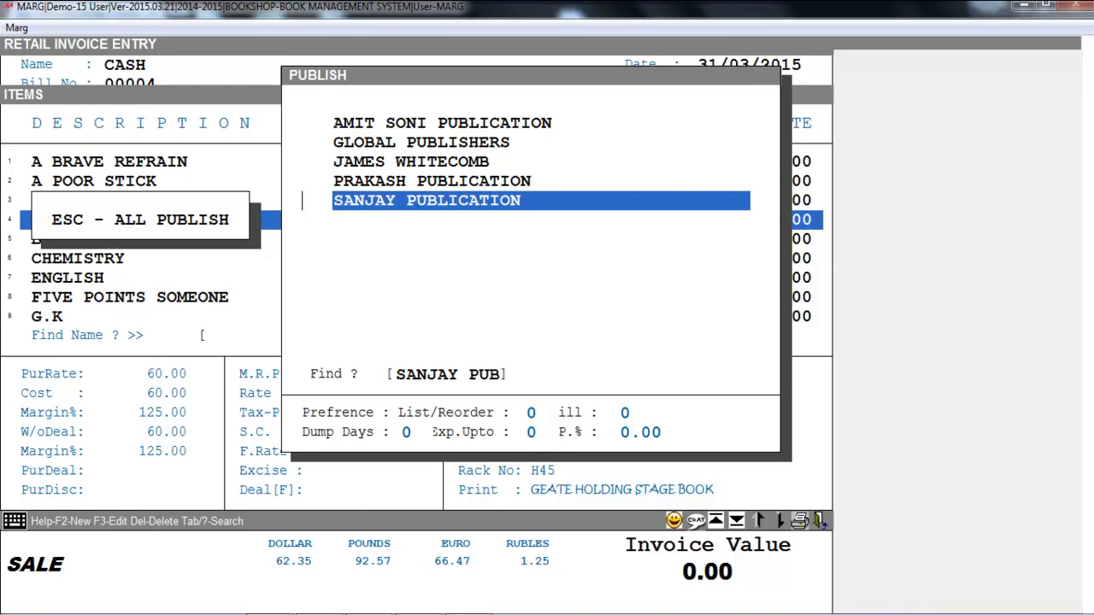
key(Return)
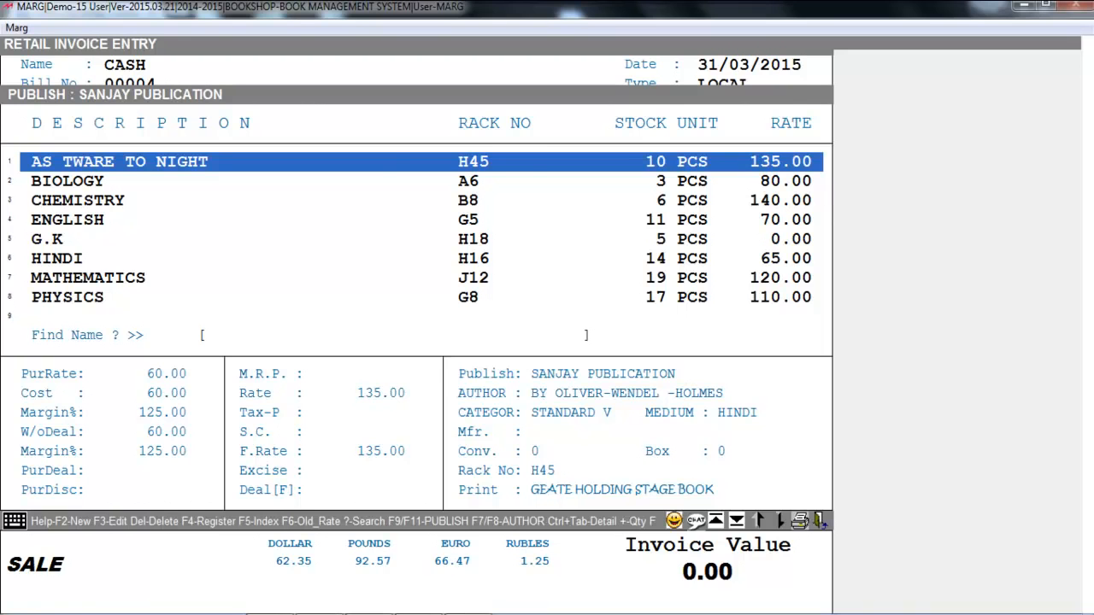
key(F9)
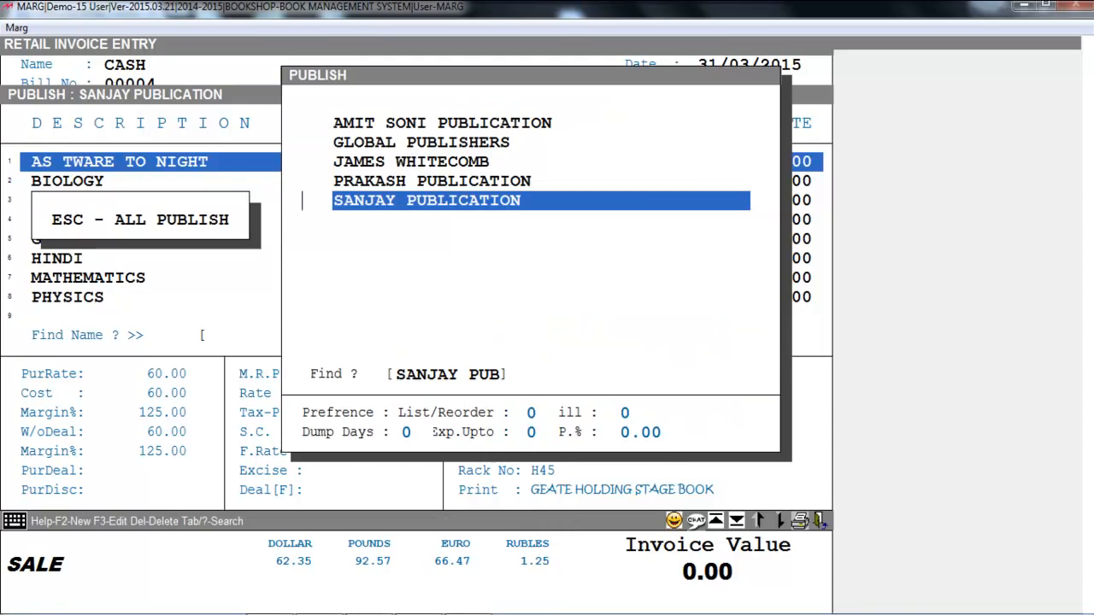
key(Return)
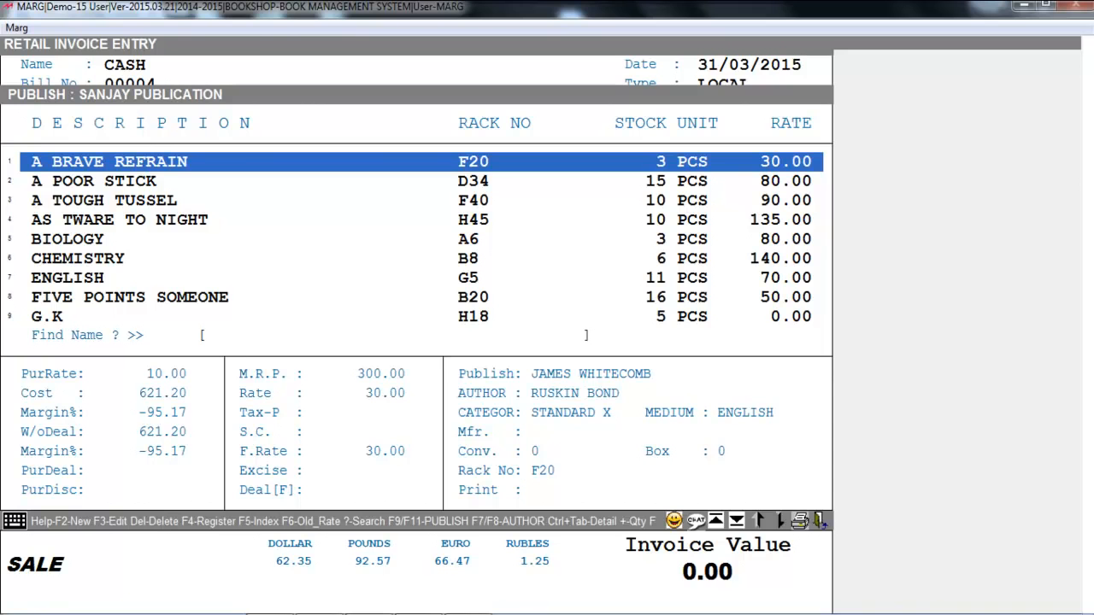
Step: Filter the item list by the author CHETAN BHAGAT and clear the author filter
key(F8)
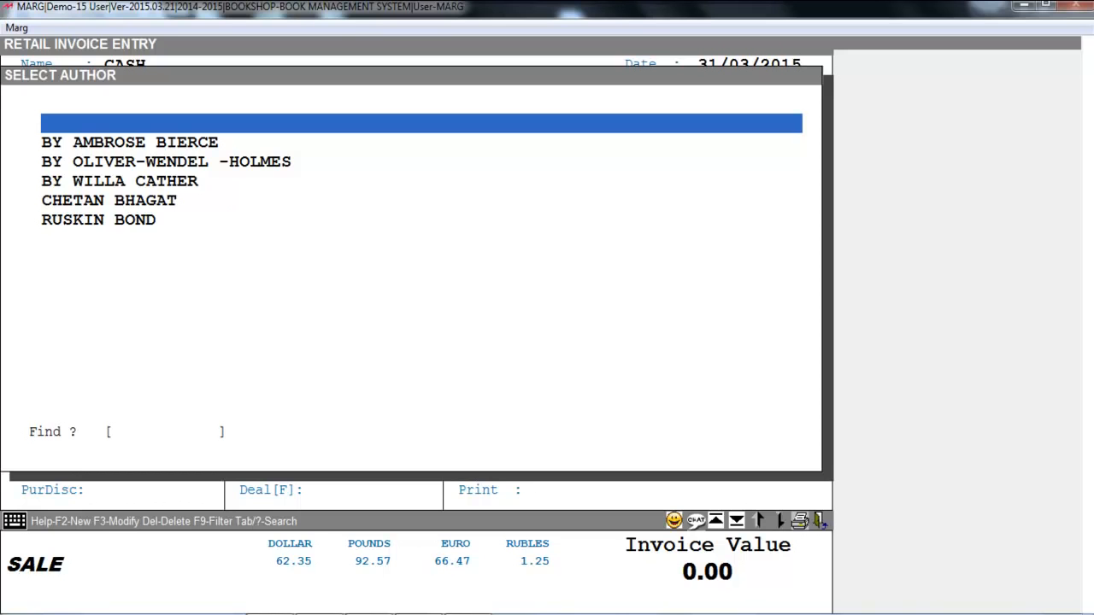
key(Down)
key(Down)
key(Down)
key(Down)
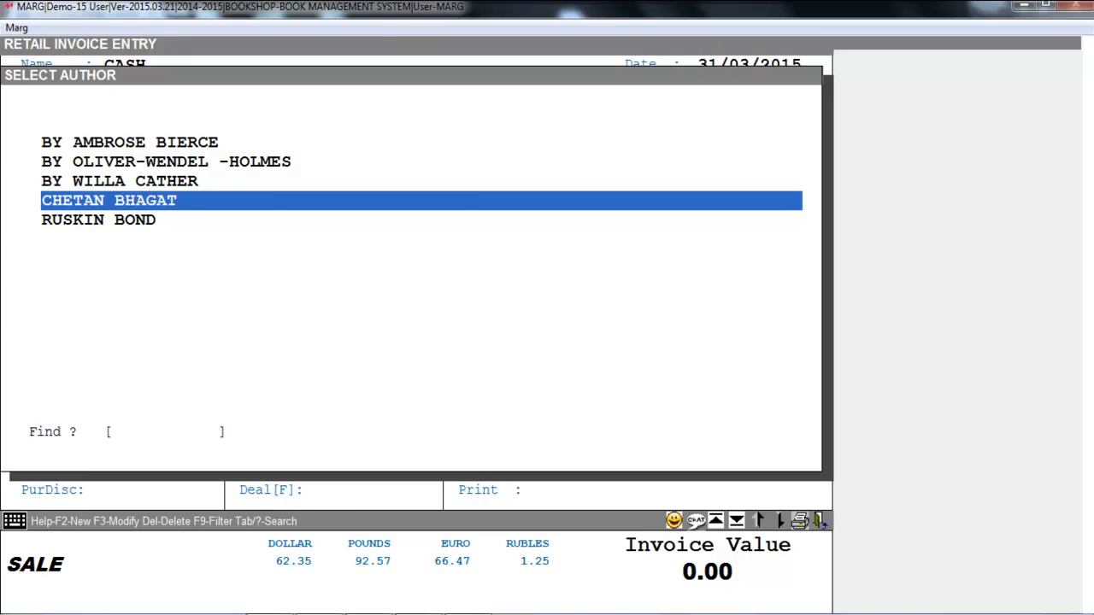
key(Return)
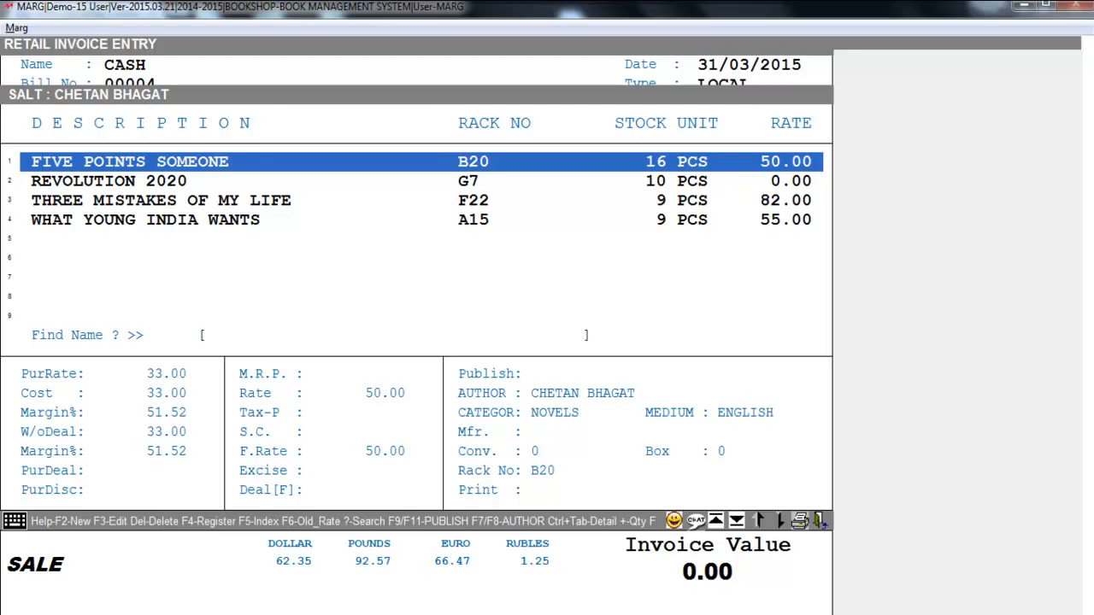
key(F7)
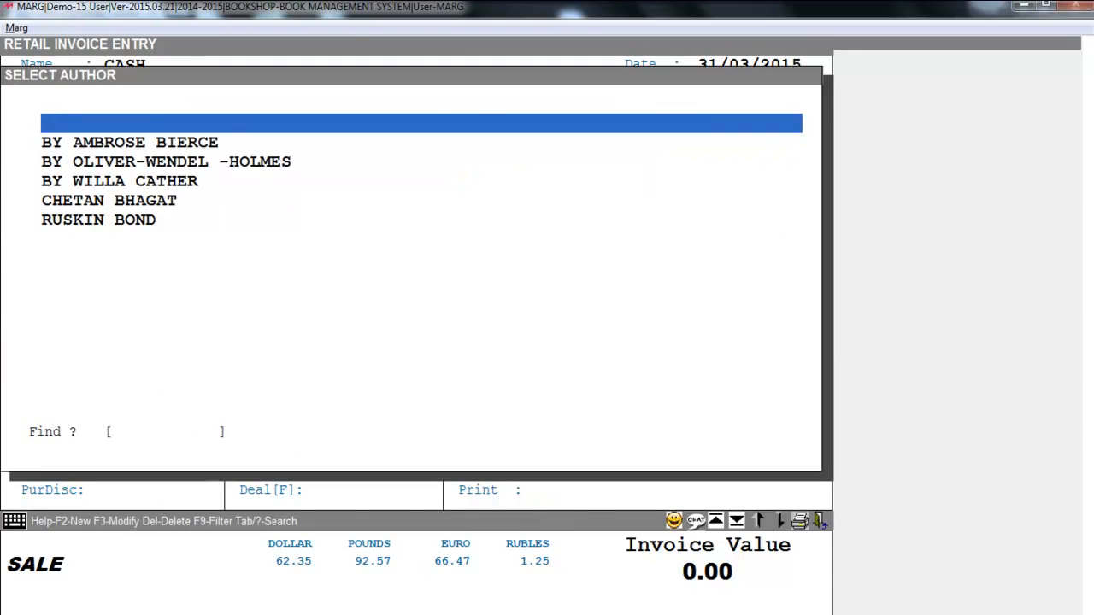
key(Escape)
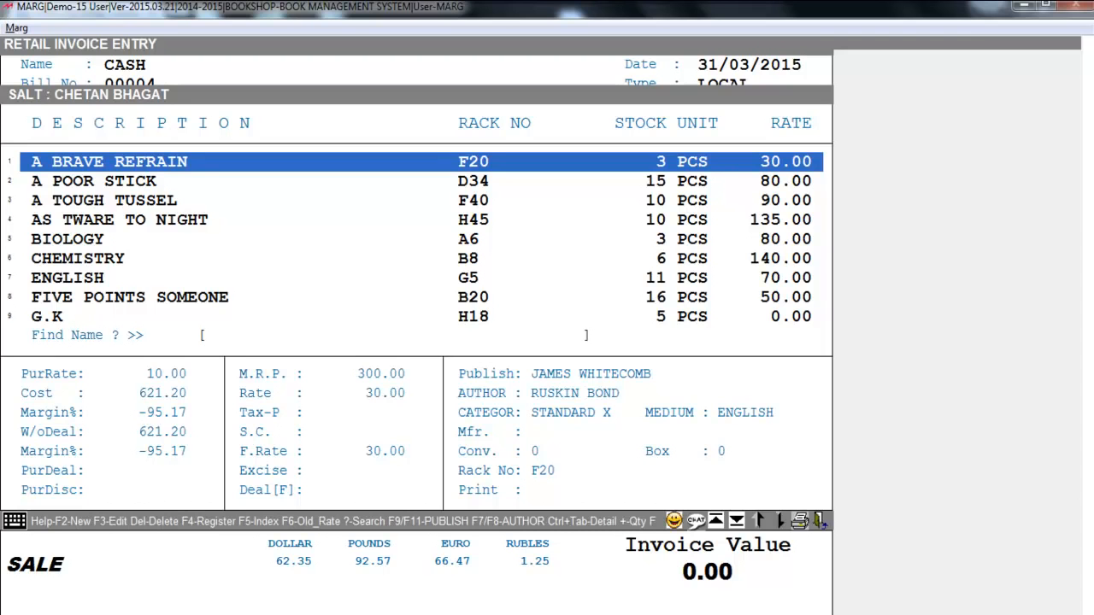
Step: Filter the item list by the NOVELS category and leave the empty bill without saving
key(F11)
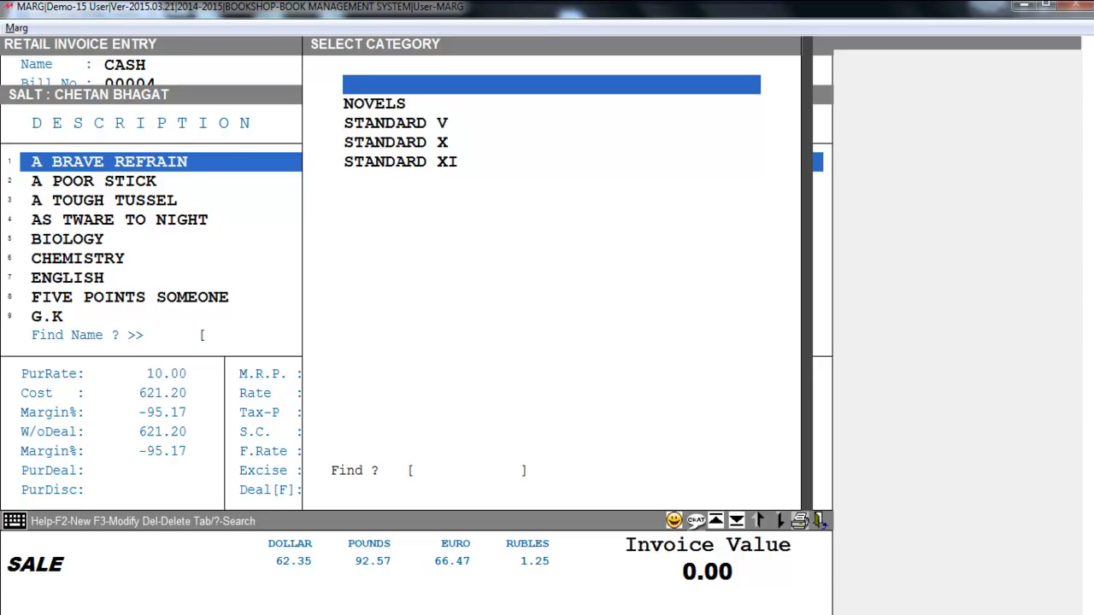
key(Down)
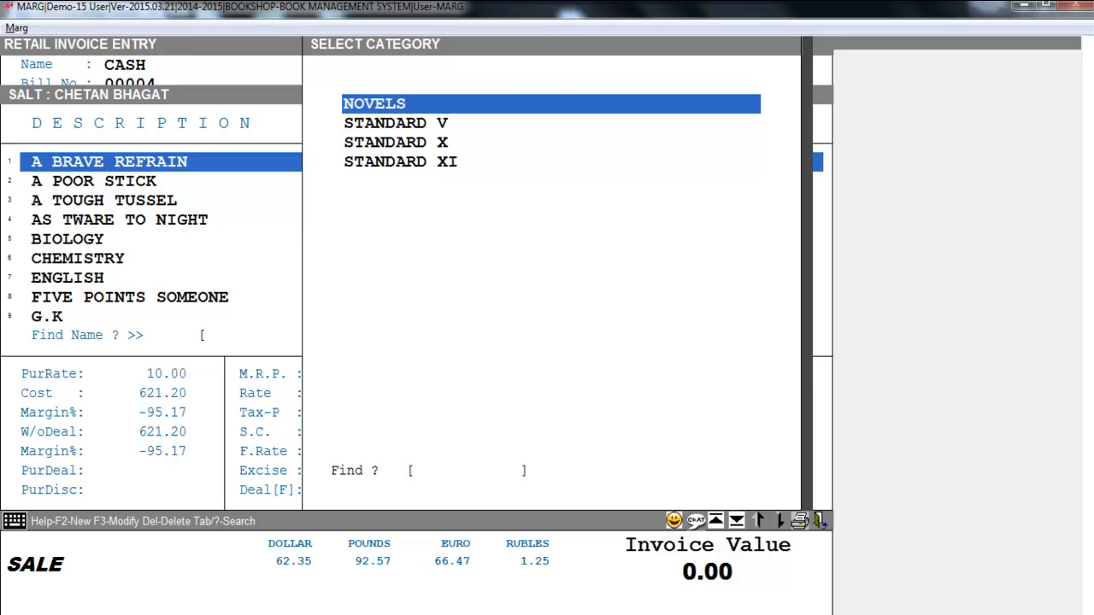
key(Return)
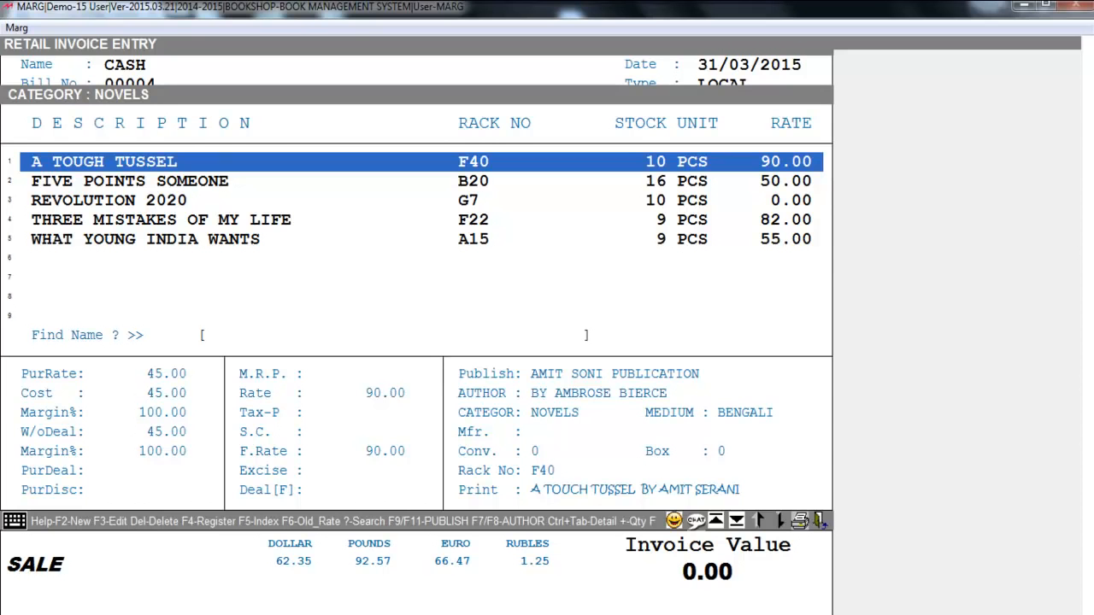
key(Escape)
key(Escape)
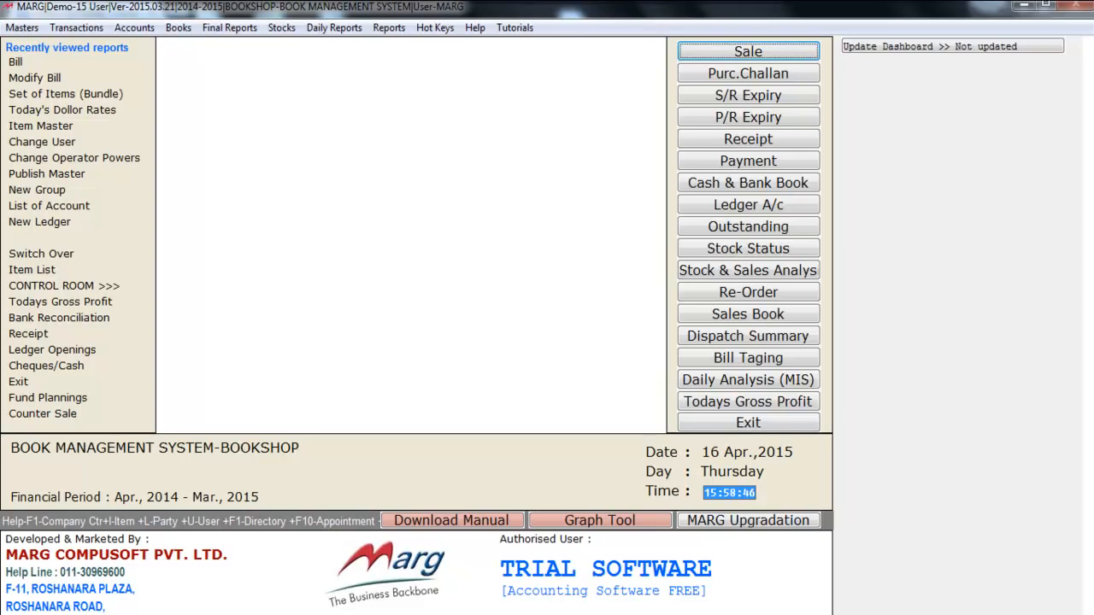
Step: Look through the available account books, from the cash and bank book and sale register to the debtors and creditors ledgers
key(alt+b)
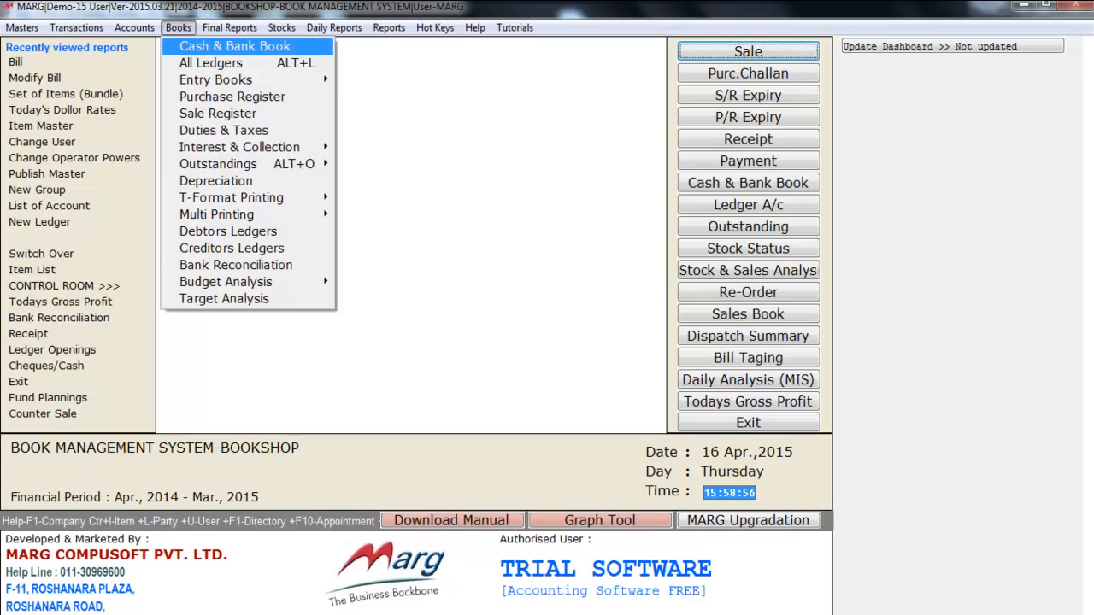
key(Down)
key(Down)
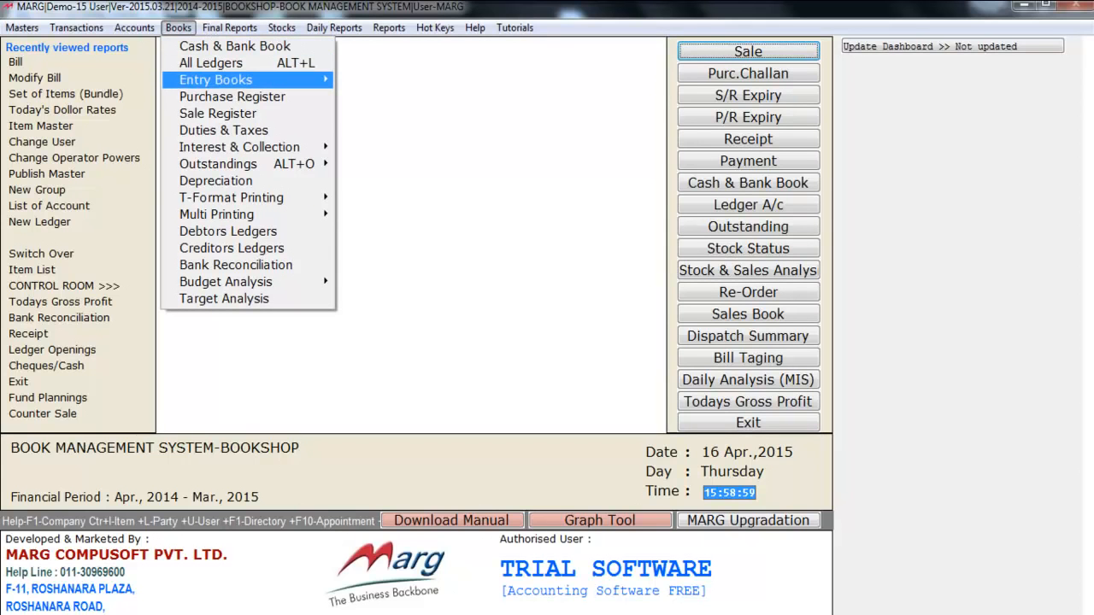
key(Down)
key(Down)
key(Down)
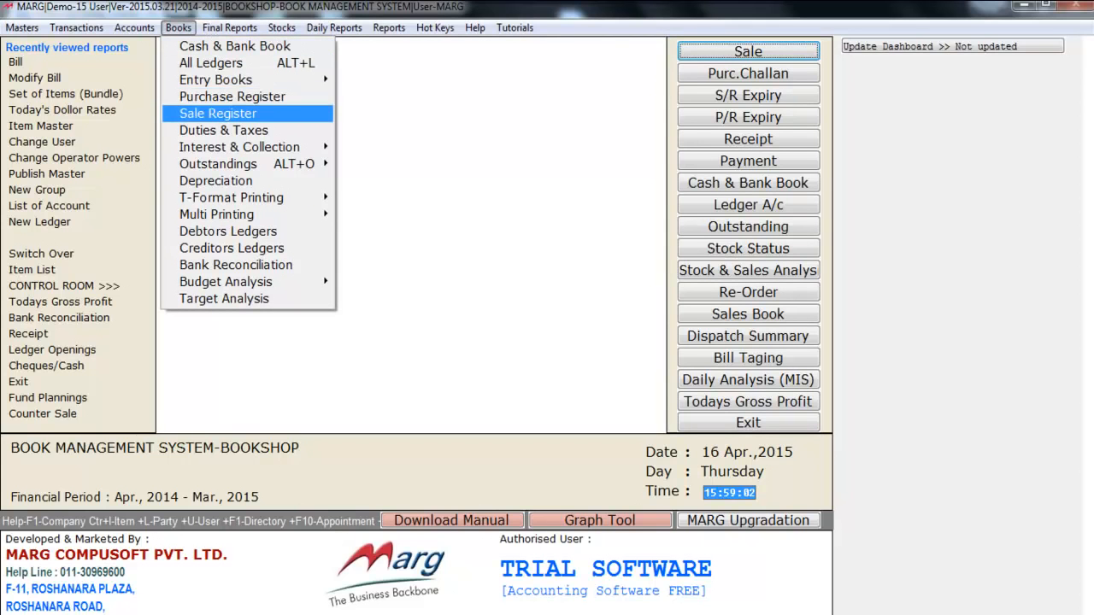
key(Down)
key(Down)
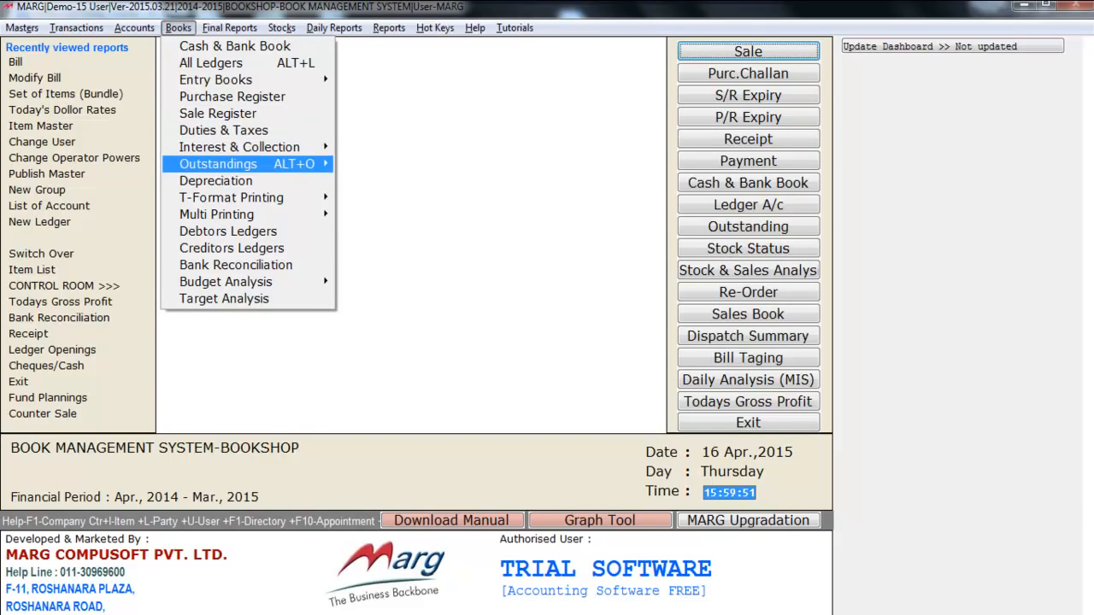
key(Down)
key(Down)
key(Down)
key(Down)
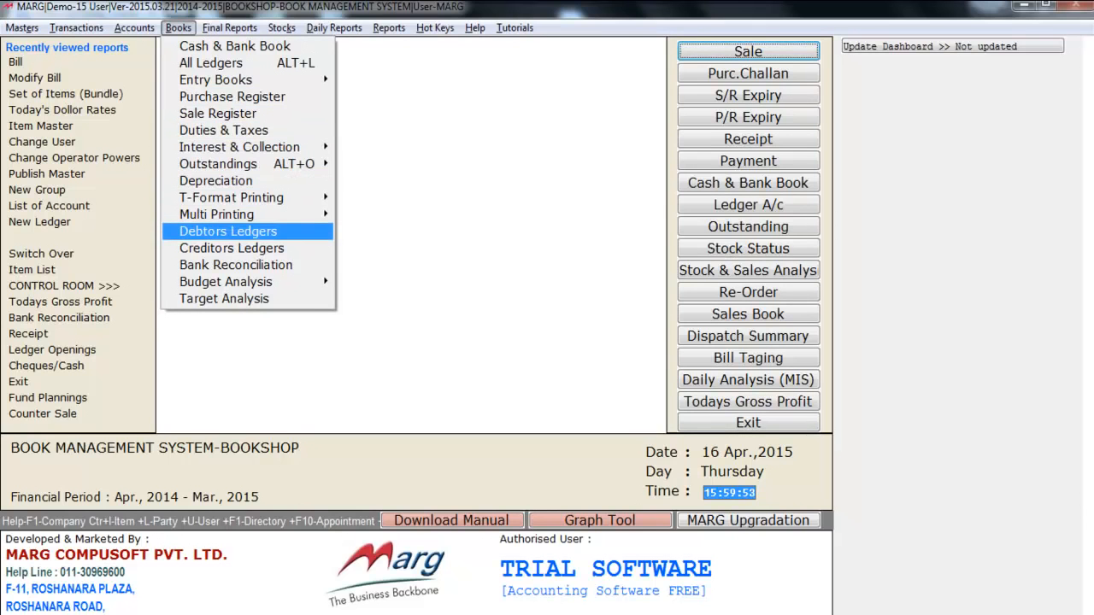
key(Down)
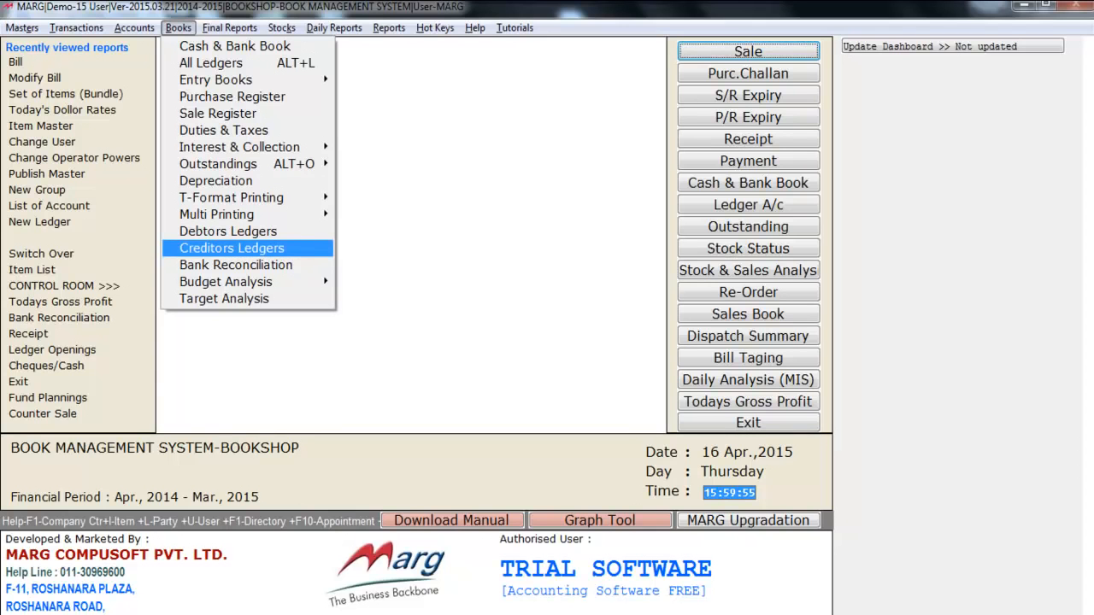
key(Escape)
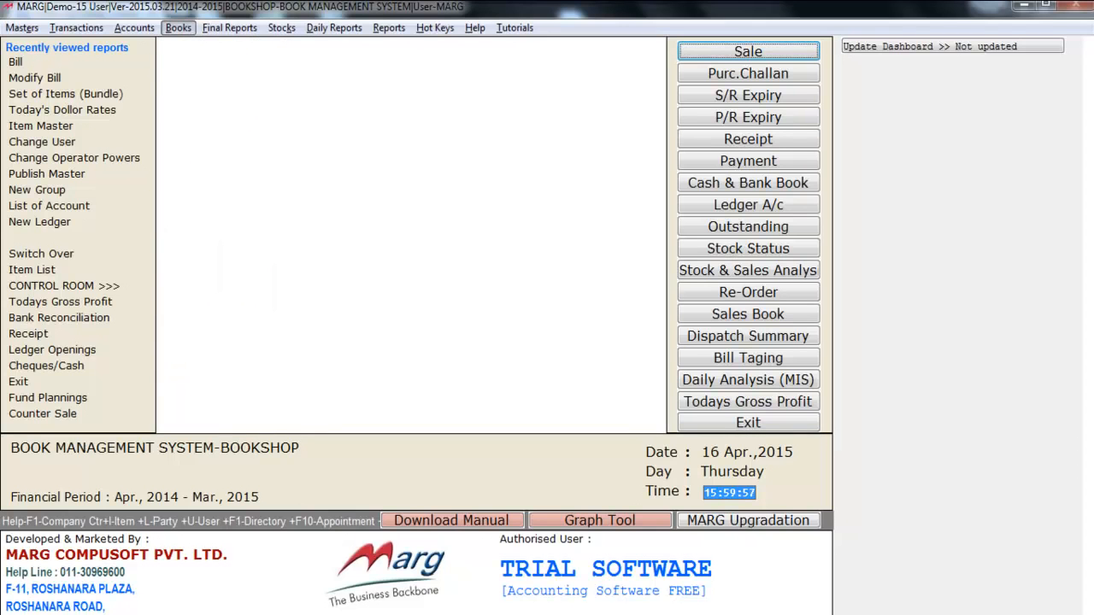
Step: Look through the final account reports, including trial balance, profit and loss, balance sheet, ratio analysis and the cash and fund flow options
key(Right)
key(Down)
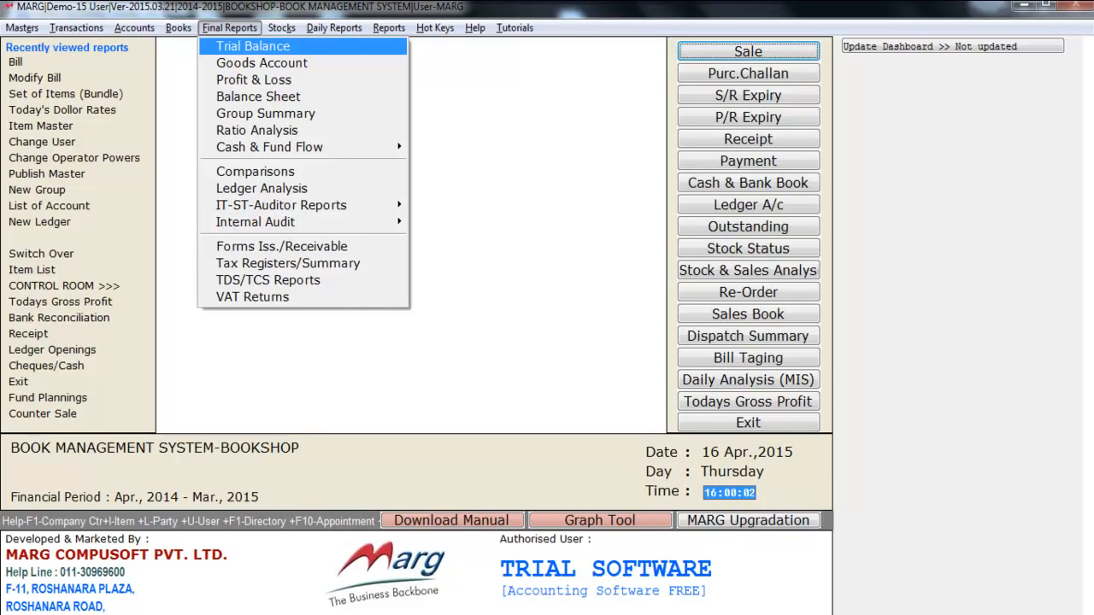
key(Down)
key(Down)
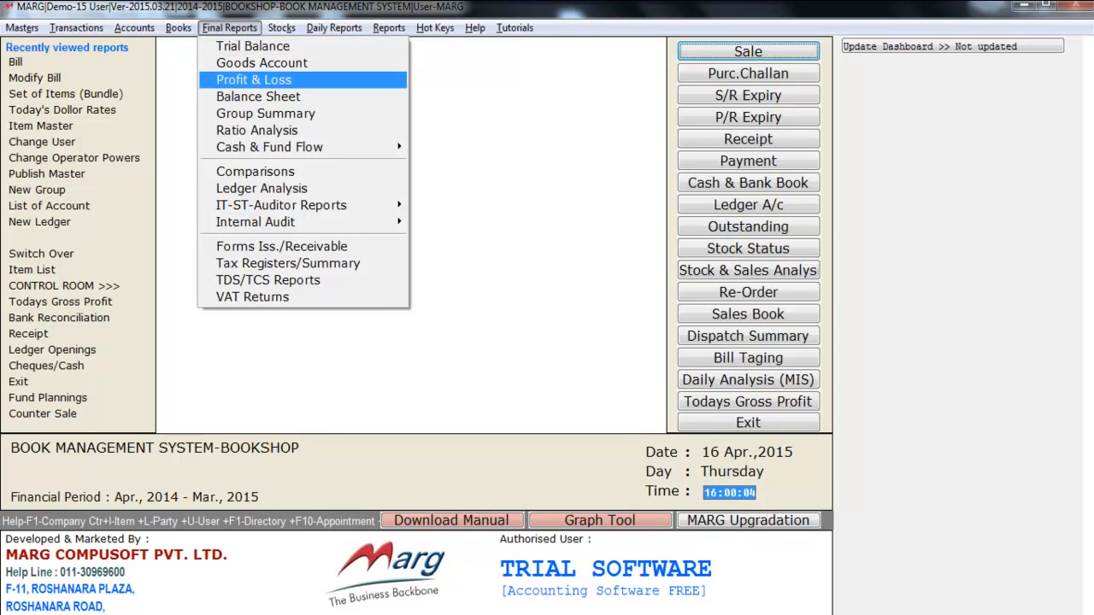
key(Down)
key(Down)
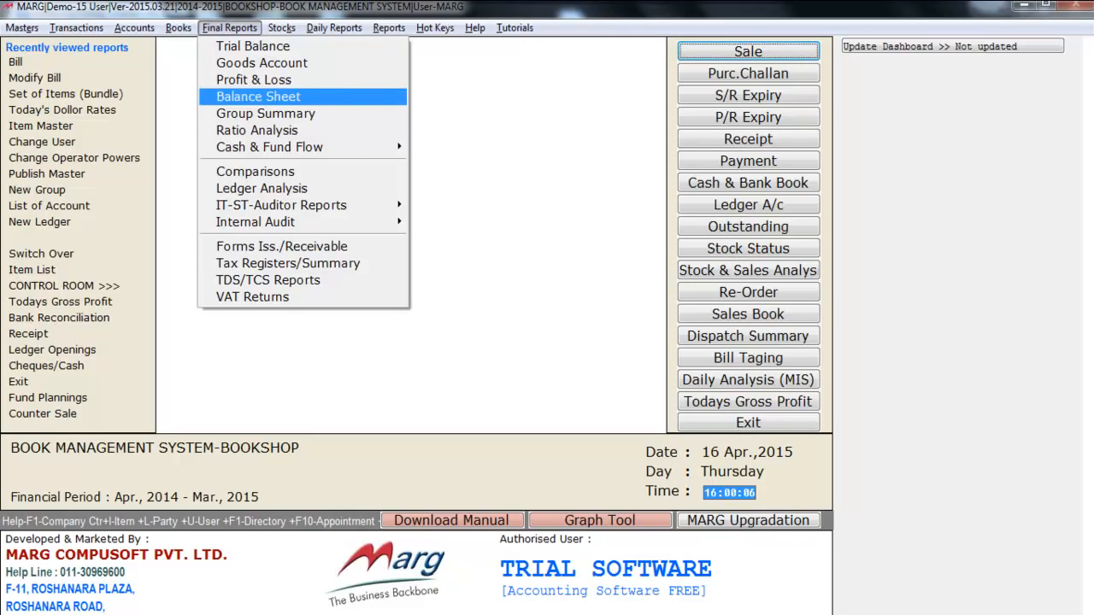
key(Down)
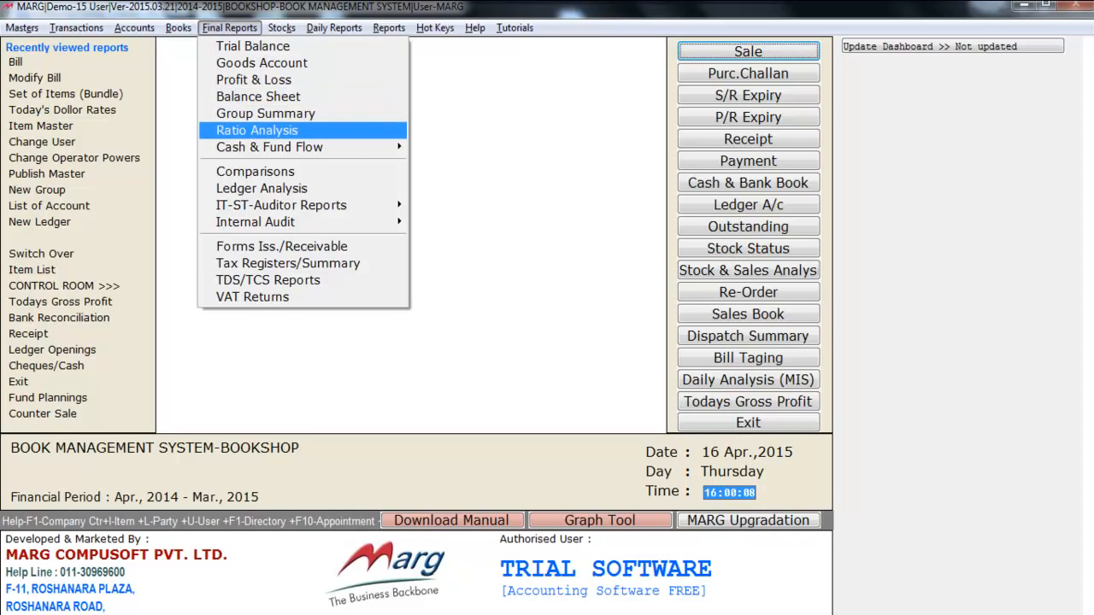
key(Down)
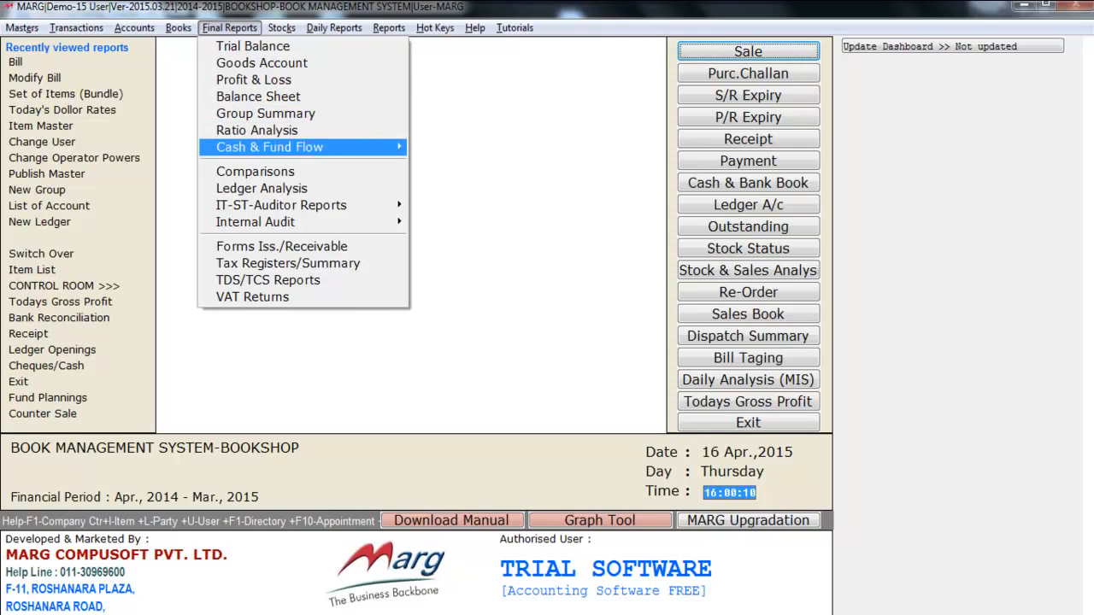
key(Right)
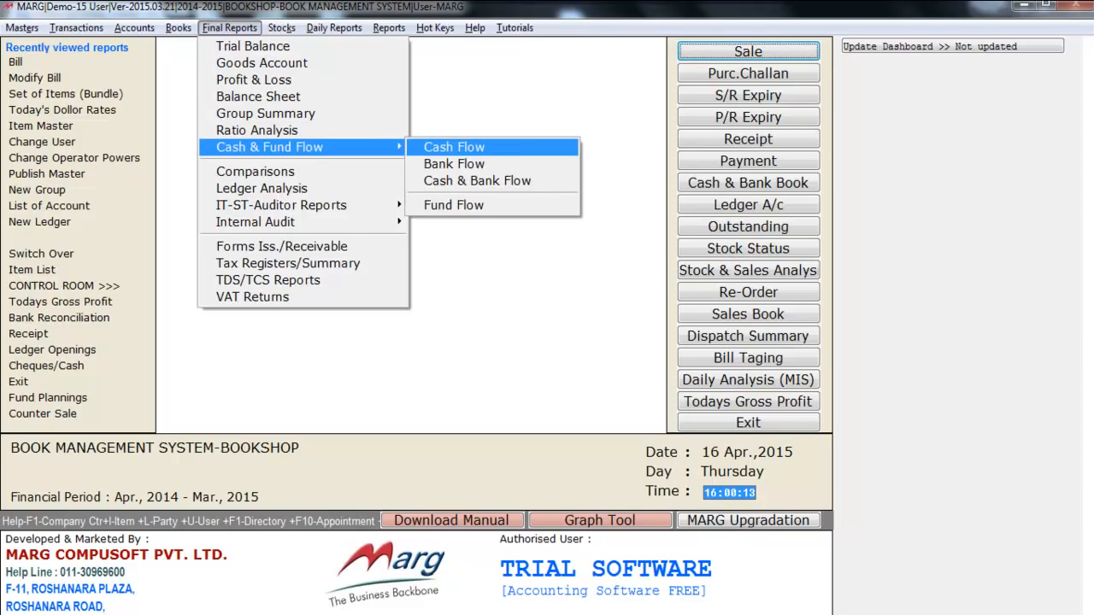
key(Return)
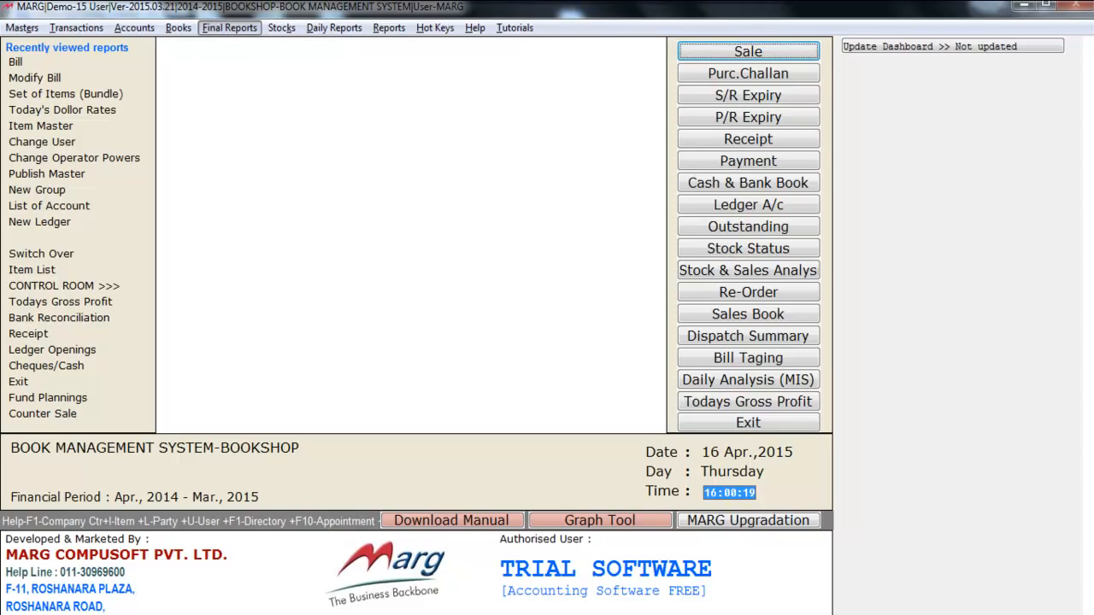
Step: Look through the available stock reports and the daily sale, purchase, working, inventory and accounting record reports
key(Right)
key(Down)
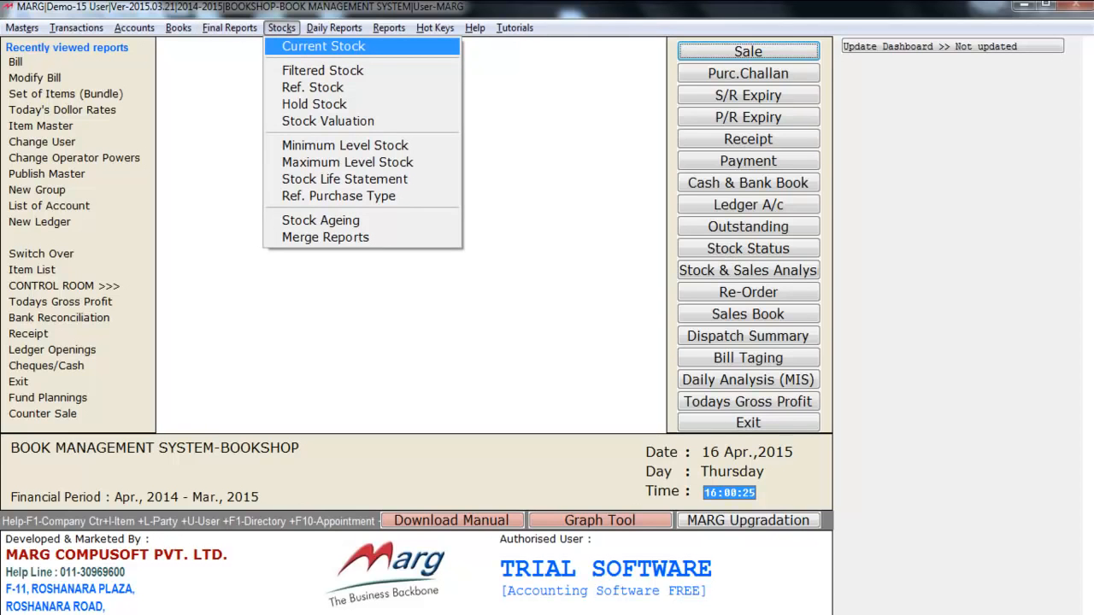
key(Right)
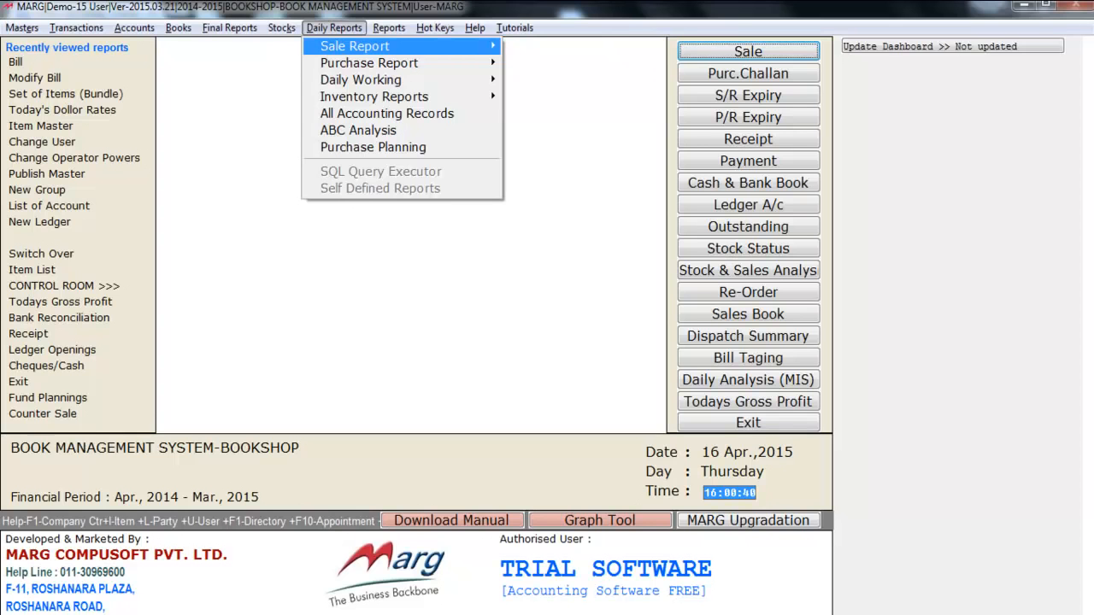
key(Down)
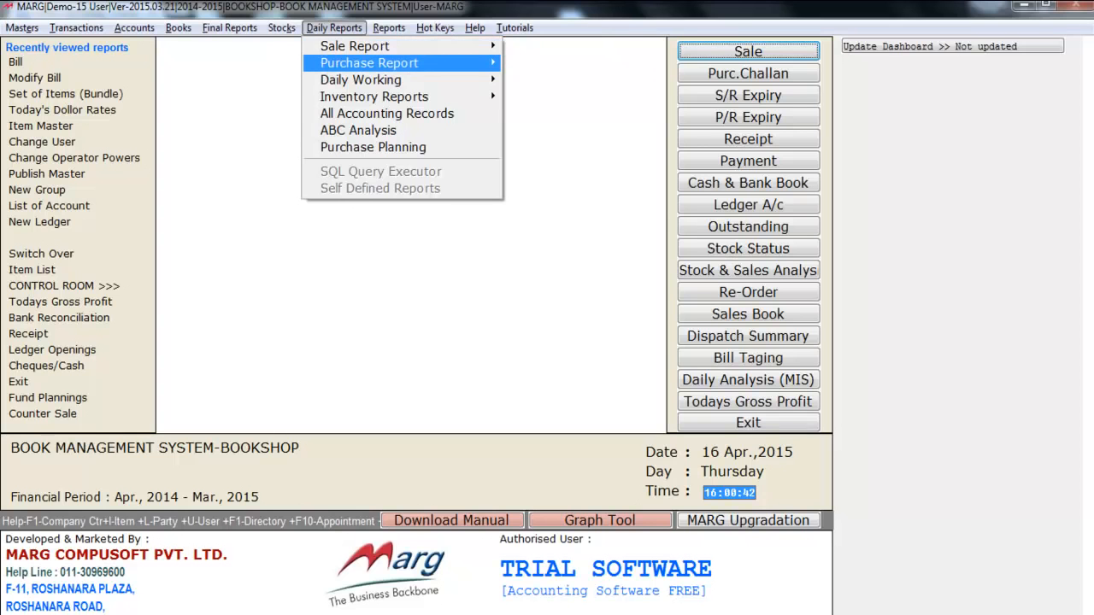
key(Right)
key(Left)
key(Down)
key(Down)
key(Right)
key(Left)
key(Down)
key(Down)
key(Down)
key(Up)
key(Up)
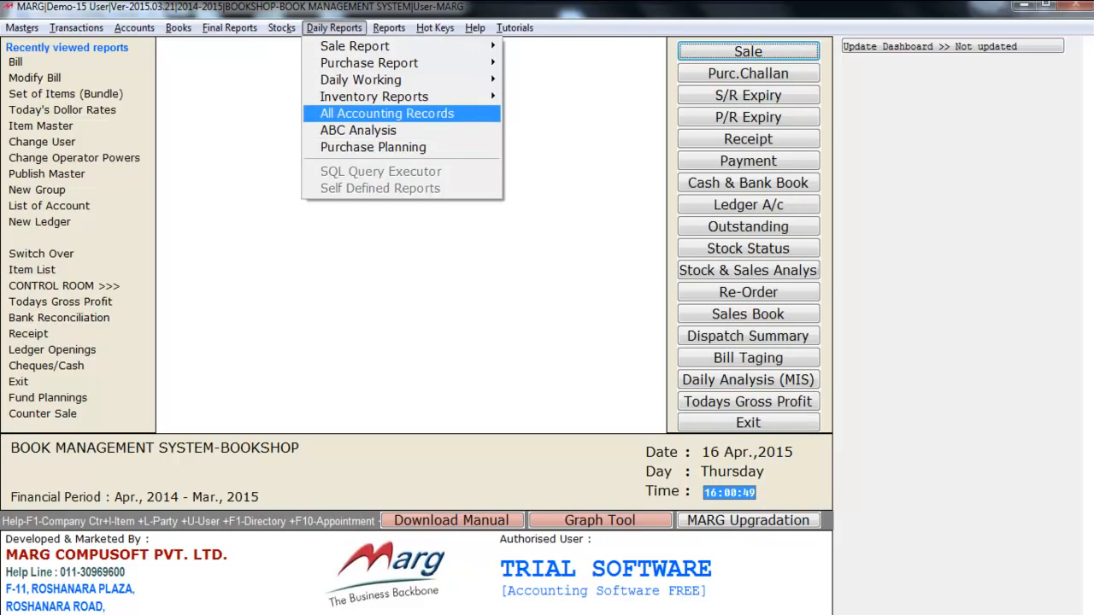
Step: Look through the analysis and management report categories, from sale and purchase analysis to other reports, and return to the main screen
key(Right)
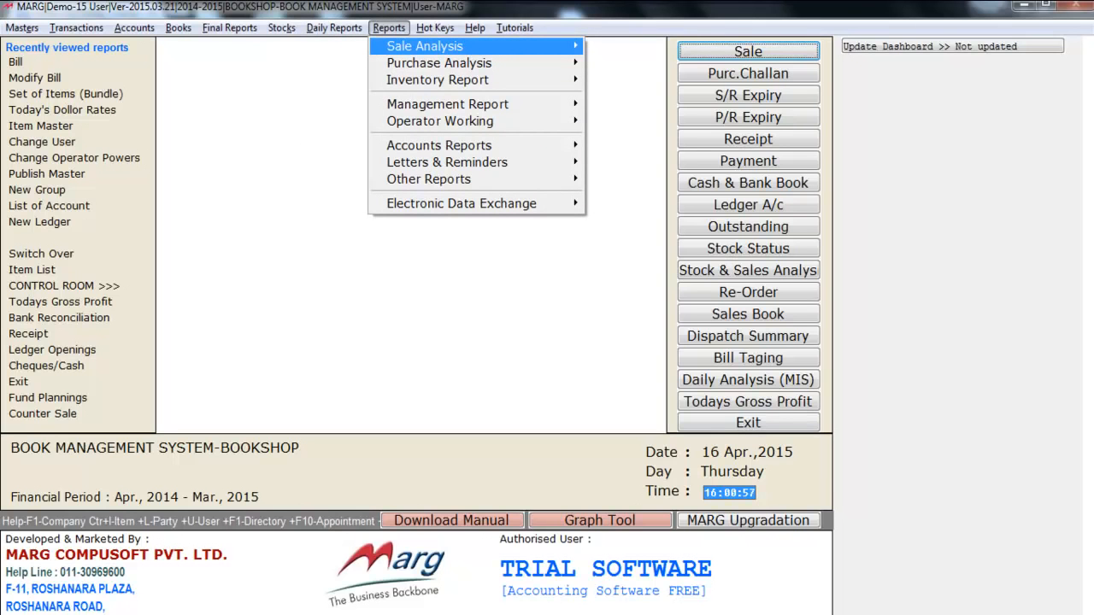
key(Down)
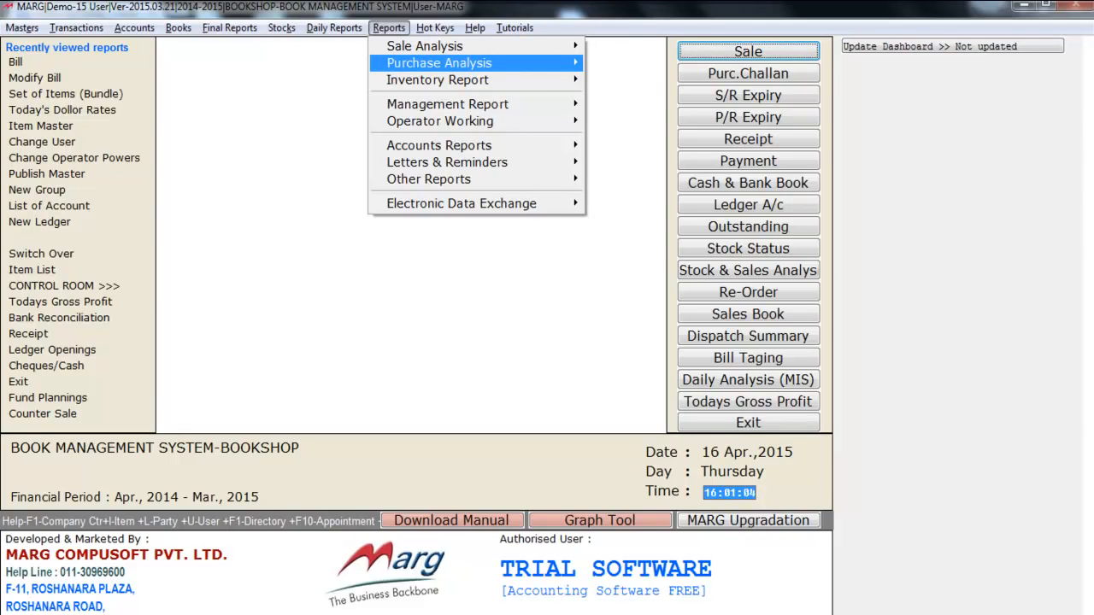
key(Down)
key(Down)
key(Down)
key(Down)
key(Down)
key(Down)
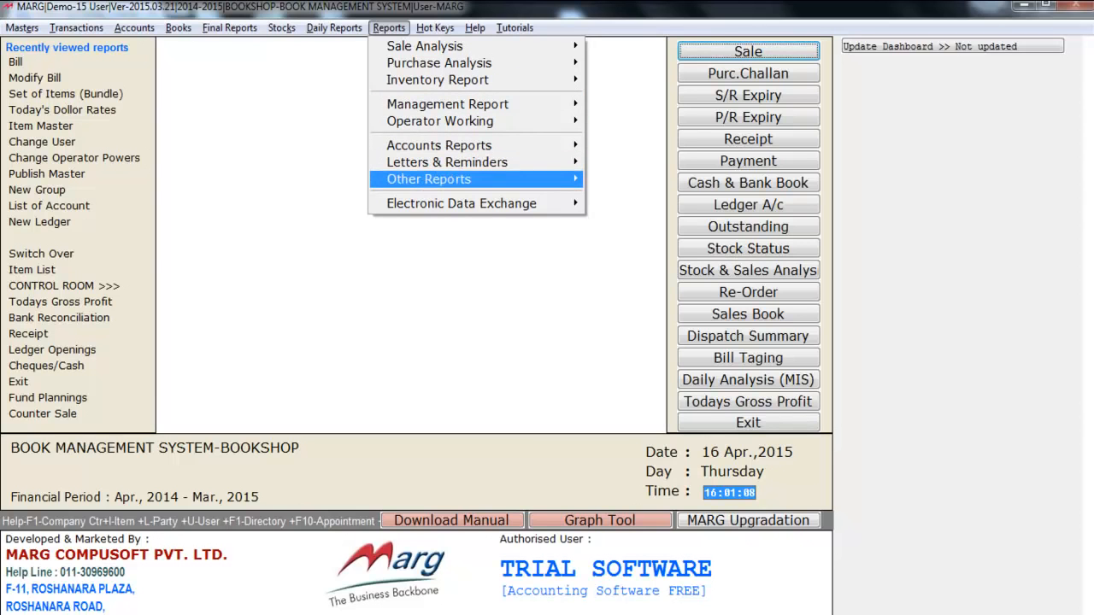
key(Escape)
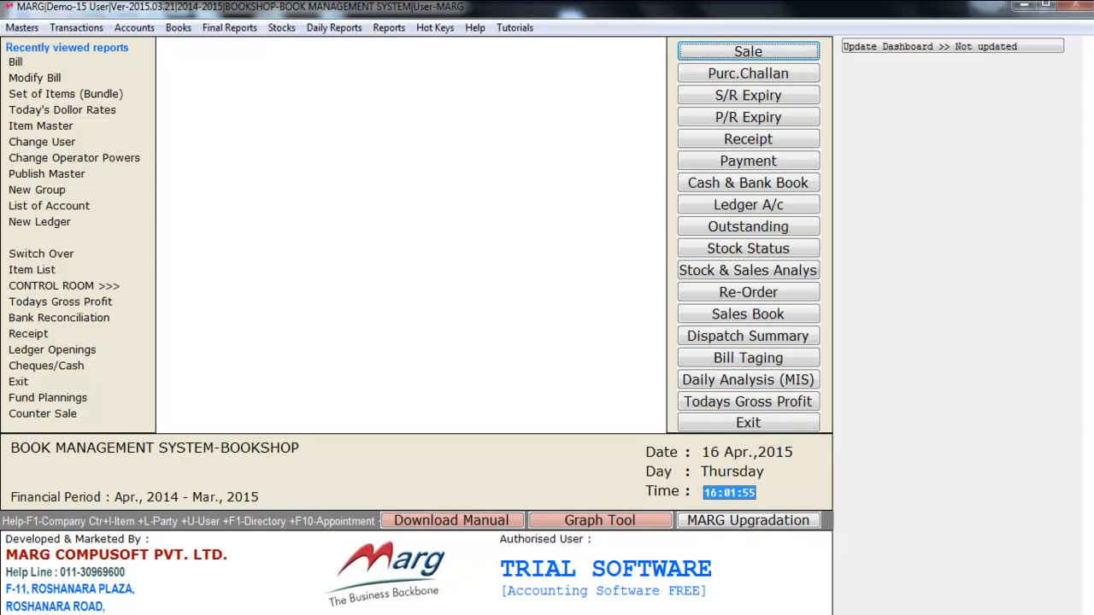